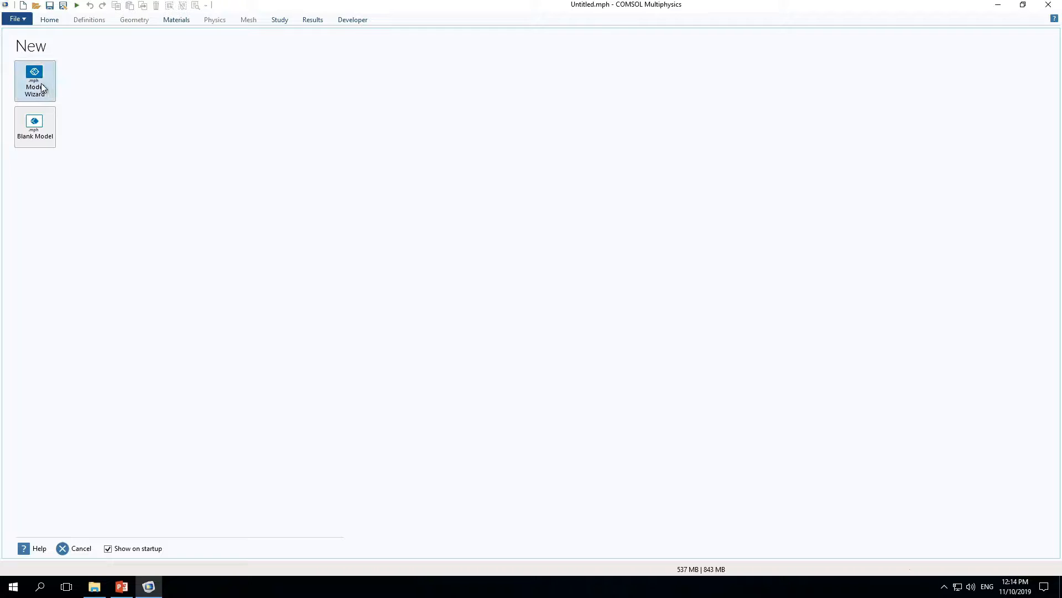
# Create a 1D model with the Model Wizard and add the General Form PDE (g) physics interface.
pyautogui.click(41, 86)
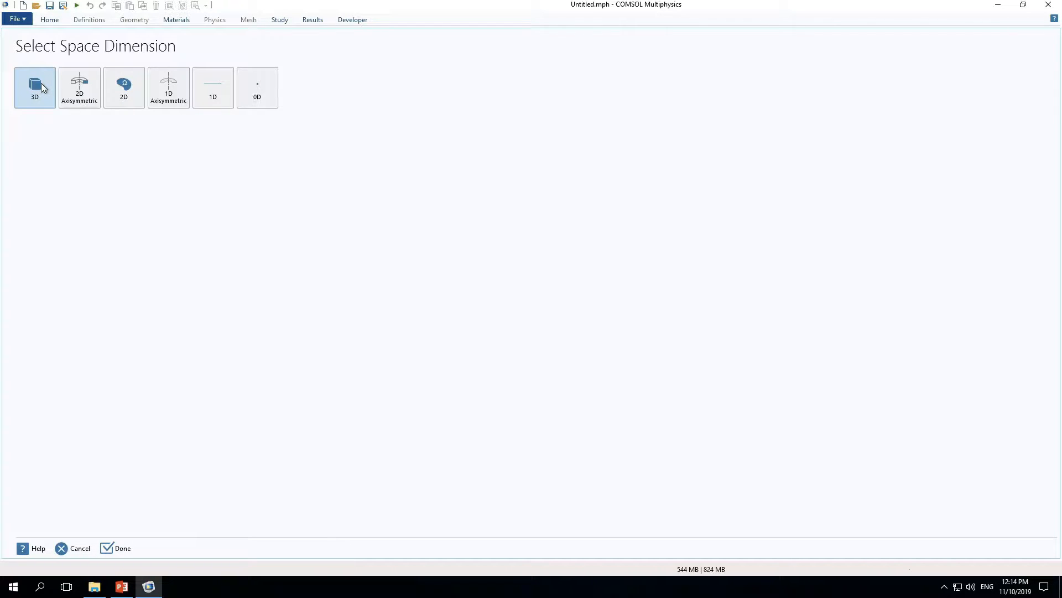
pyautogui.click(210, 102)
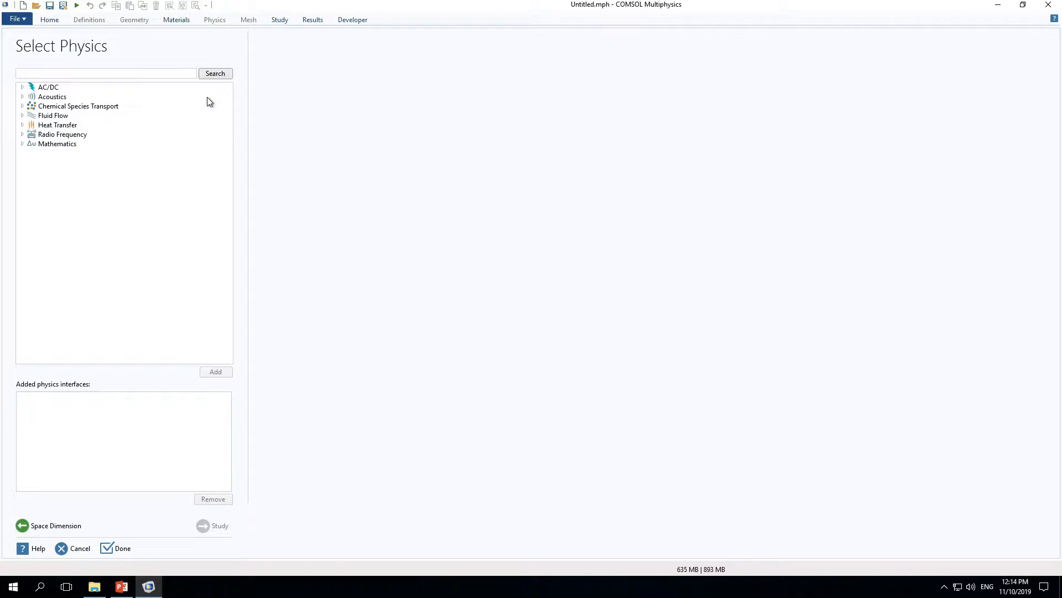
pyautogui.click(22, 144)
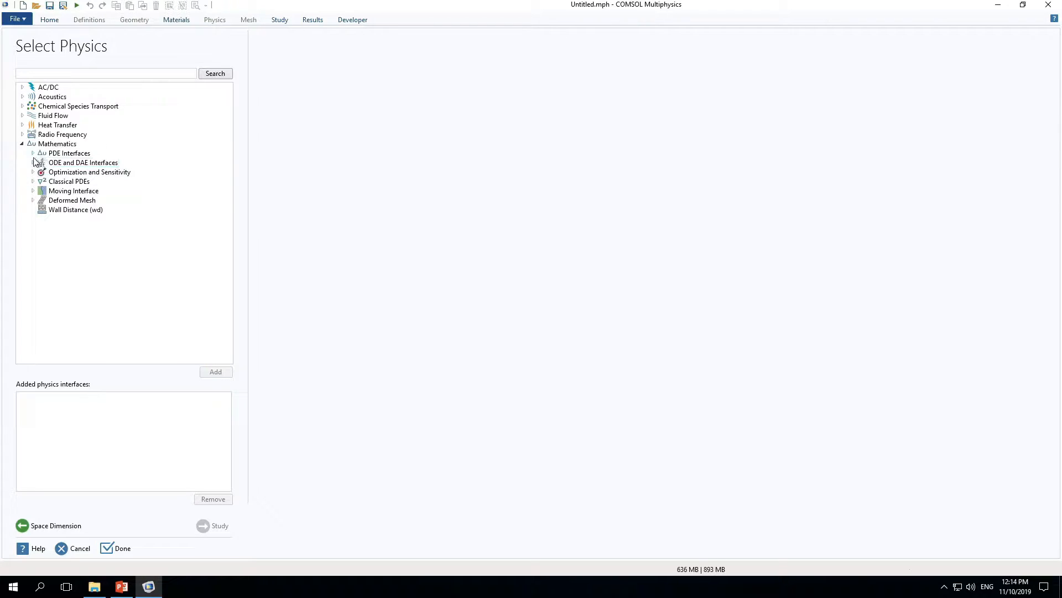
pyautogui.click(32, 153)
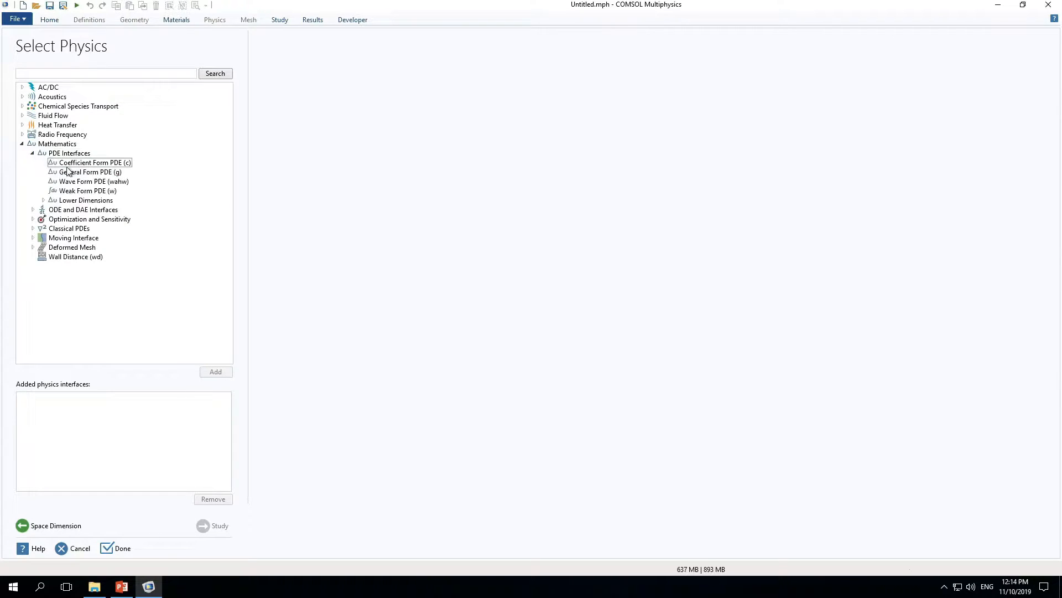
pyautogui.click(105, 175)
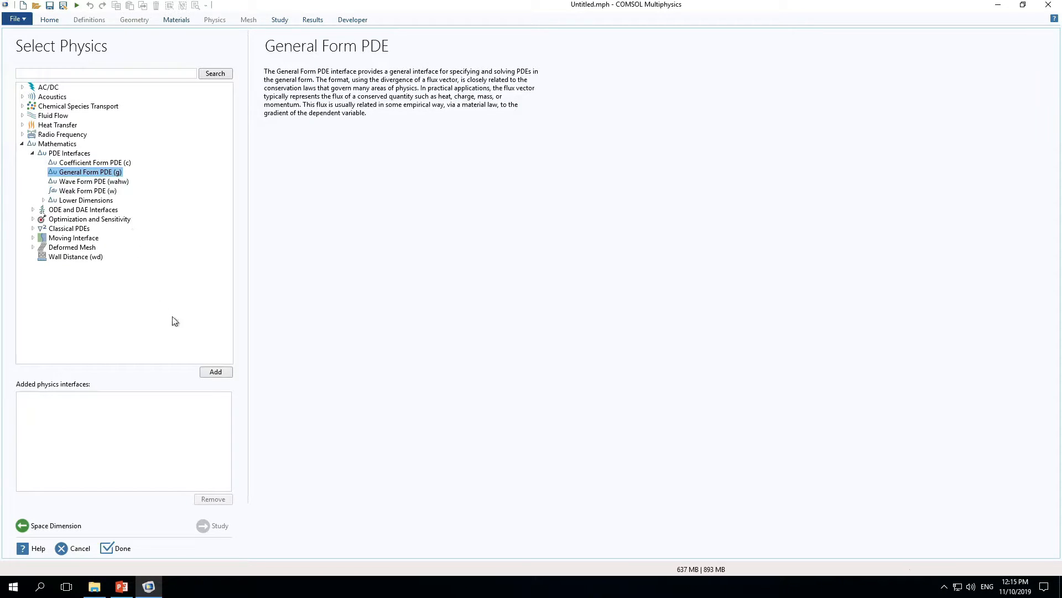
pyautogui.click(219, 371)
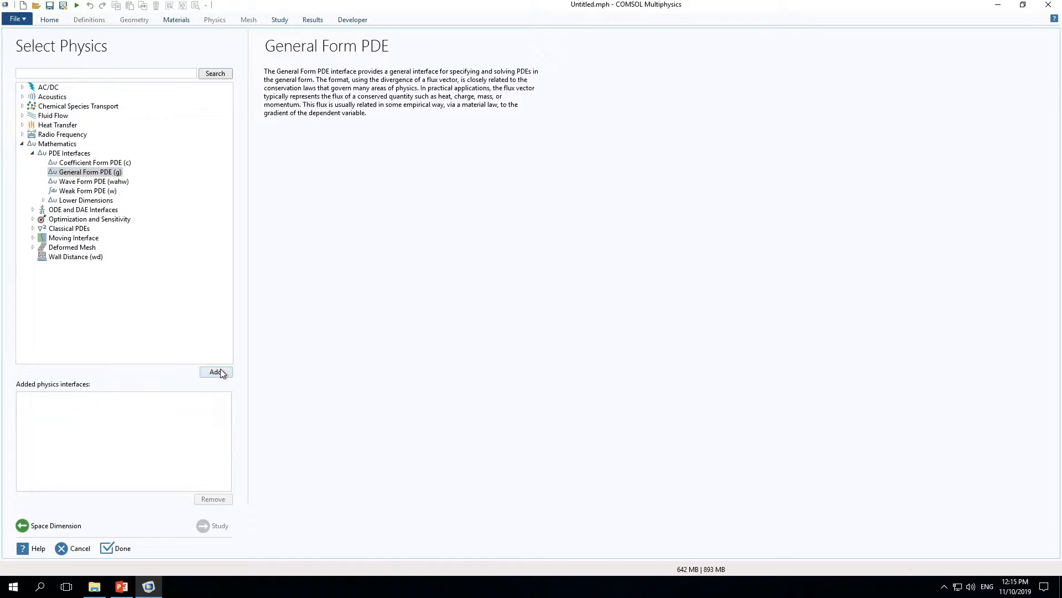
pyautogui.click(219, 371)
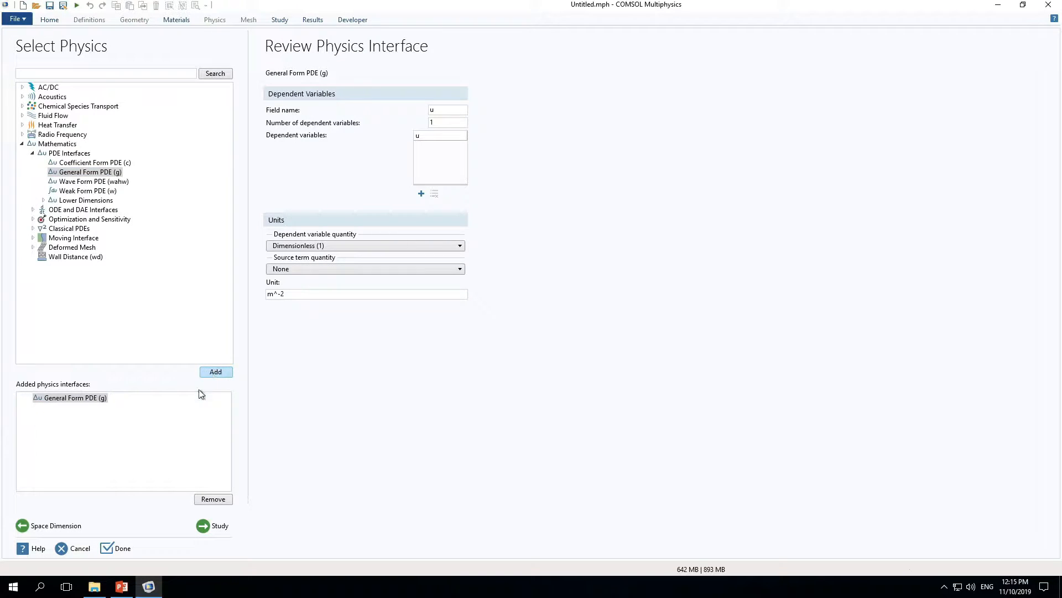
# Choose a Time Dependent study and finish the model setup.
pyautogui.click(215, 529)
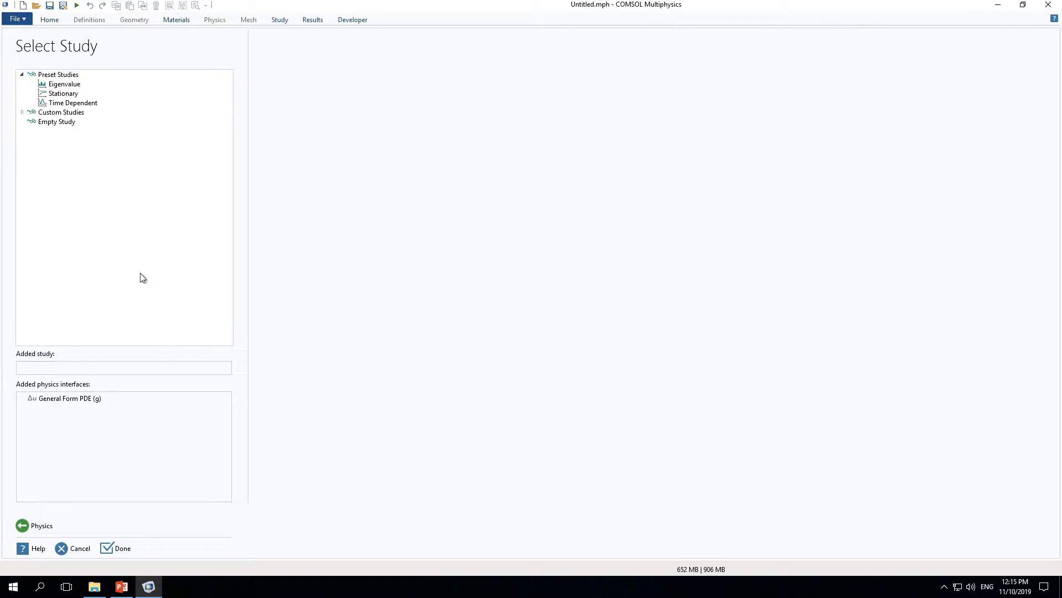
pyautogui.click(76, 107)
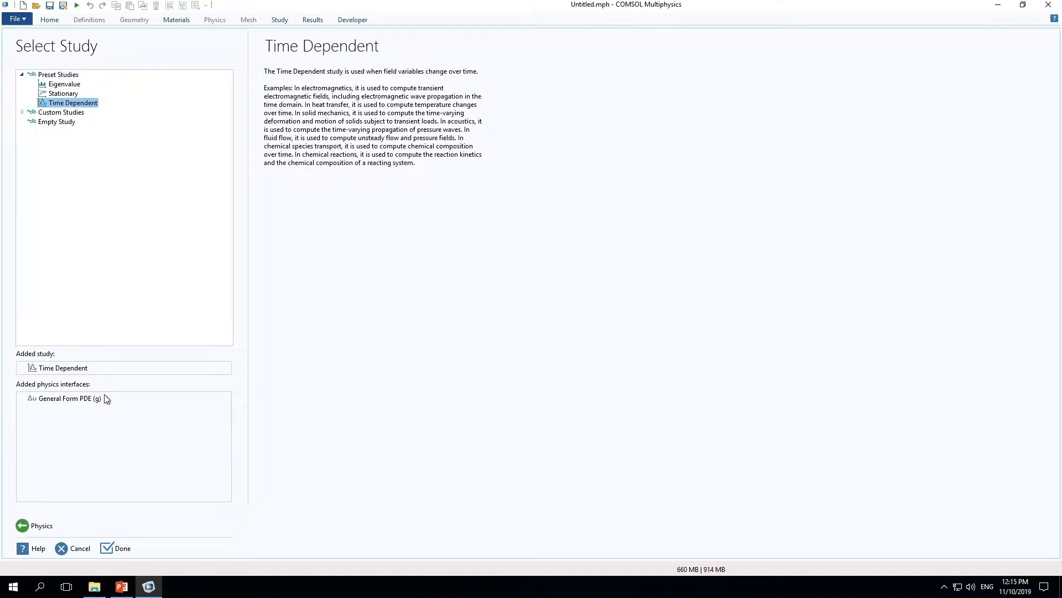
pyautogui.click(118, 548)
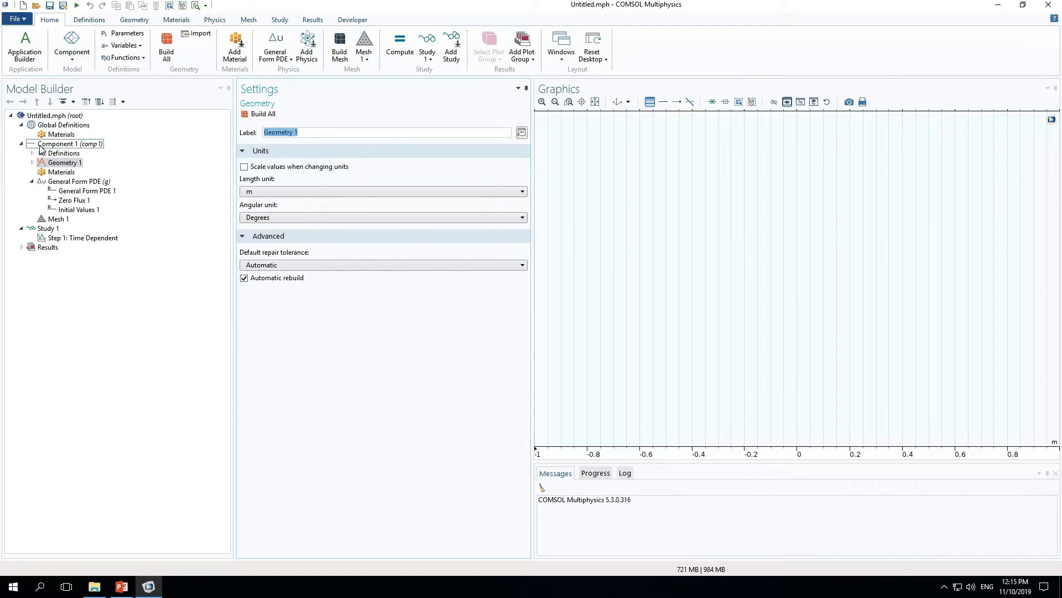
# Add Parameters under Global Definitions and define the parameter F as 96485.33.
pyautogui.rightClick(53, 125)
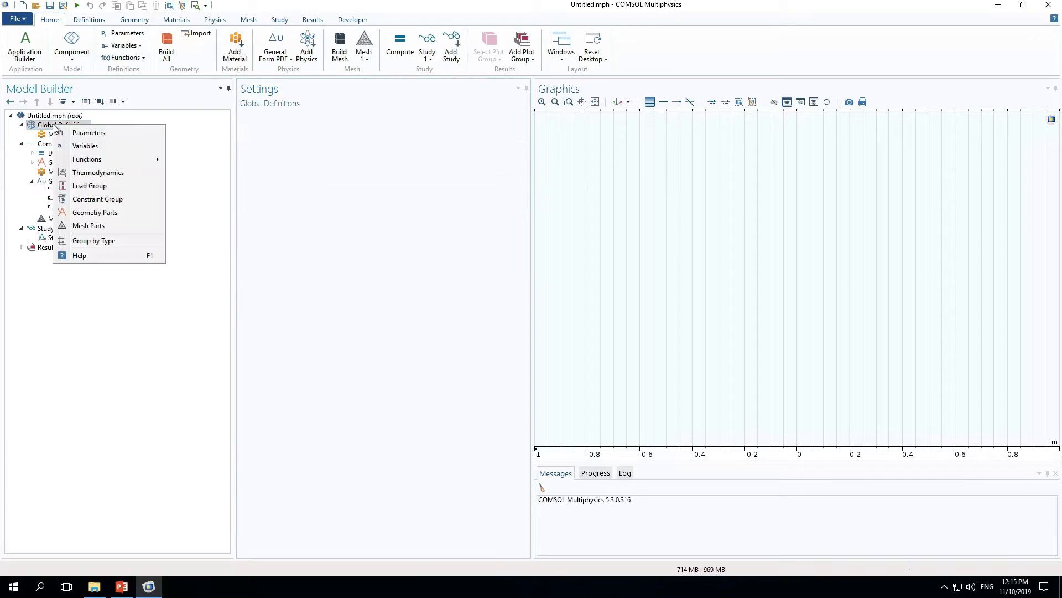
pyautogui.click(71, 133)
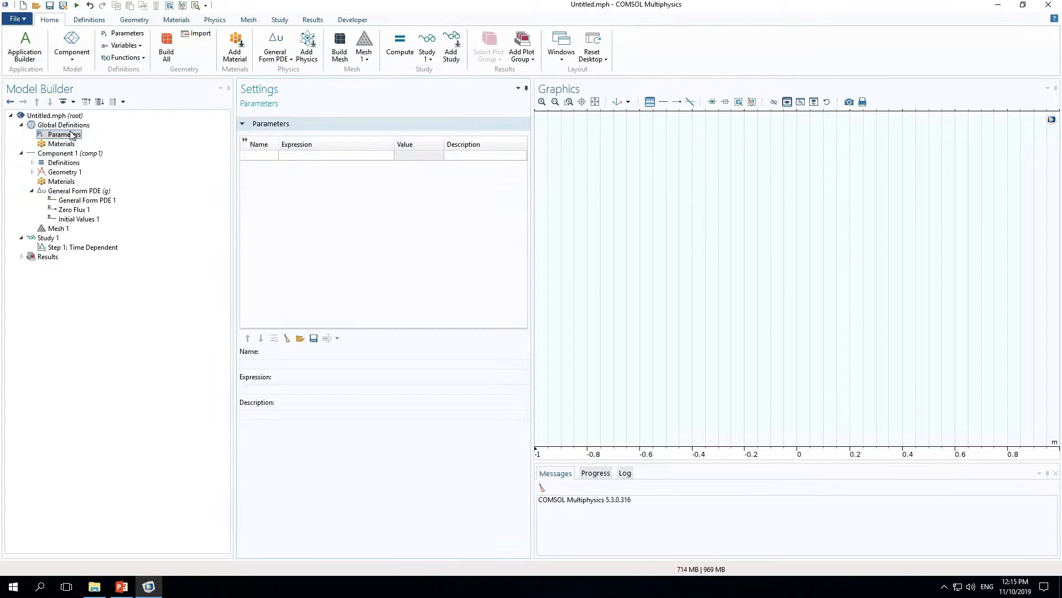
pyautogui.click(258, 156)
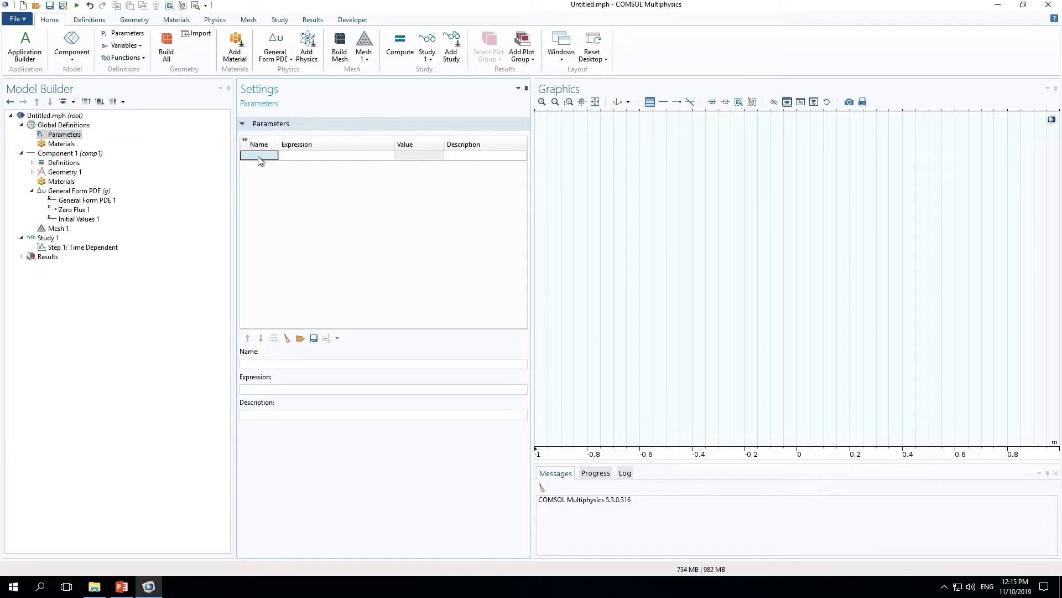
pyautogui.write('F')
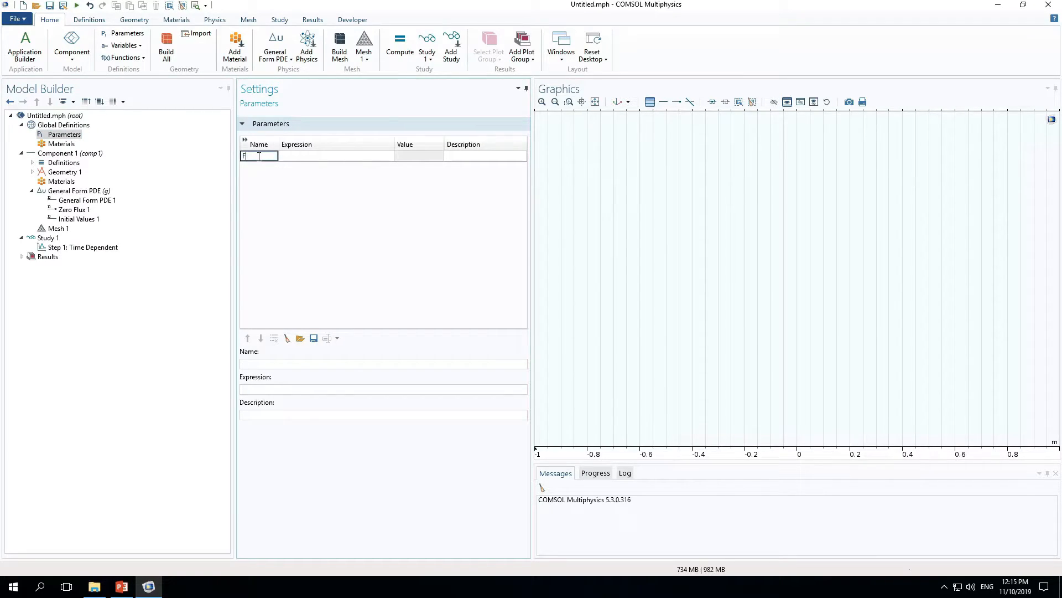
pyautogui.click(290, 155)
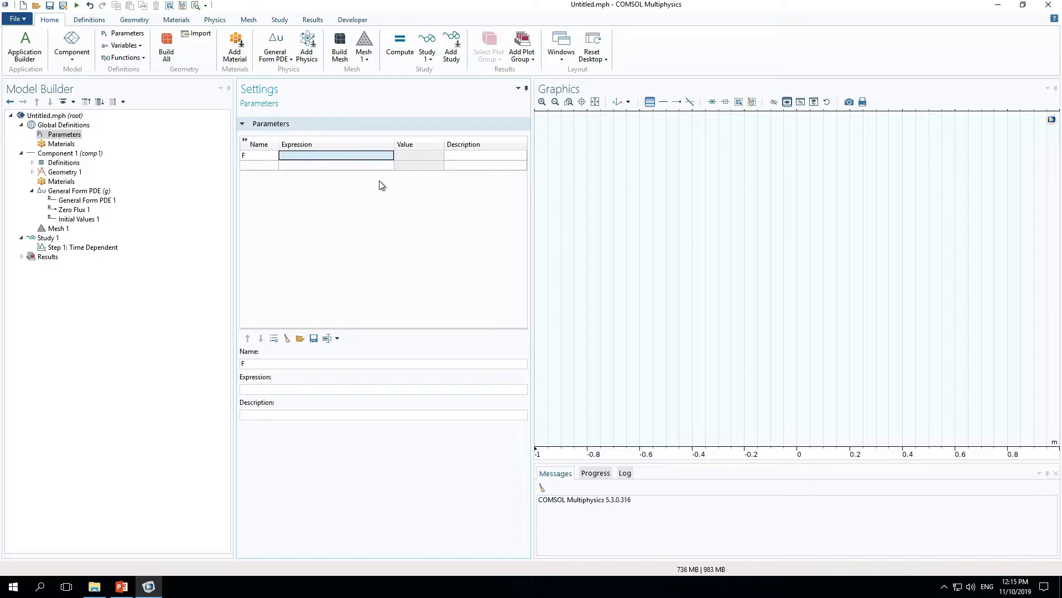
pyautogui.write('964')
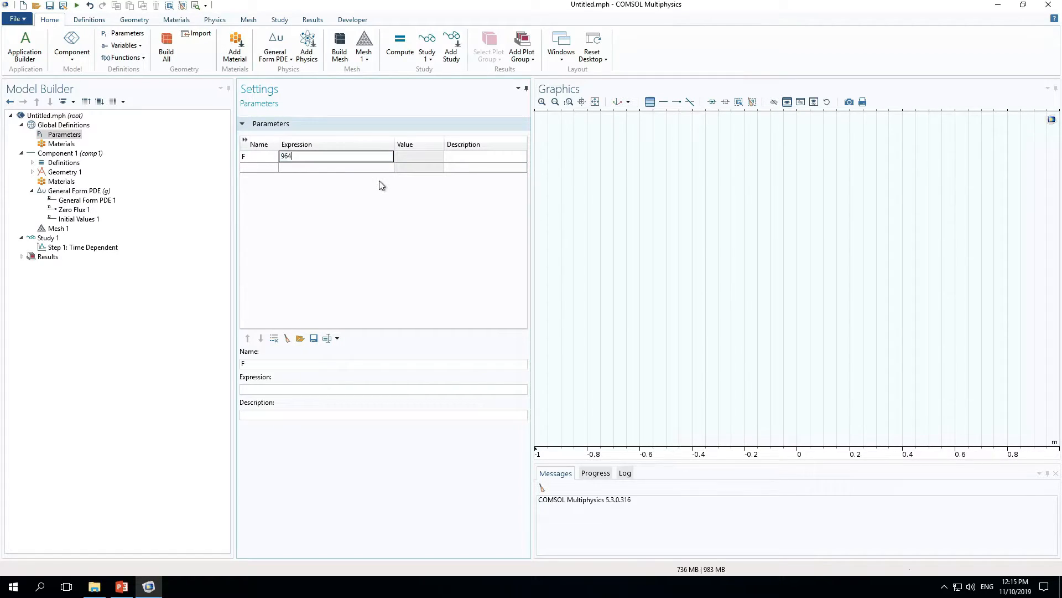
pyautogui.write('85.33')
pyautogui.press('Return')
# Define a second global parameter, T, with the expression 298.
pyautogui.press('Down')
pyautogui.press('Left')
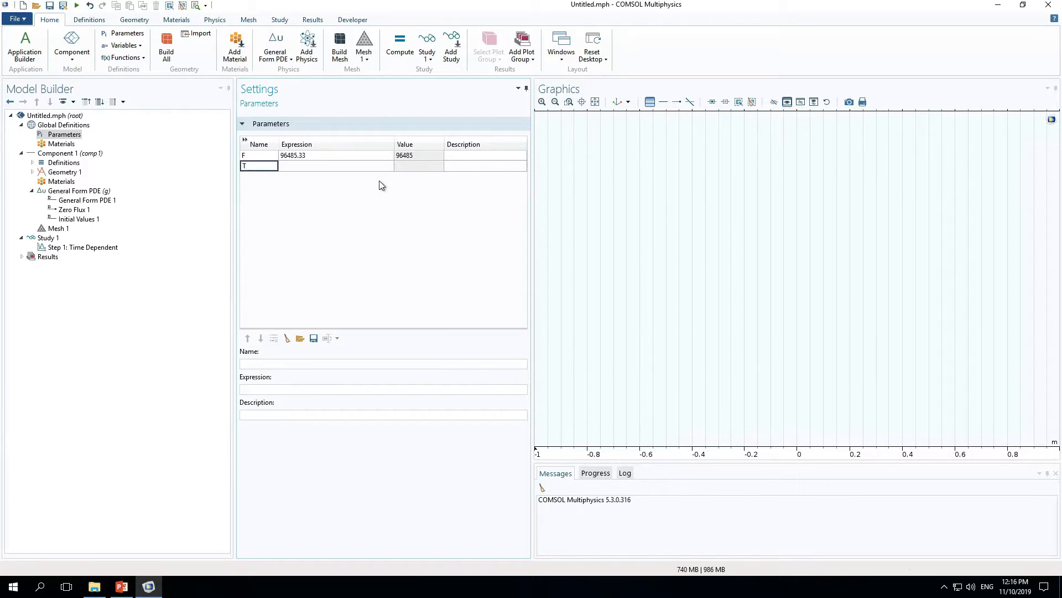
pyautogui.write('T')
pyautogui.press('Tab')
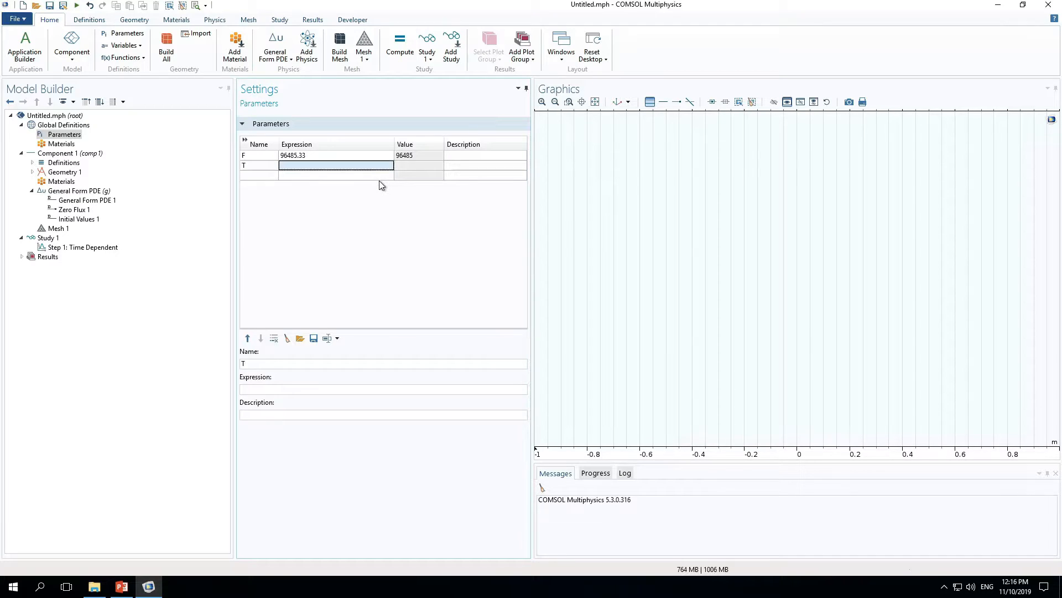
pyautogui.write('29')
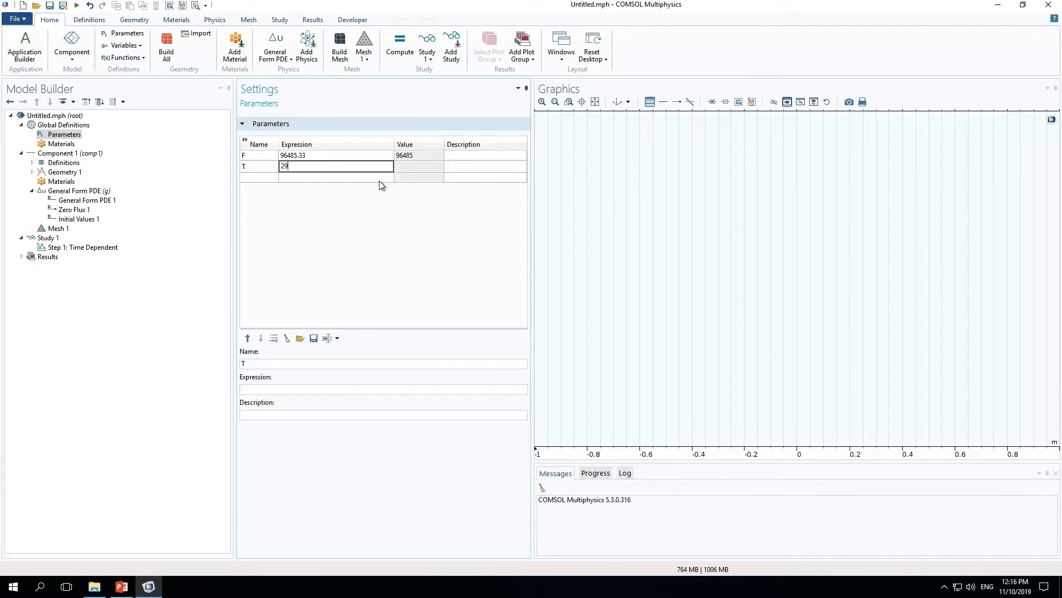
pyautogui.write('8')
pyautogui.press('Return')
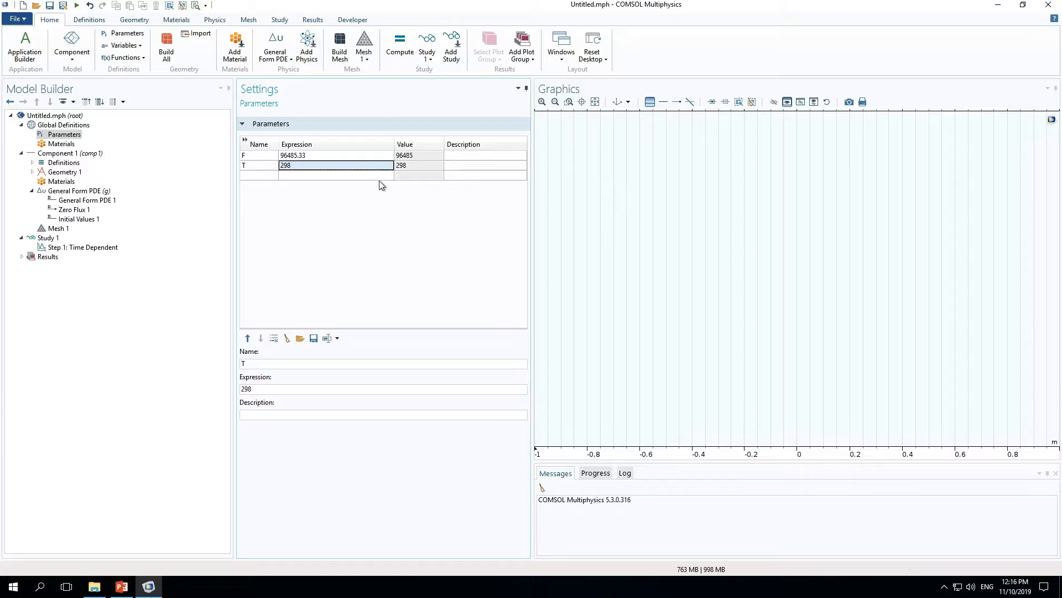
# Add the global parameter E with the expression 0.7 below T.
pyautogui.press('Down')
pyautogui.press('Left')
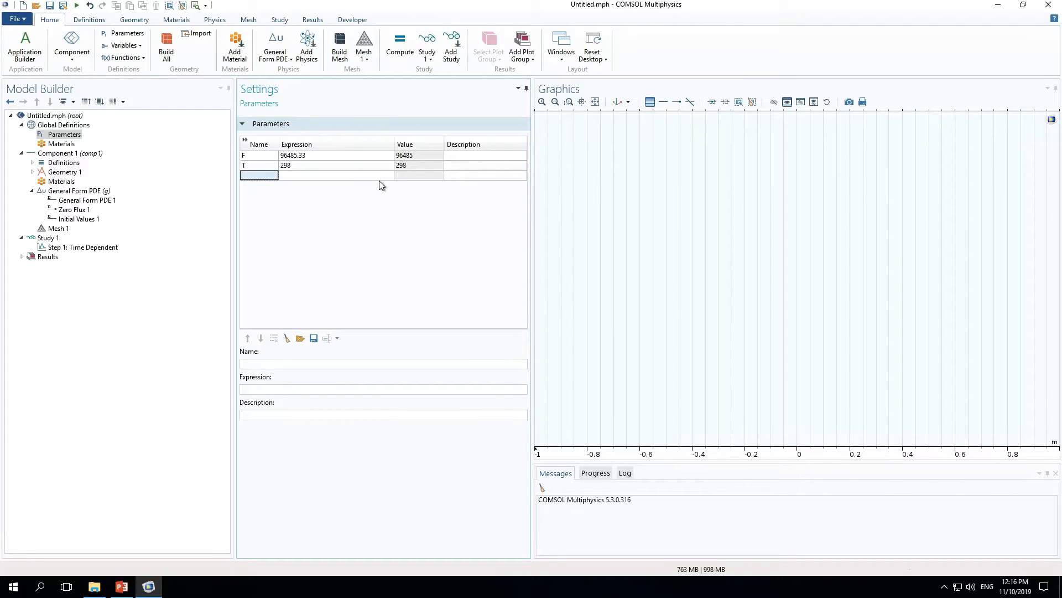
pyautogui.write('E')
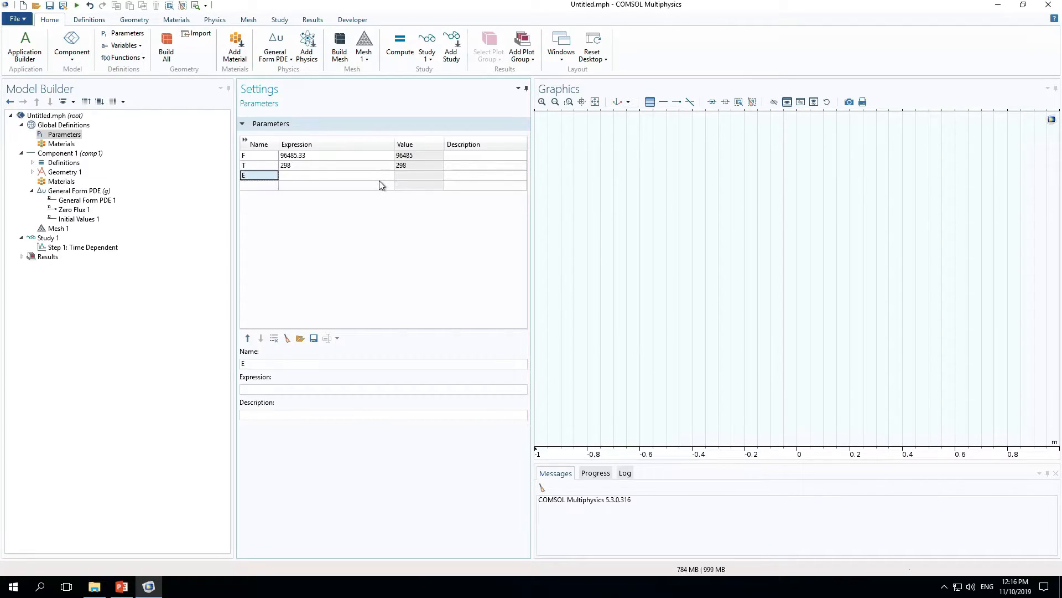
pyautogui.press('Tab')
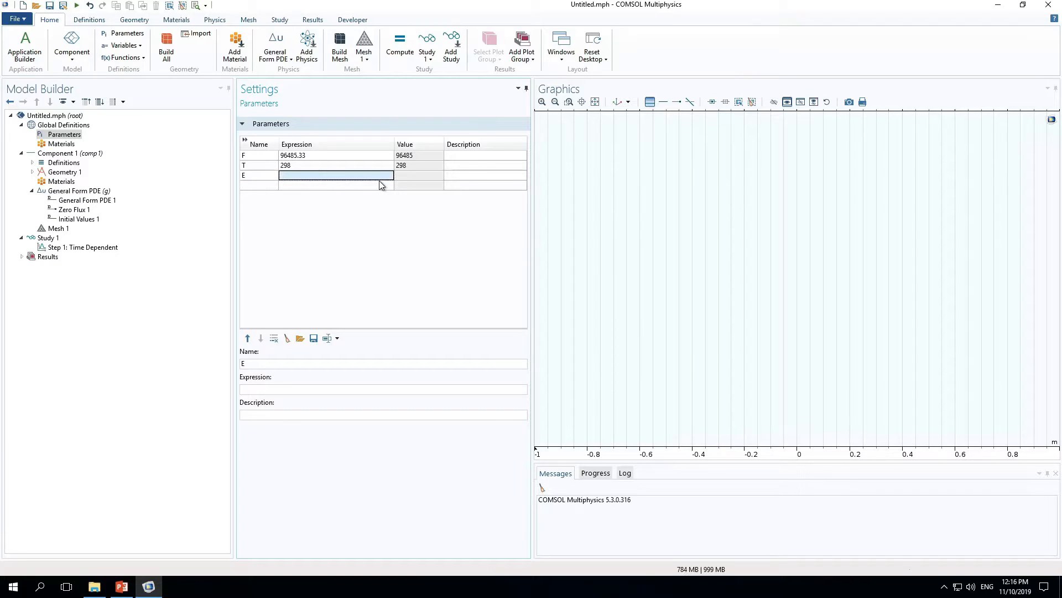
pyautogui.write('0.7')
pyautogui.press('Return')
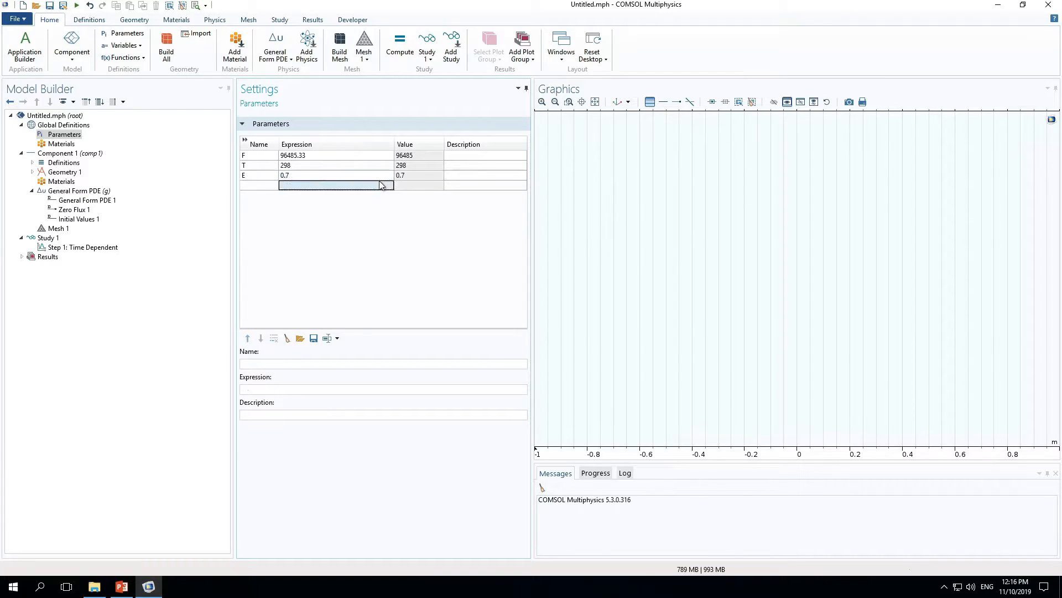
# Add the global parameter LA with the expression 5e-6 below E.
pyautogui.press('Left')
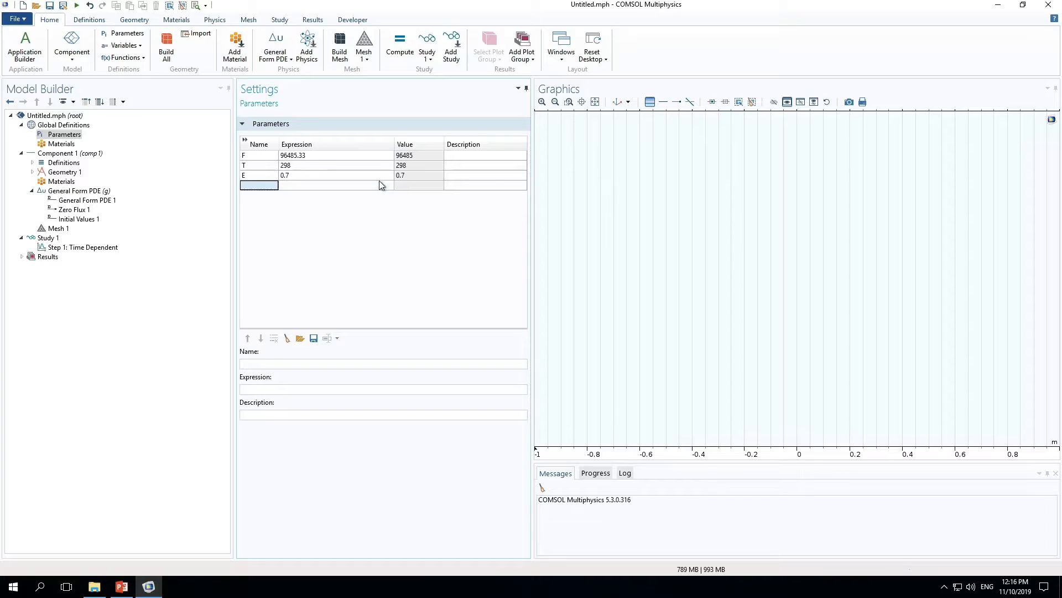
pyautogui.write('LA')
pyautogui.press('Tab')
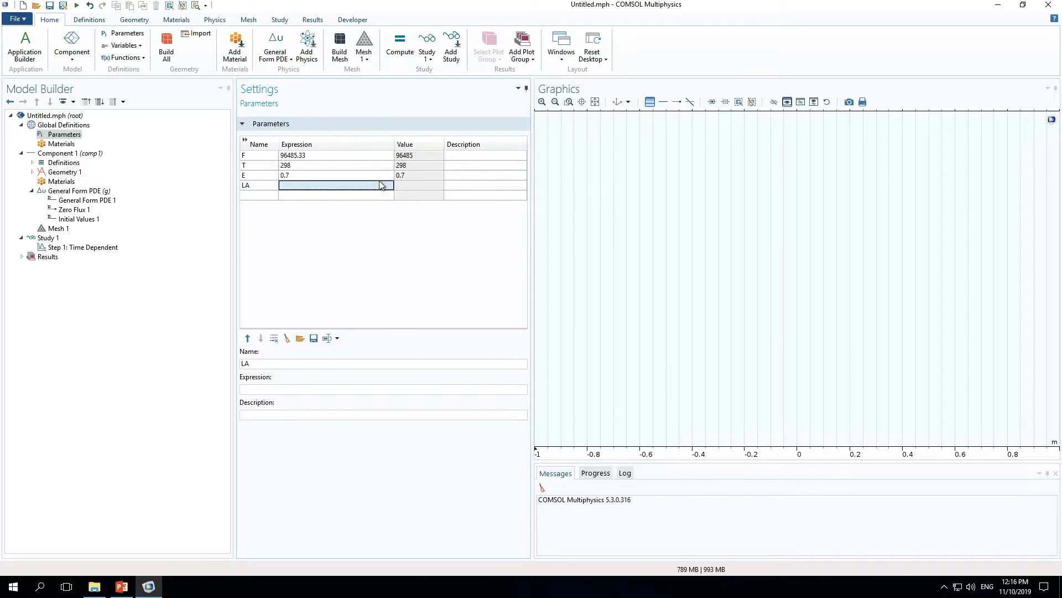
pyautogui.write('5e-6')
pyautogui.press('Return')
# Add the global parameter CZn0 with the expression 2000 below LA.
pyautogui.press('Down')
pyautogui.press('Left')
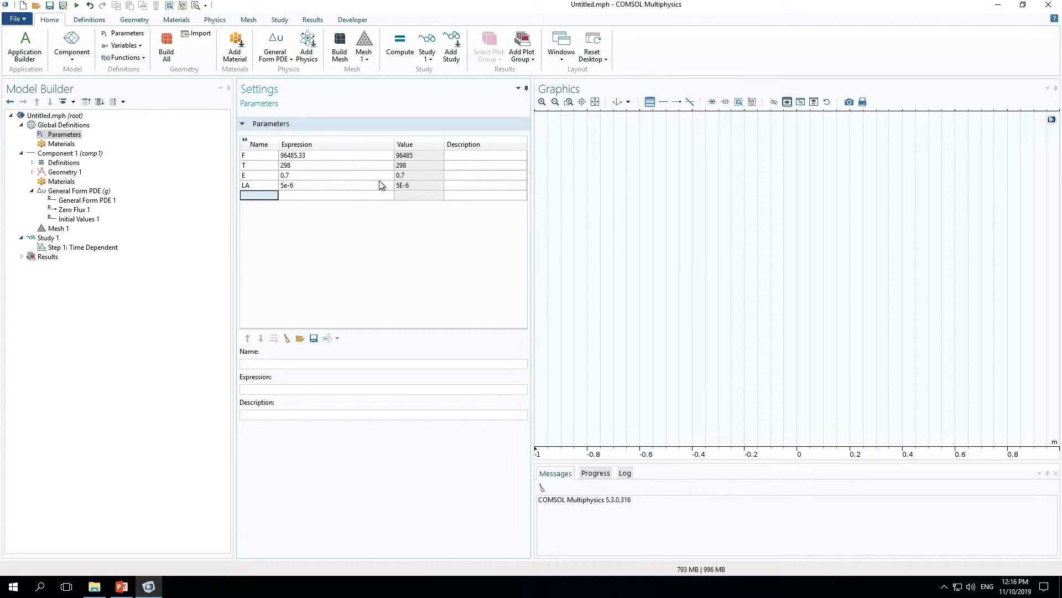
pyautogui.write('CZ')
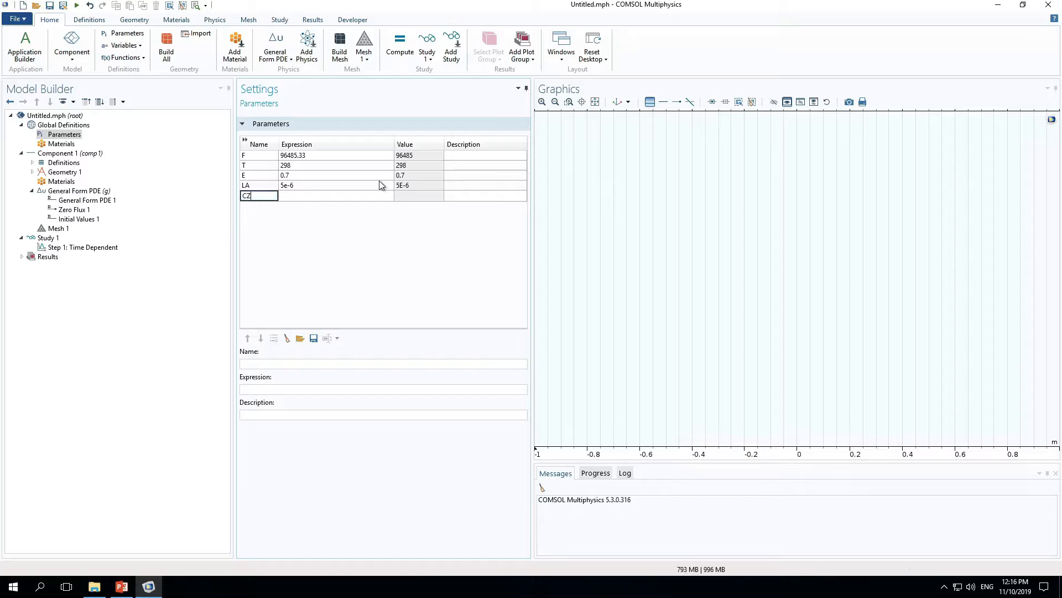
pyautogui.write('n0')
pyautogui.press('Return')
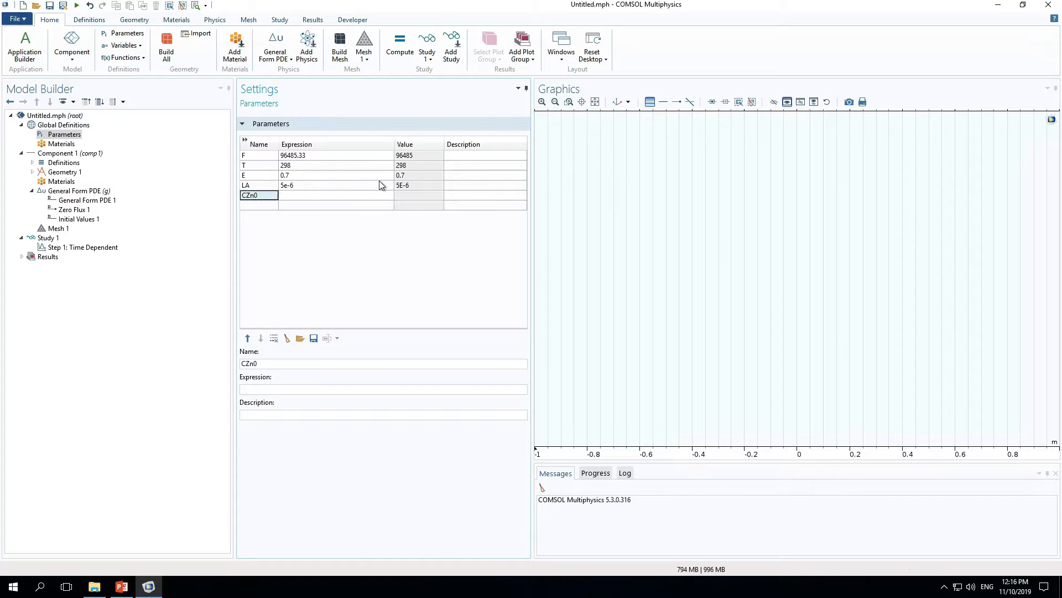
pyautogui.press('Tab')
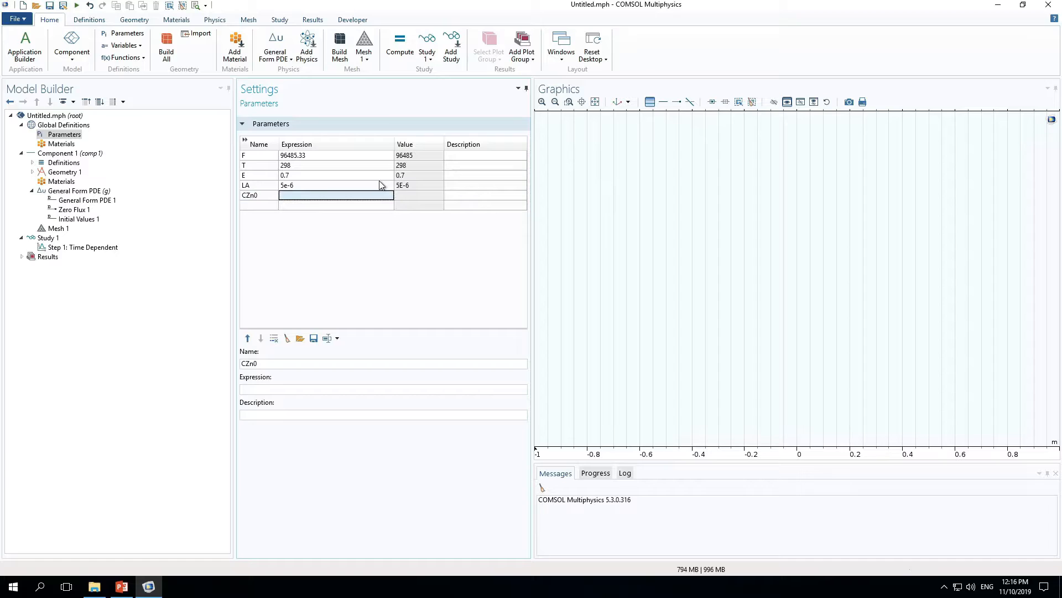
pyautogui.write('2000')
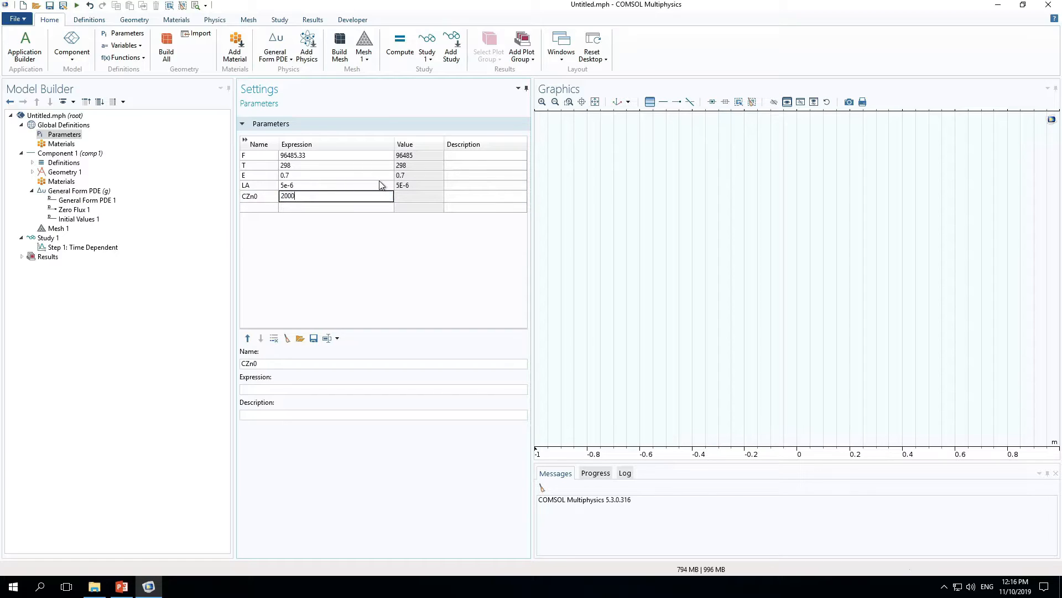
pyautogui.press('Return')
# Add the global parameter CA0 with the expression 3000 below CZn0.
pyautogui.press('Down')
pyautogui.press('Left')
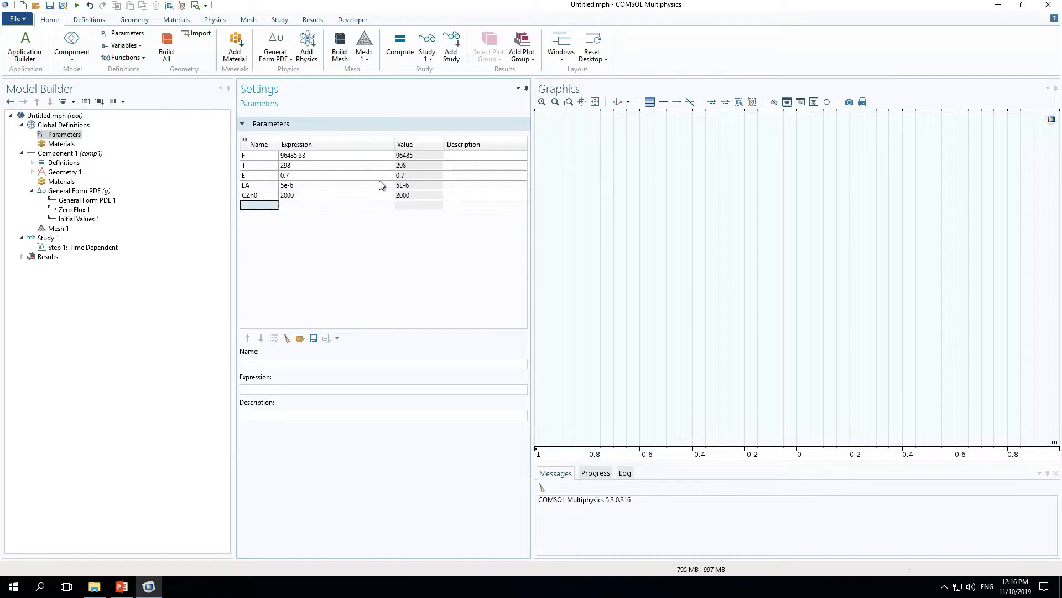
pyautogui.write('CA')
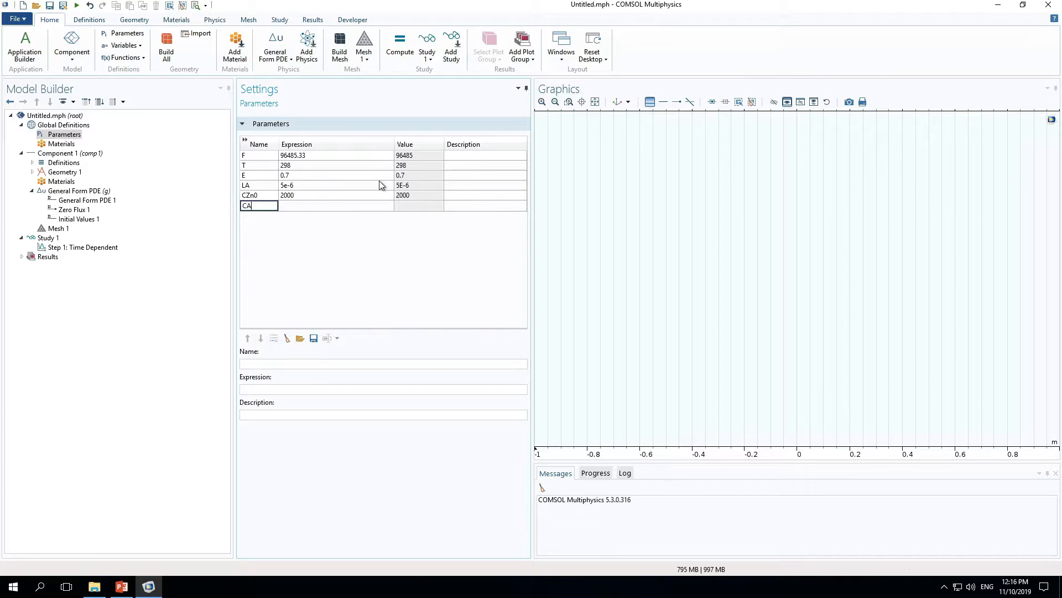
pyautogui.write('0')
pyautogui.press('Tab')
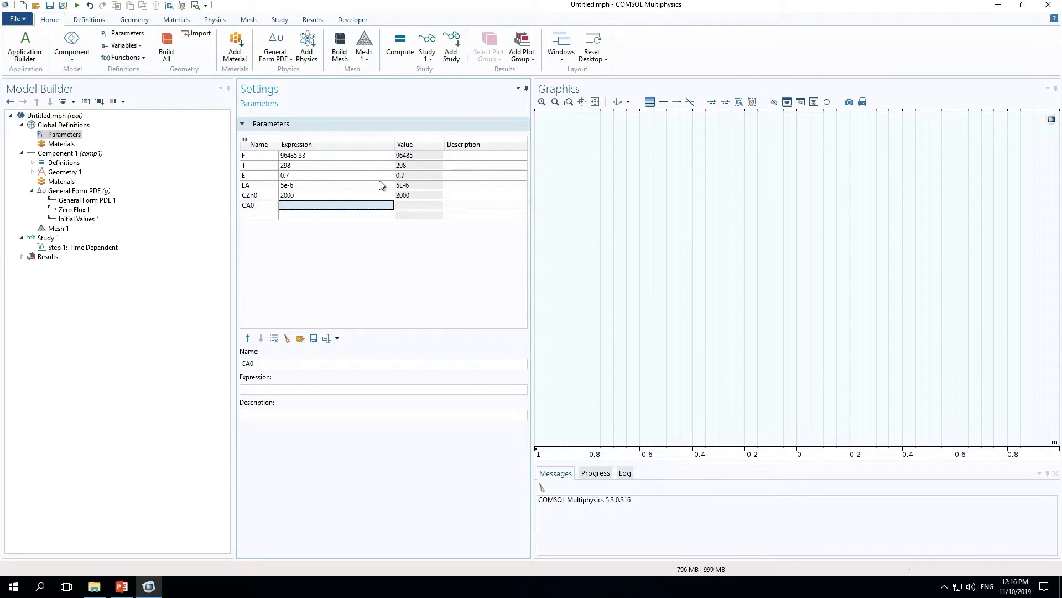
pyautogui.write('3000')
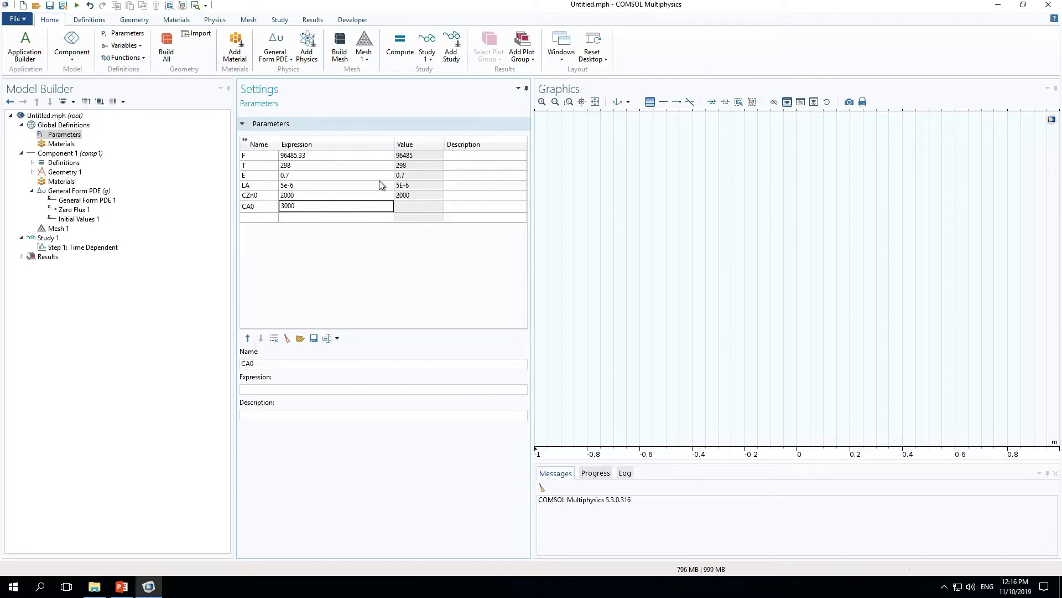
pyautogui.press('Return')
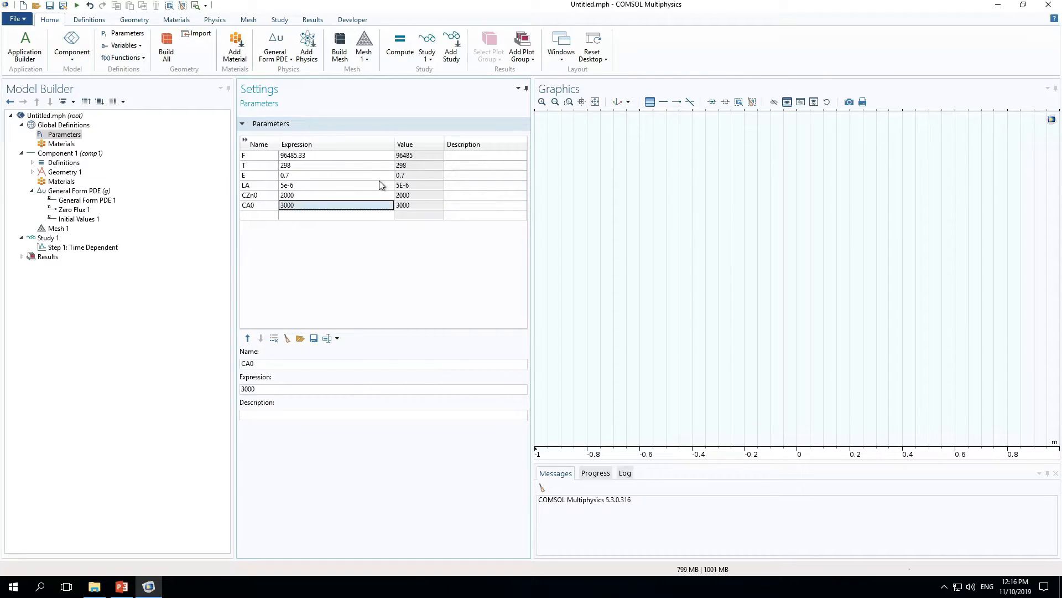
# Add the global parameter f0A with the expression 0.025 below CA0.
pyautogui.press('Down')
pyautogui.press('Left')
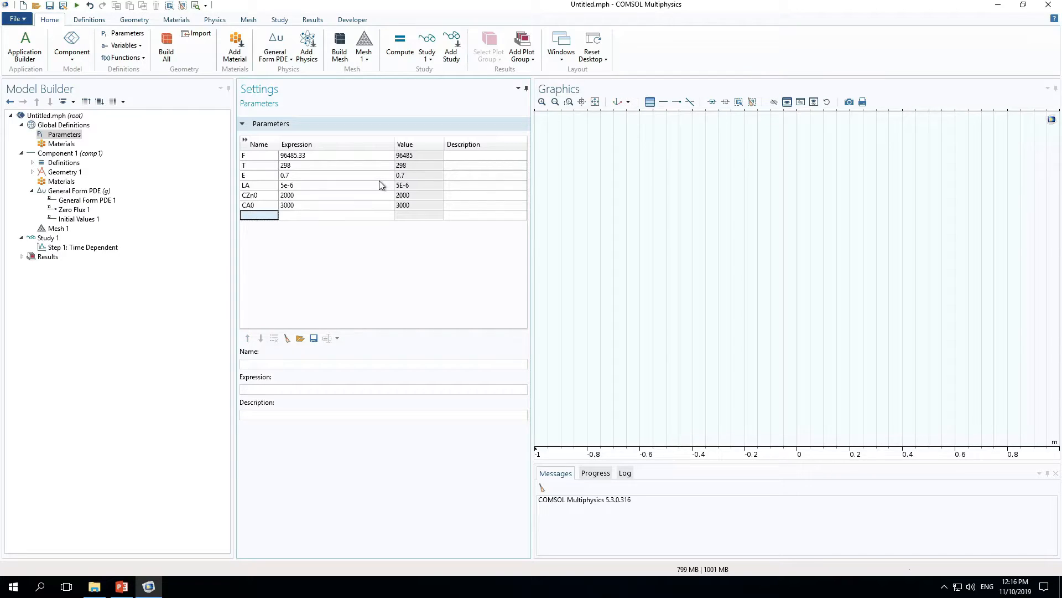
pyautogui.write('f')
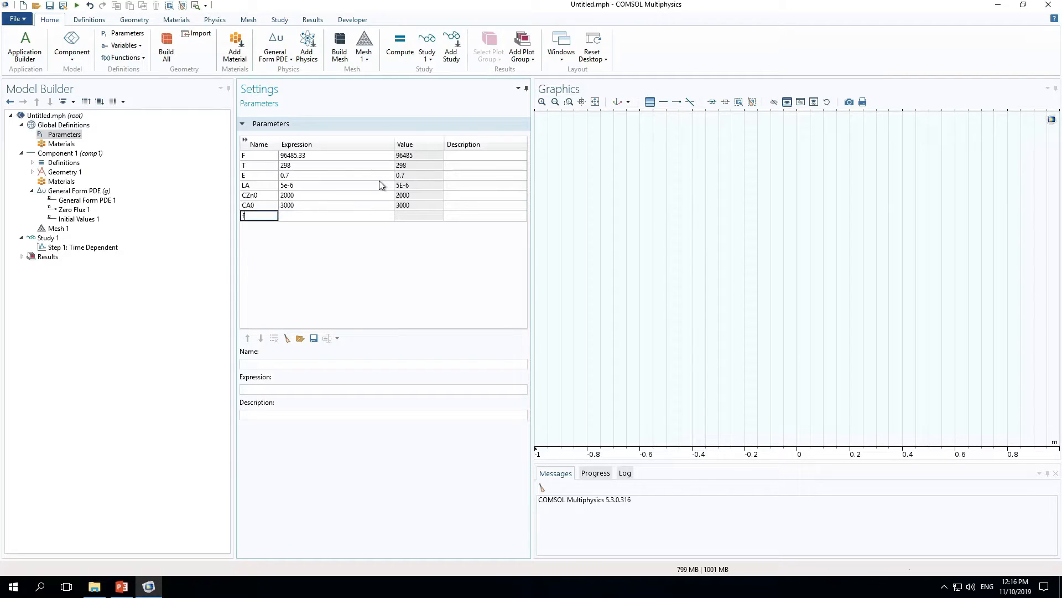
pyautogui.write('0A')
pyautogui.press('Return')
pyautogui.press('Tab')
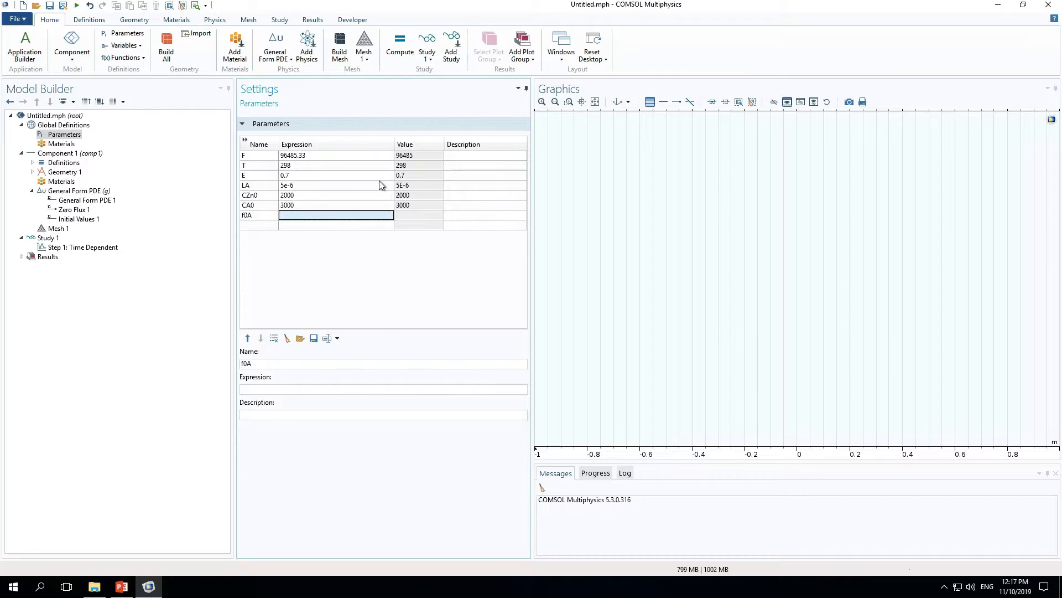
pyautogui.write('0.025')
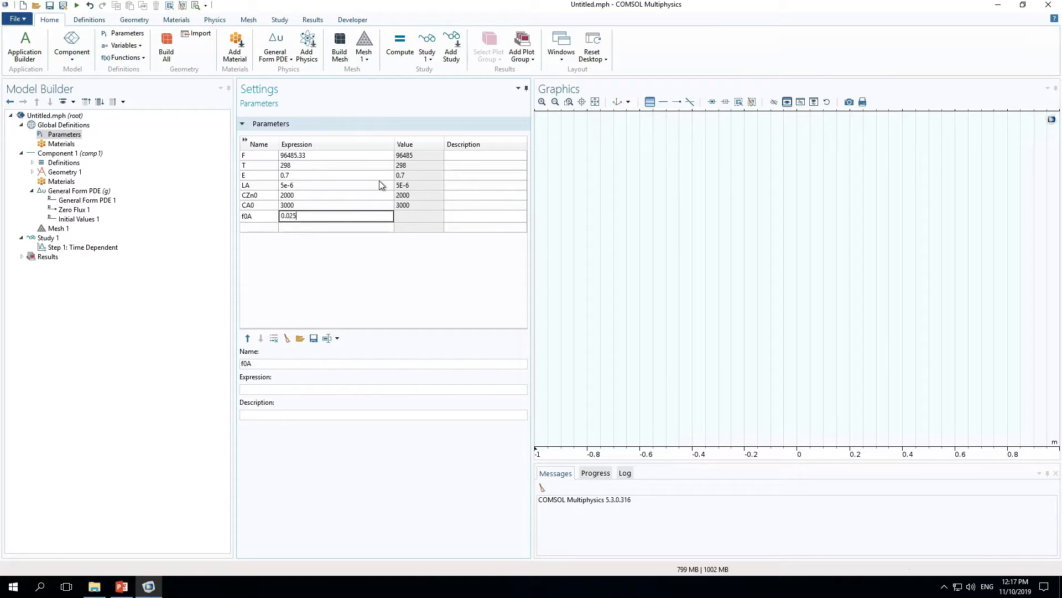
pyautogui.press('Return')
# Add the global parameter kbz with the expression 5 below f0A.
pyautogui.press('Down')
pyautogui.press('Left')
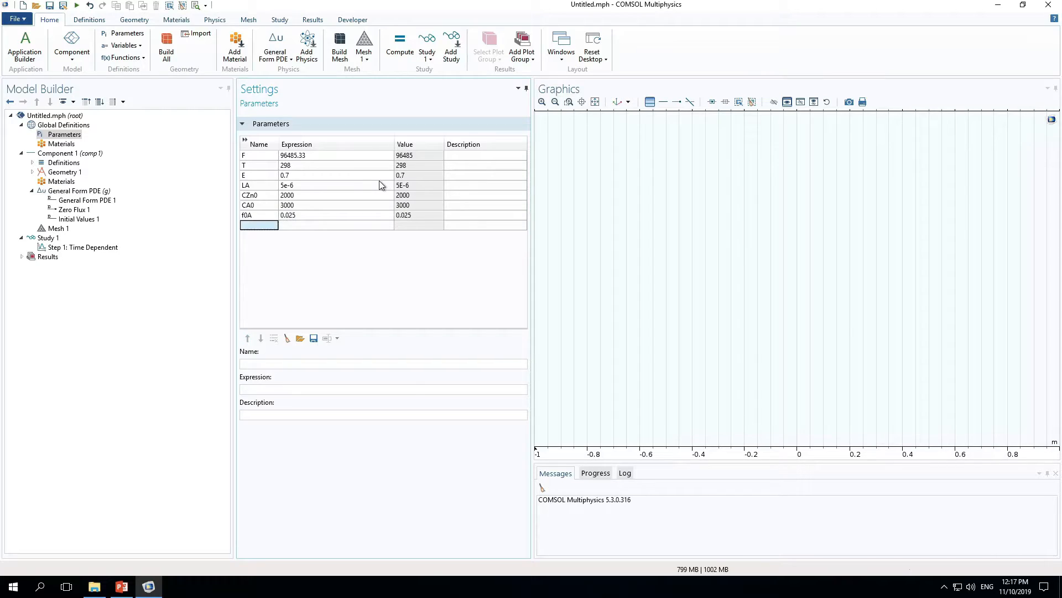
pyautogui.write('kbz')
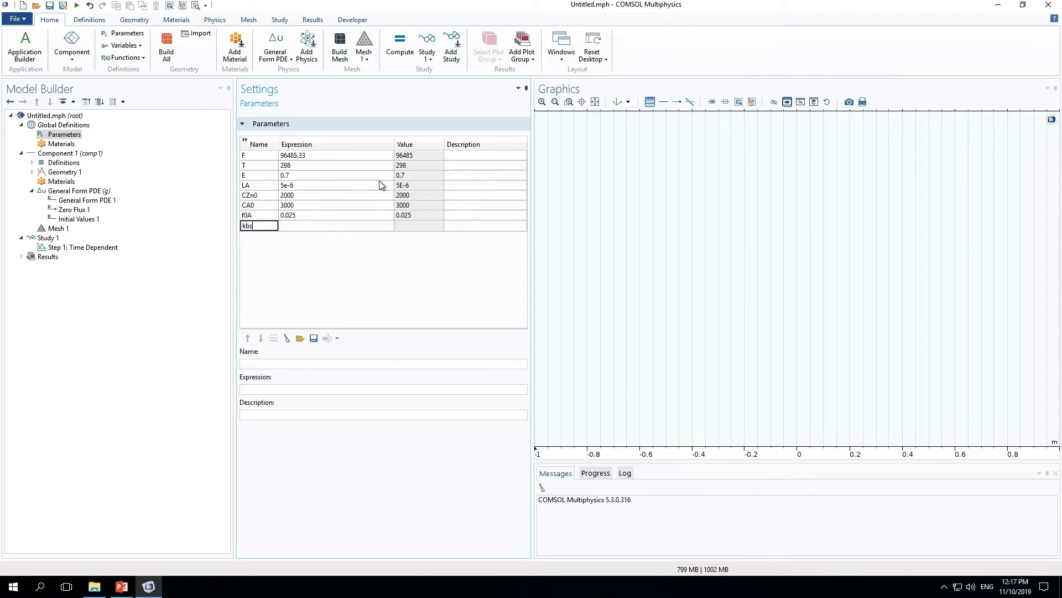
pyautogui.press('Tab')
pyautogui.write('5')
pyautogui.press('Return')
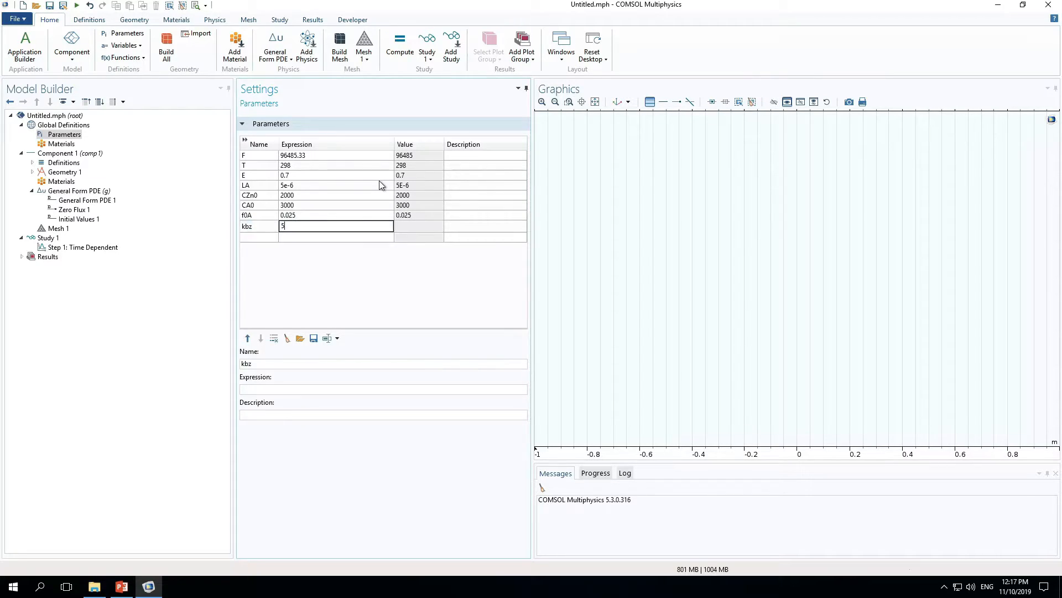
# Add the global parameter kbz2 with the expression 5e-4 below kbz.
pyautogui.press('Down')
pyautogui.press('Left')
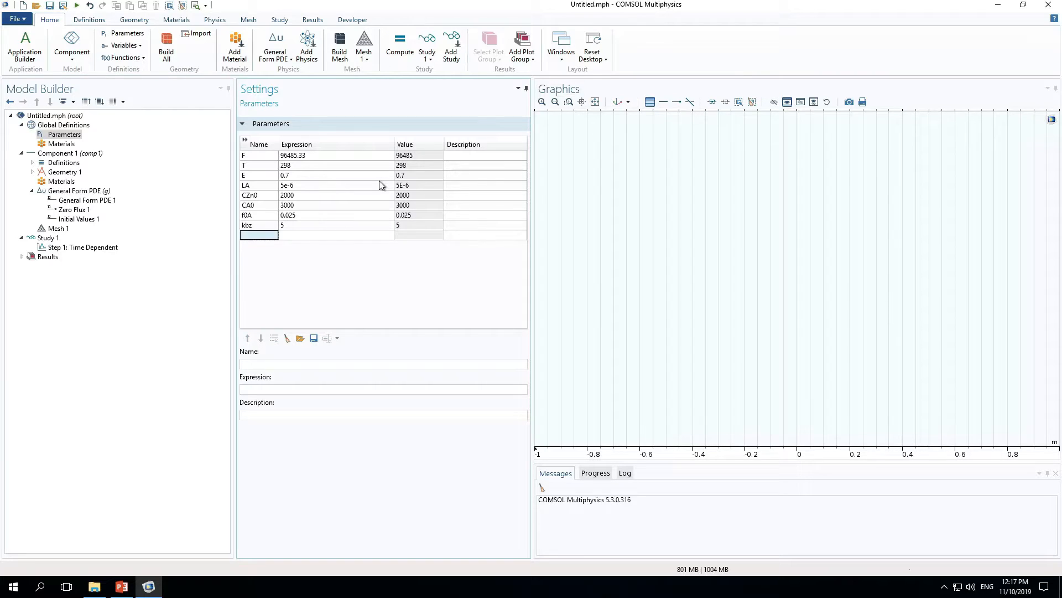
pyautogui.write('kbz')
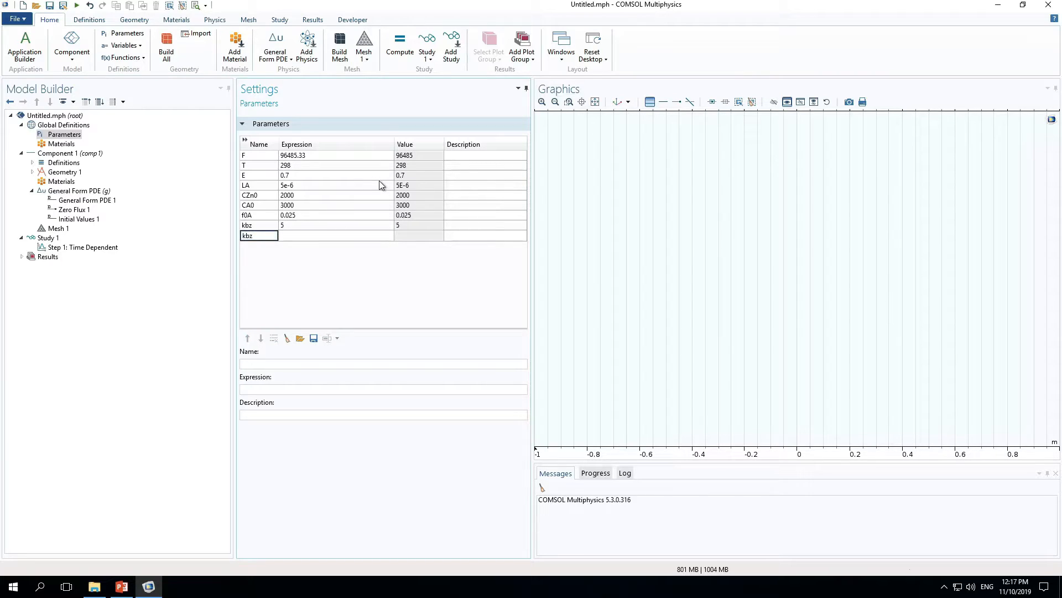
pyautogui.write('2')
pyautogui.press('Tab')
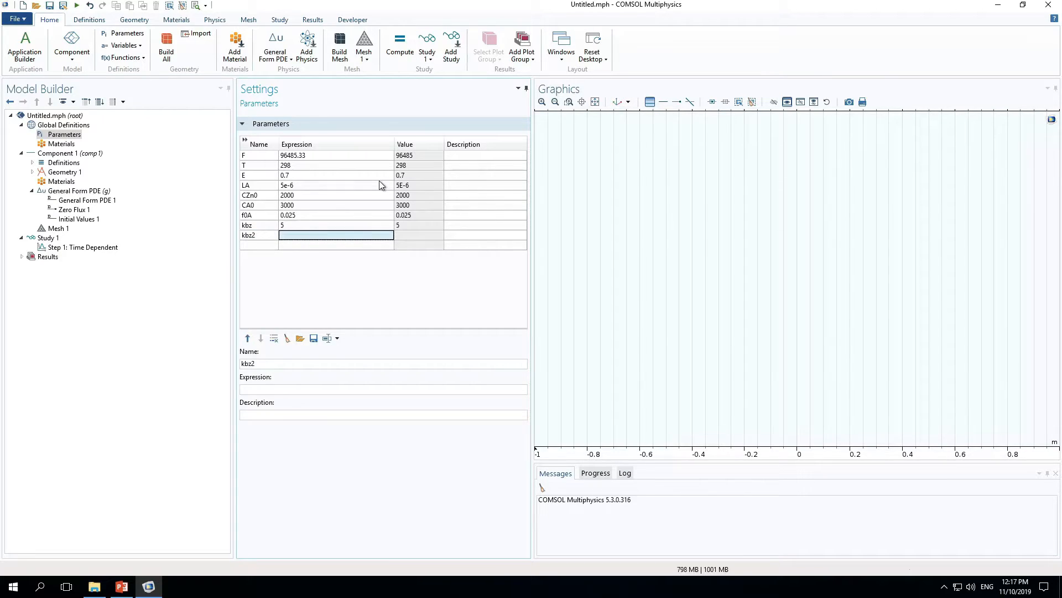
pyautogui.write('5e-4')
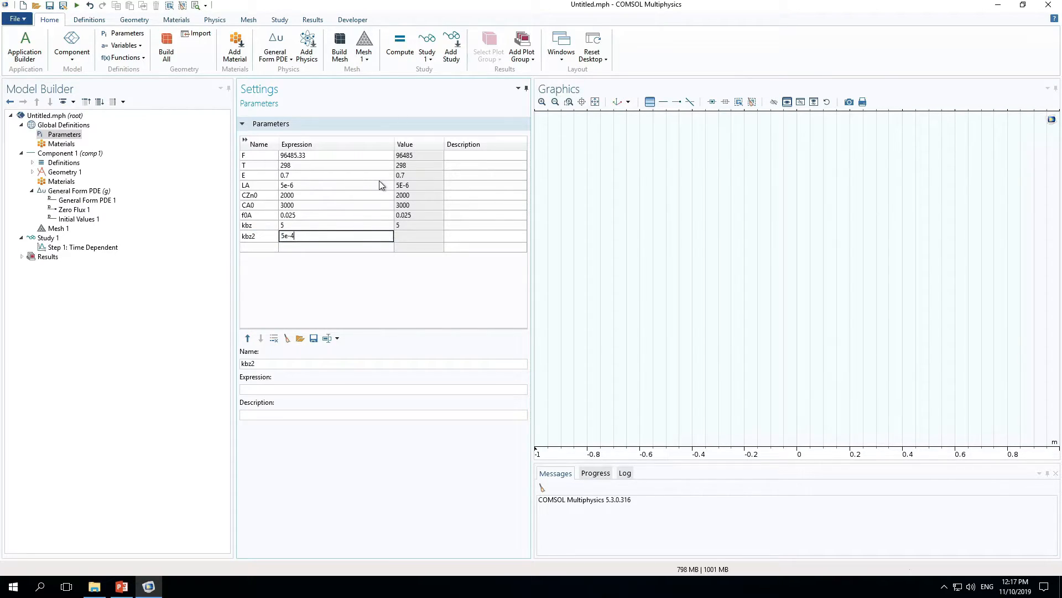
pyautogui.press('Return')
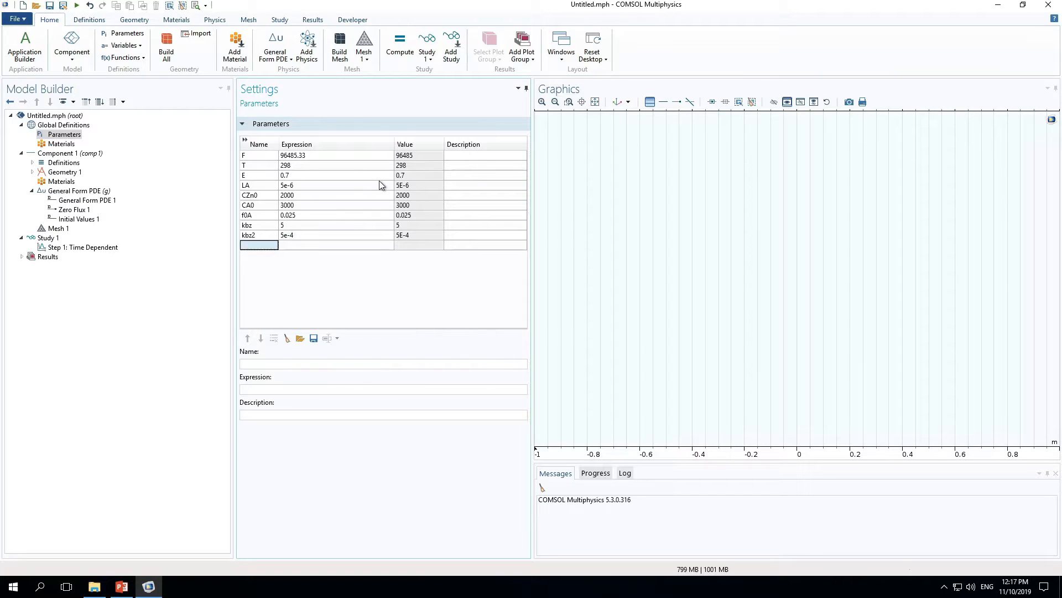
# Add the global parameters az and az2 below kbz2, each with the expression 0.5.
pyautogui.write('az')
pyautogui.press('Tab')
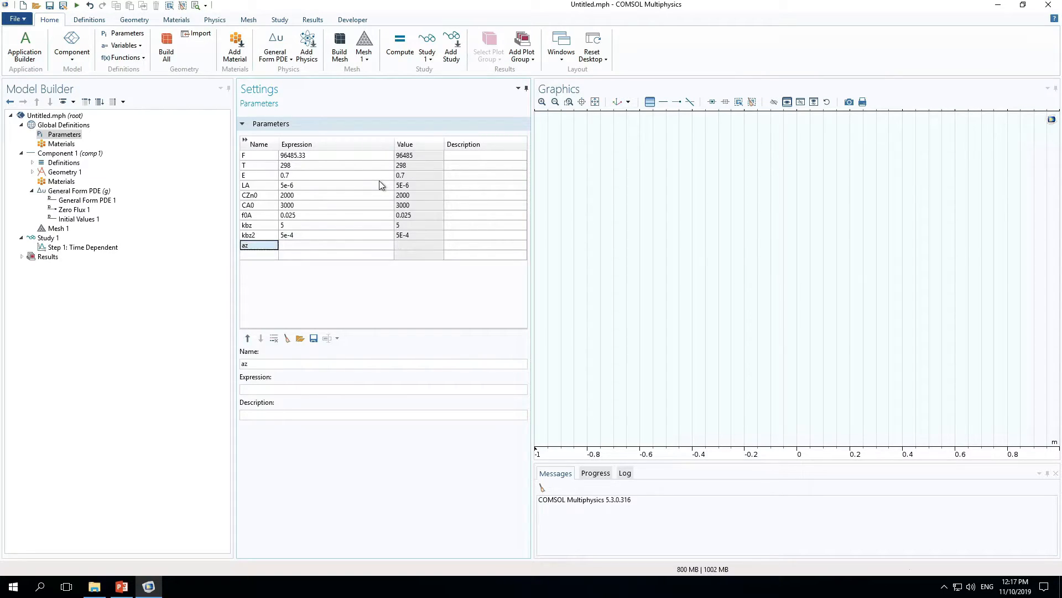
pyautogui.write('0.5')
pyautogui.press('Return')
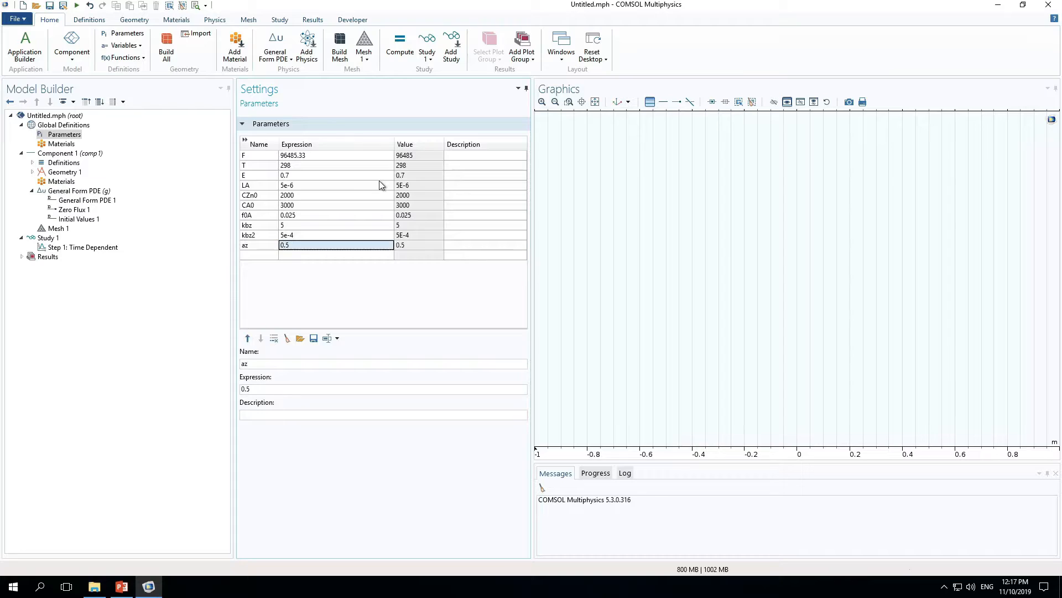
pyautogui.write('az2')
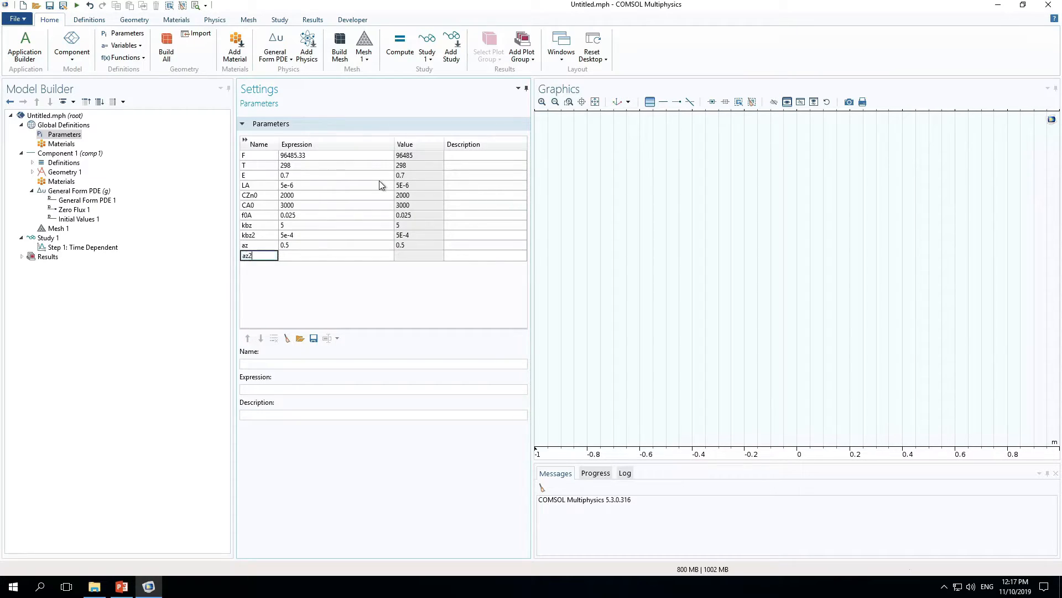
pyautogui.press('Tab')
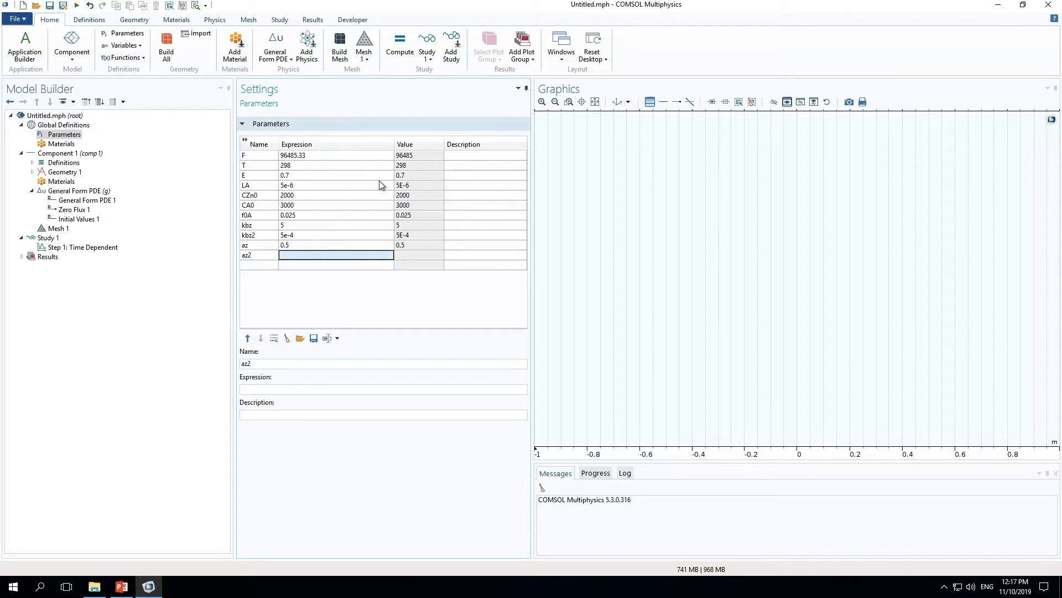
pyautogui.write('0.5')
pyautogui.press('Return')
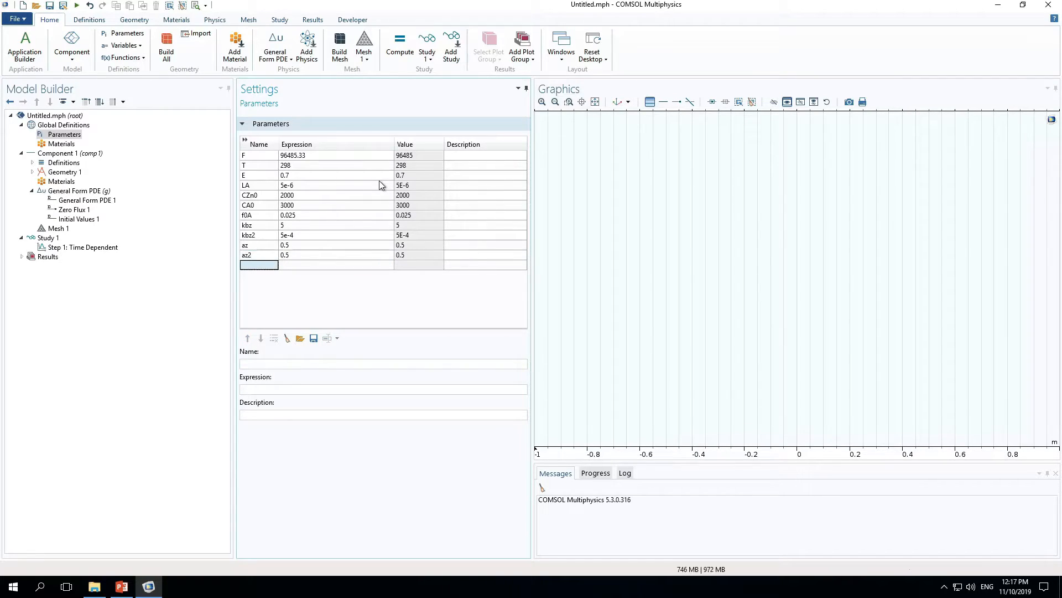
# Add the global parameter I0 with the expression -20 below az2.
pyautogui.write('I0')
pyautogui.press('Tab')
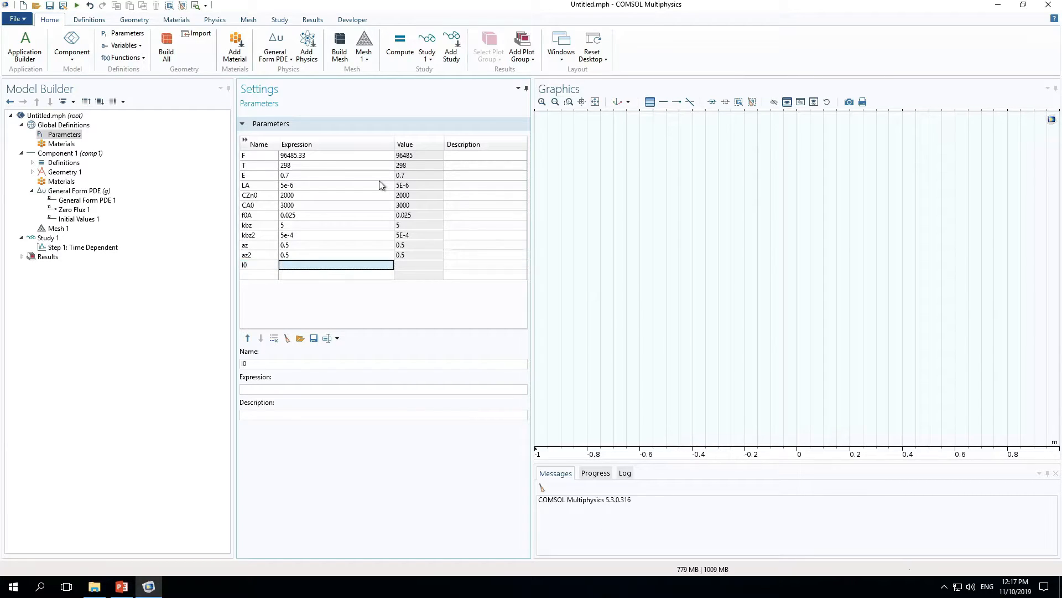
pyautogui.write('-20')
pyautogui.press('Return')
# Add the global parameter ts with the expression 5 below I0.
pyautogui.press('Down')
pyautogui.press('Left')
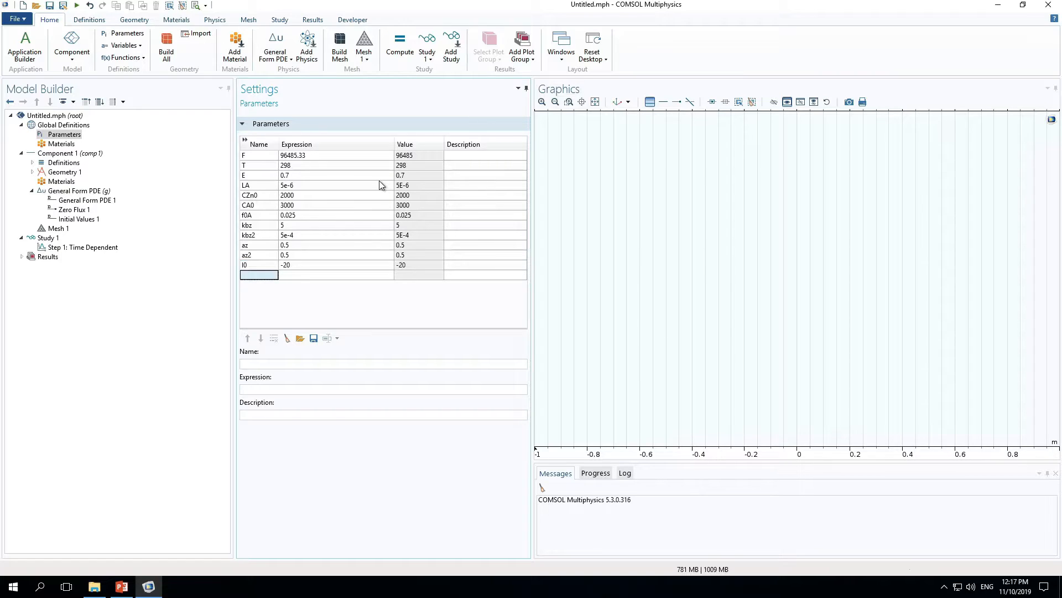
pyautogui.write('ts')
pyautogui.press('Tab')
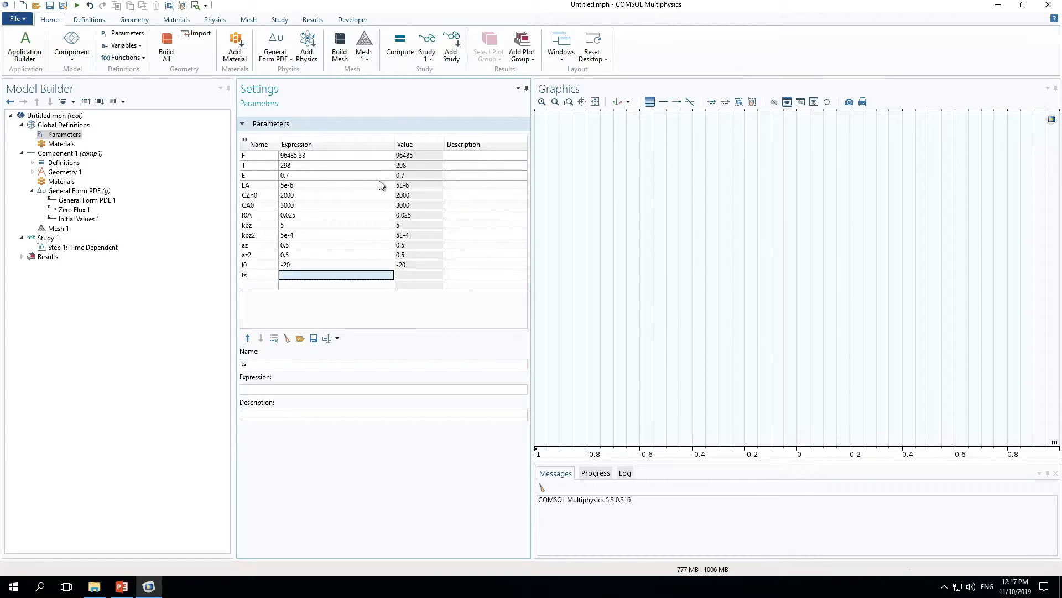
pyautogui.write('5')
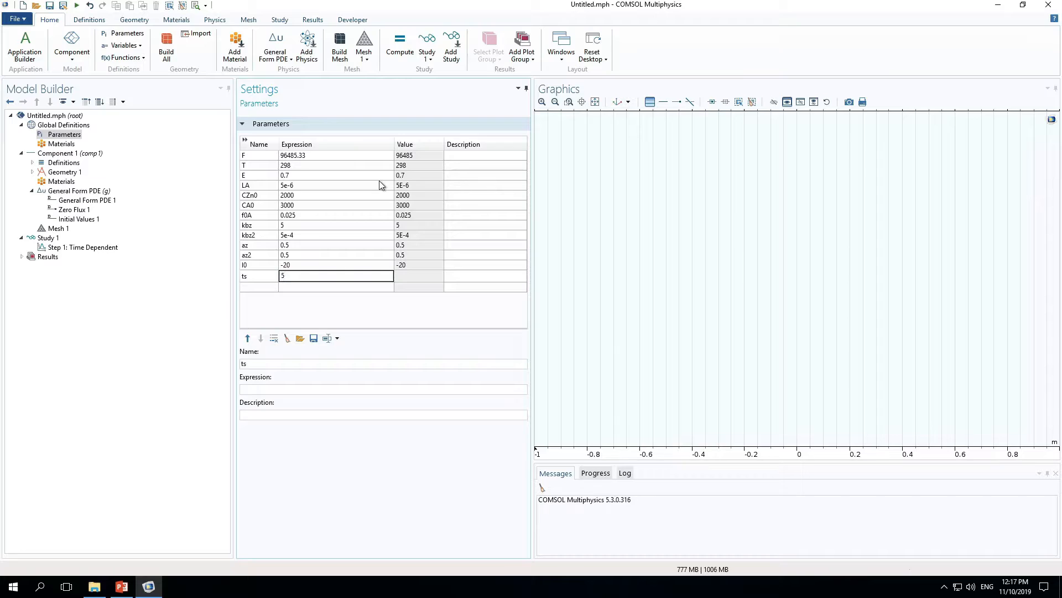
pyautogui.press('Return')
# Add the global parameter R with the expression 8.314 below ts.
pyautogui.press('Down')
pyautogui.press('Left')
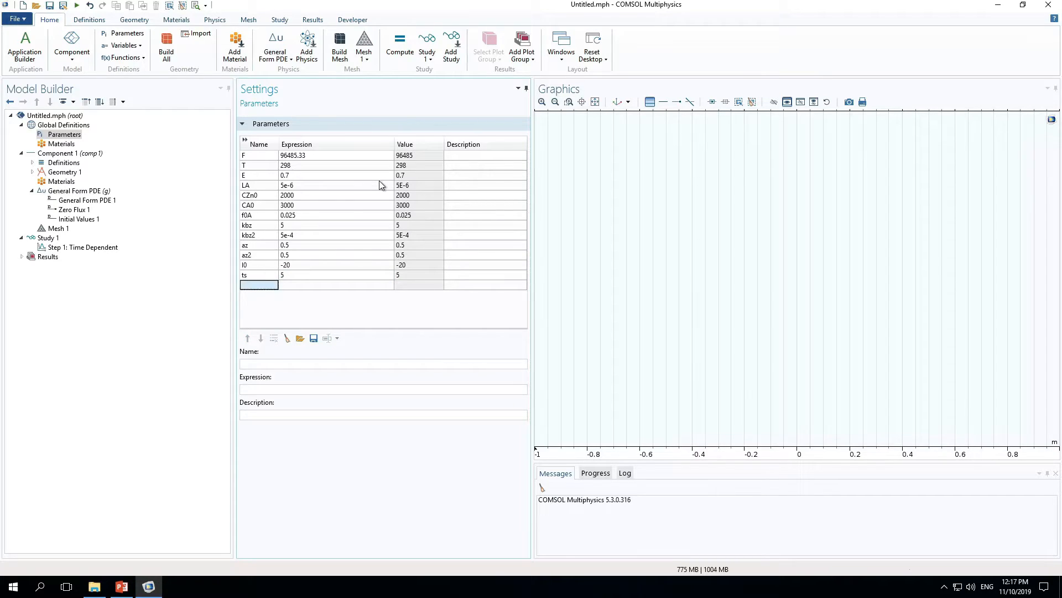
pyautogui.write('R')
pyautogui.press('Tab')
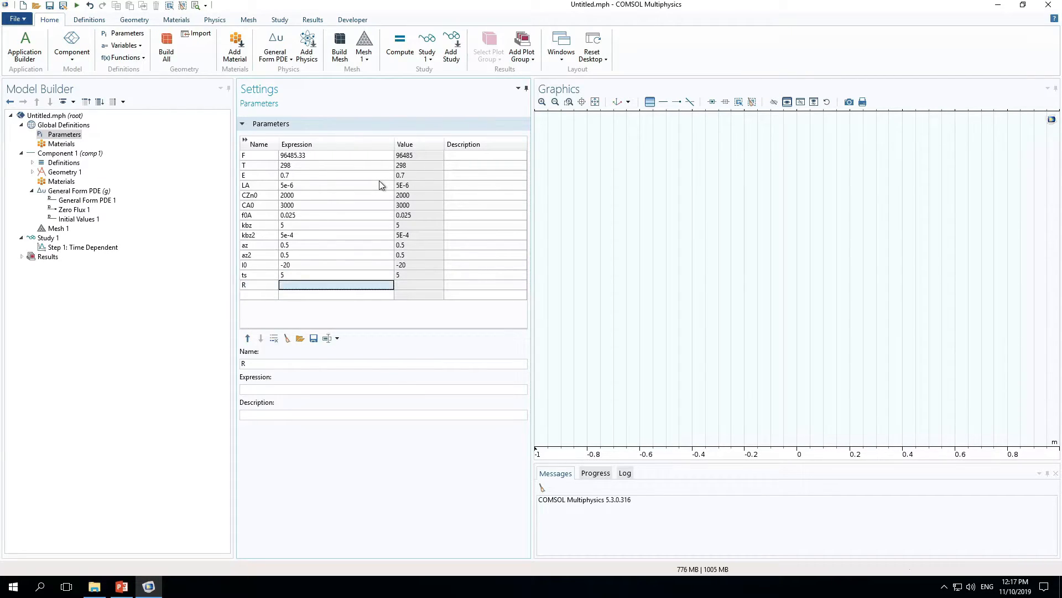
pyautogui.write('8.314')
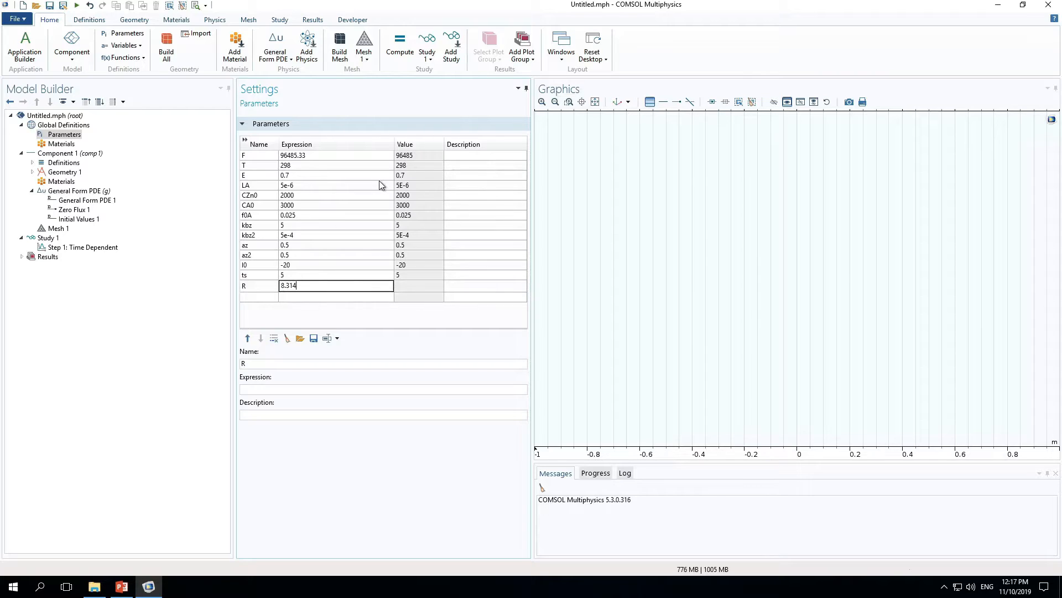
pyautogui.press('Return')
pyautogui.write('FR')
pyautogui.press('BackSpace')
pyautogui.press('BackSpace')
pyautogui.write('8.314')
pyautogui.press('Return')
# Add the global parameter FRT with the expression F/(R*T) below R.
pyautogui.press('Down')
pyautogui.press('Left')
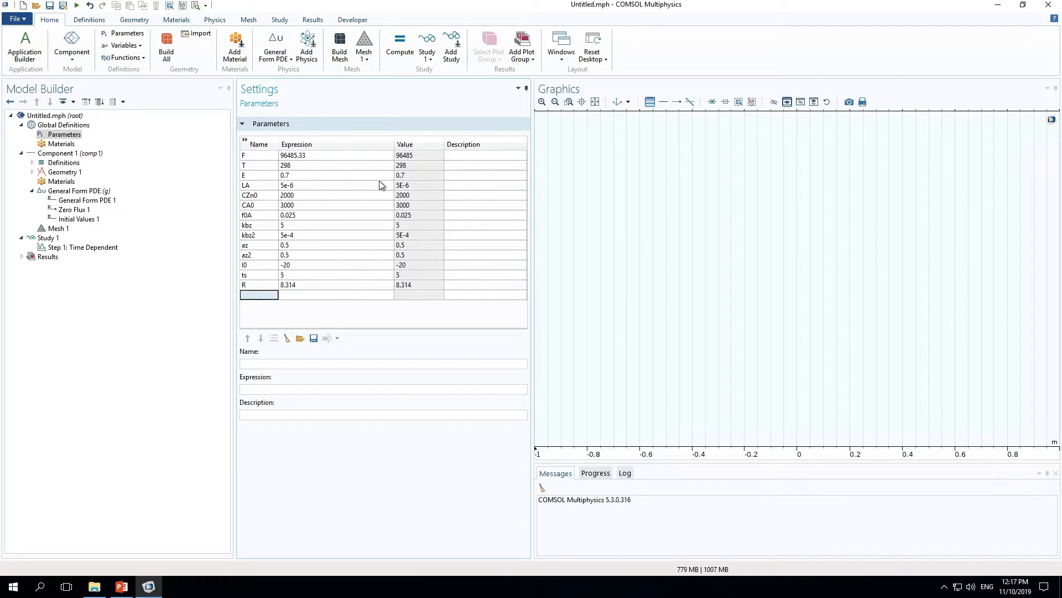
pyautogui.write('FRT')
pyautogui.press('Tab')
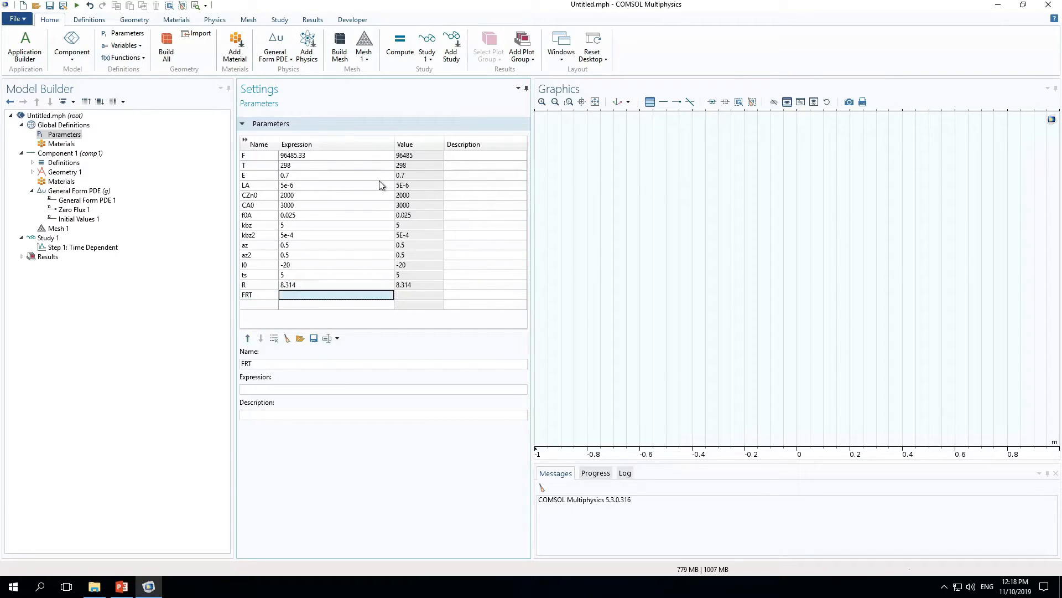
pyautogui.write('F')
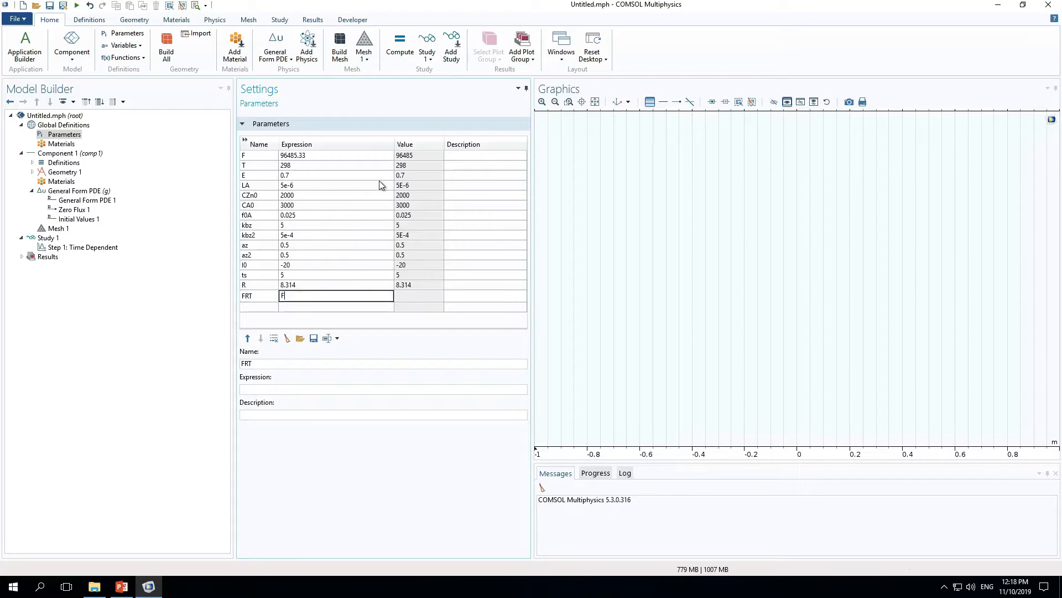
pyautogui.write('/0')
pyautogui.write('R*T')
pyautogui.press('Return')
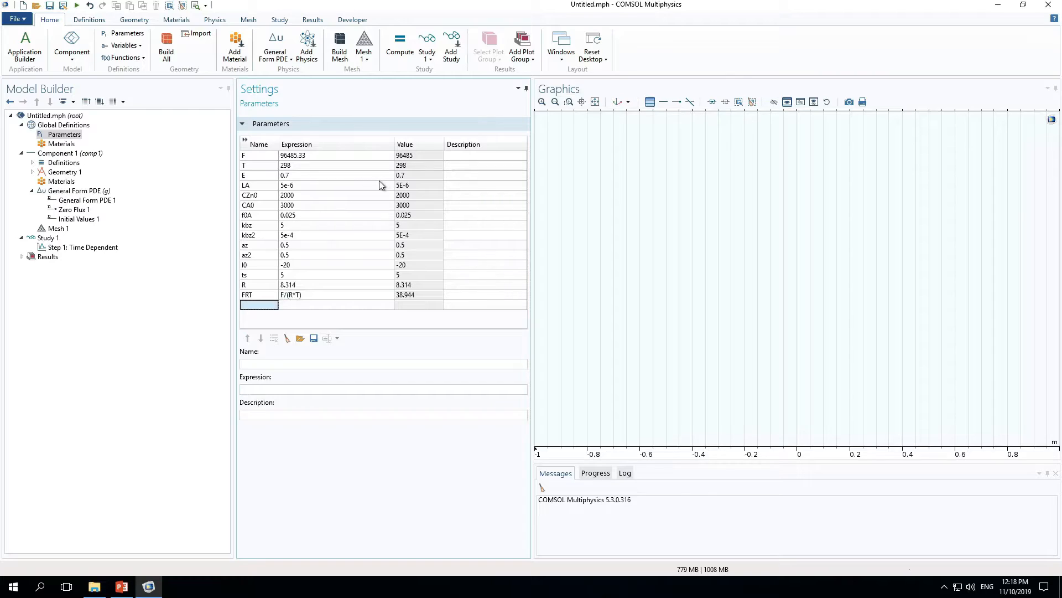
# Add the global parameter LZn with the expression 2.5e-5 below FRT.
pyautogui.write('LZn')
pyautogui.press('Tab')
pyautogui.write('2.5')
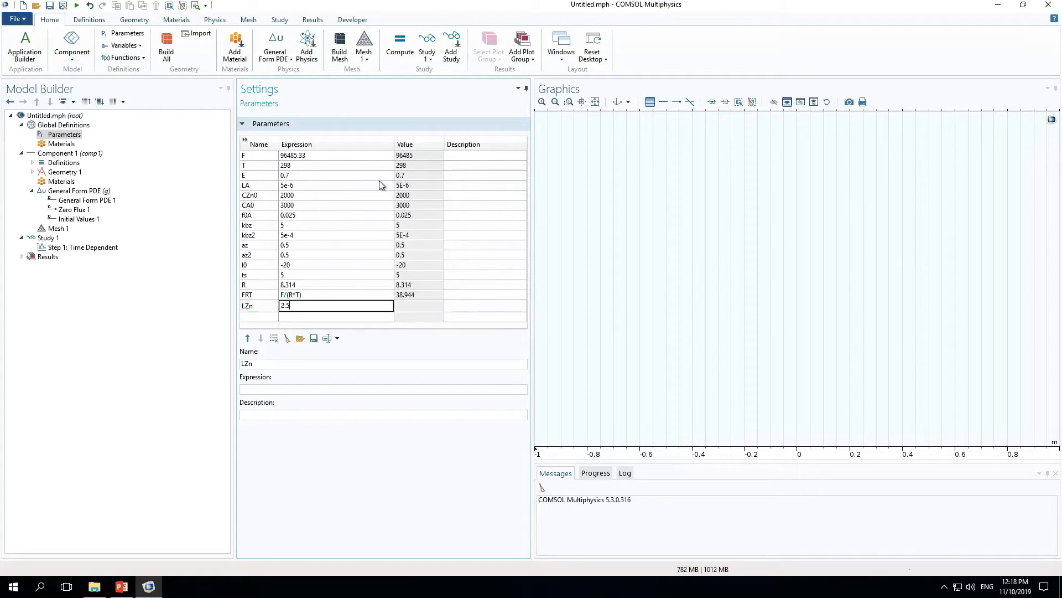
pyautogui.write('e-5')
pyautogui.press('Return')
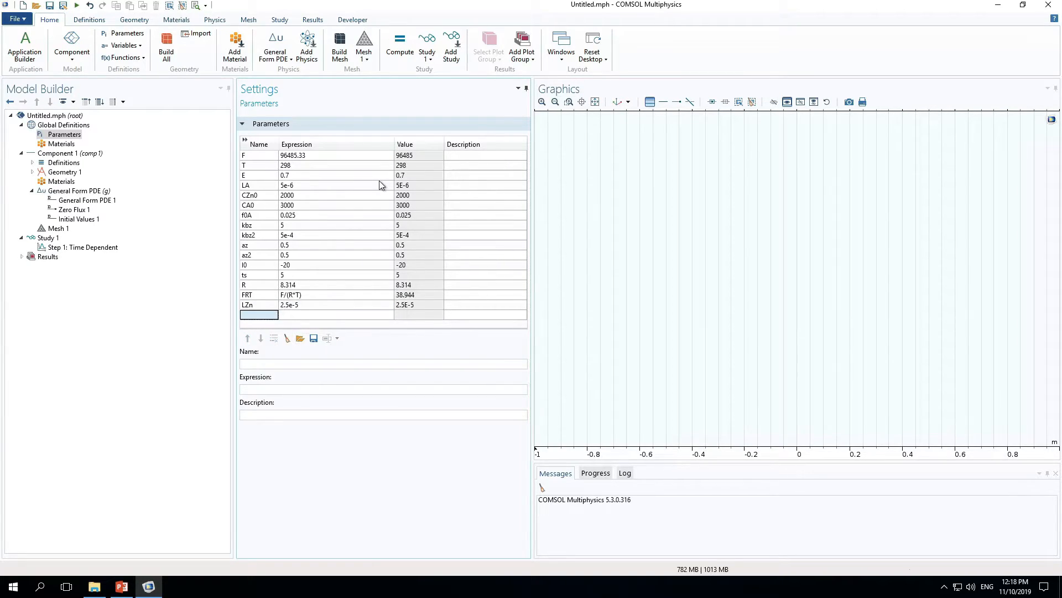
# Add the global parameter L with the expression 5e-4 below LZn.
pyautogui.write('L')
pyautogui.press('Tab')
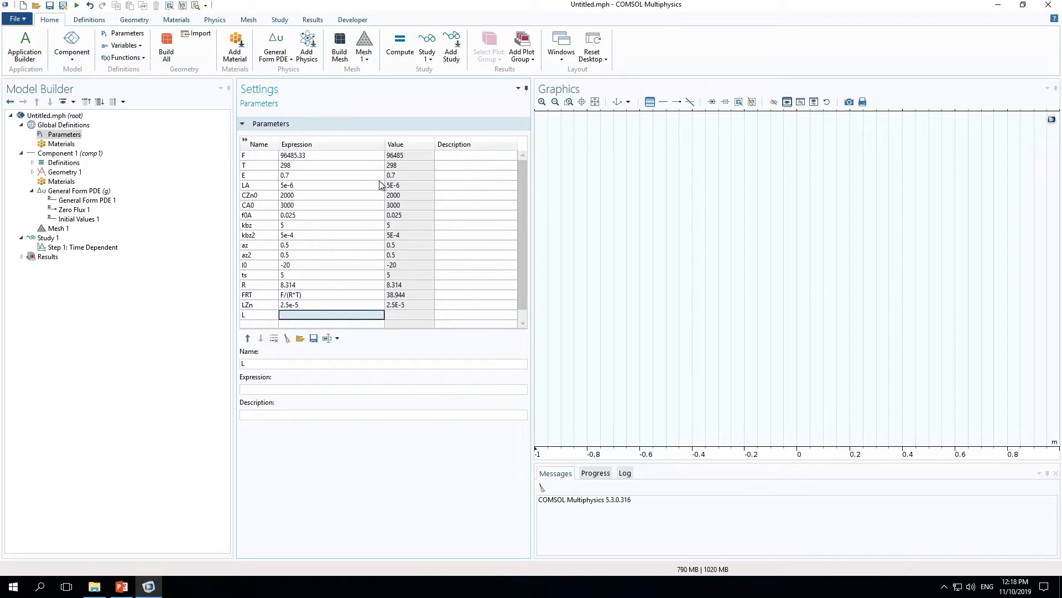
pyautogui.write('5e-4')
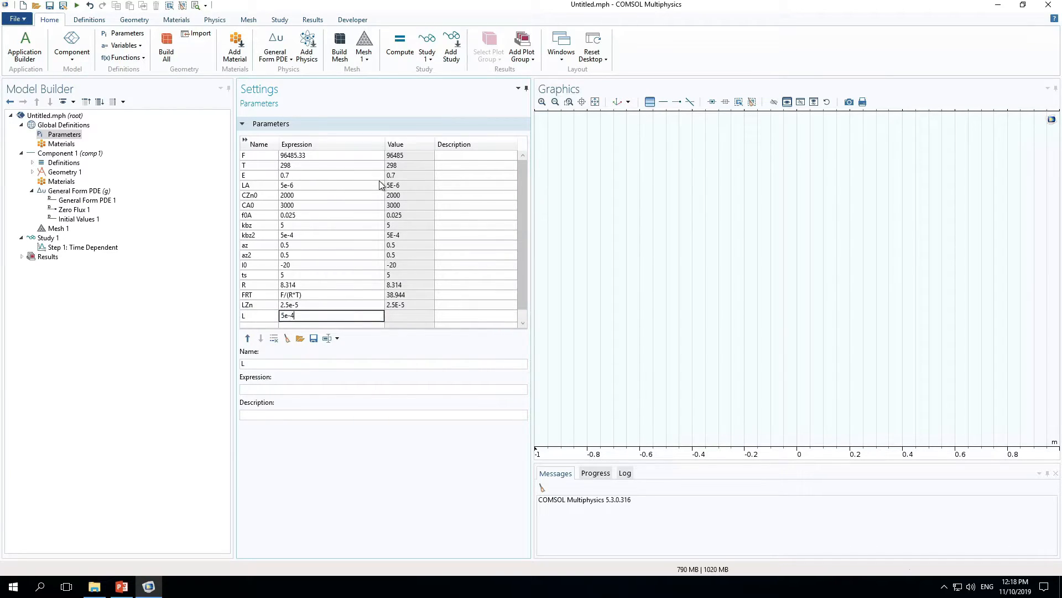
pyautogui.press('Return')
pyautogui.press('Return')
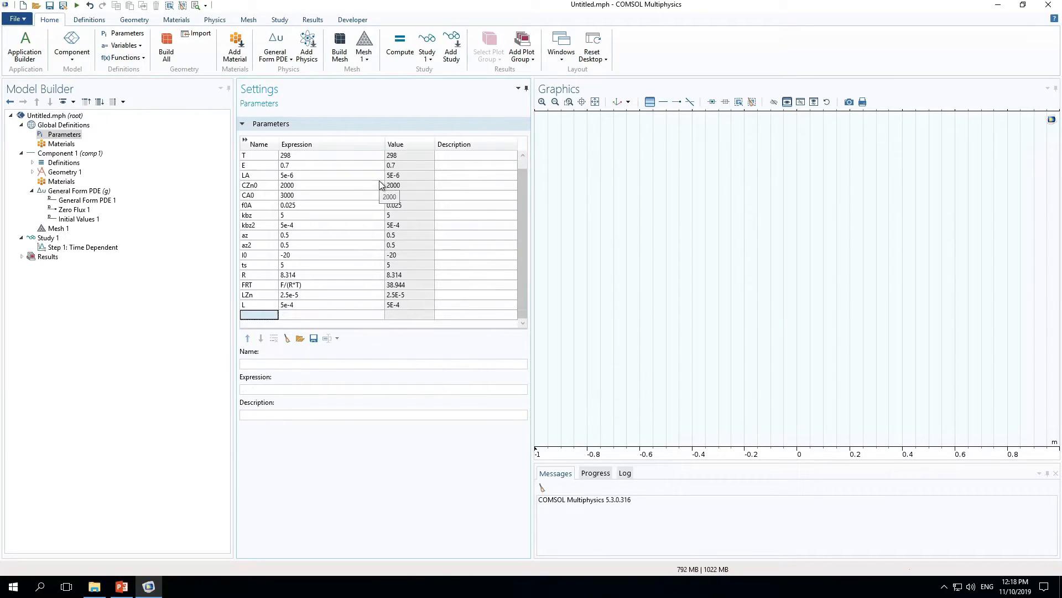
# Add the global parameter CLi0 with the expression 2000 below L.
pyautogui.write('CLi')
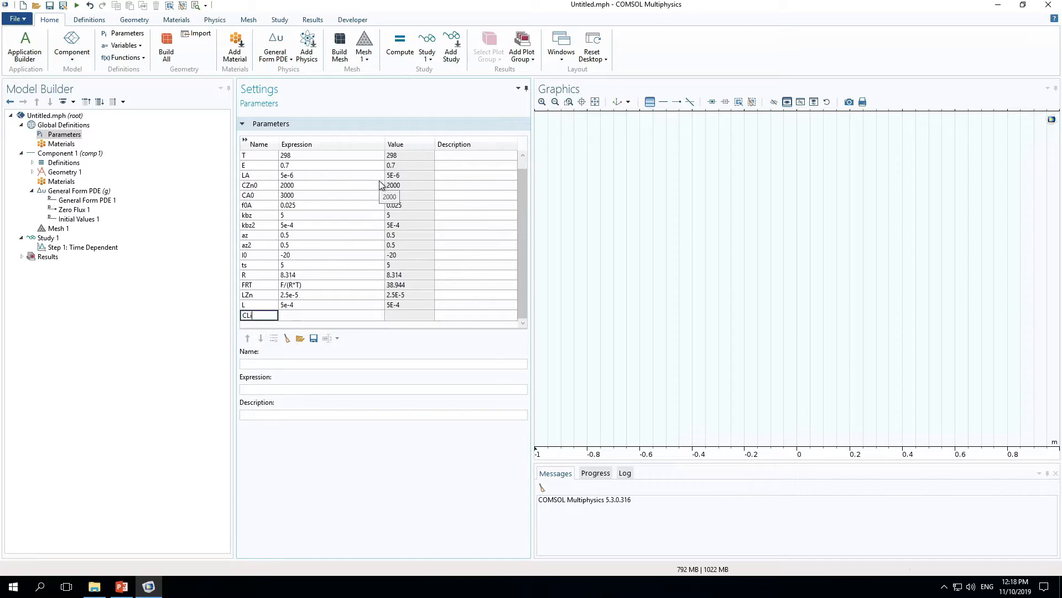
pyautogui.write('0')
pyautogui.press('Tab')
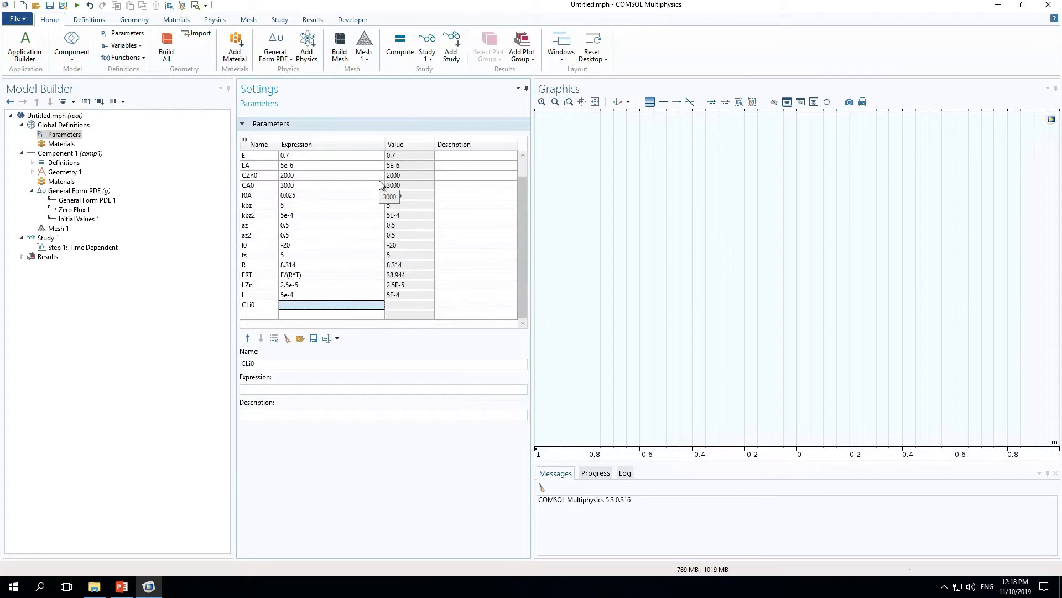
pyautogui.write('2000')
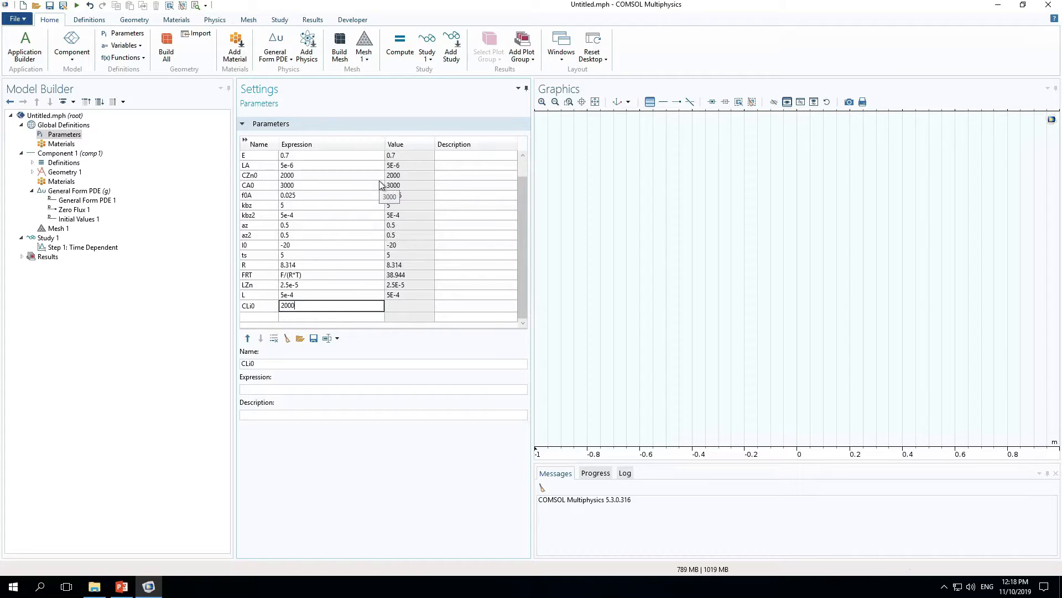
pyautogui.press('Return')
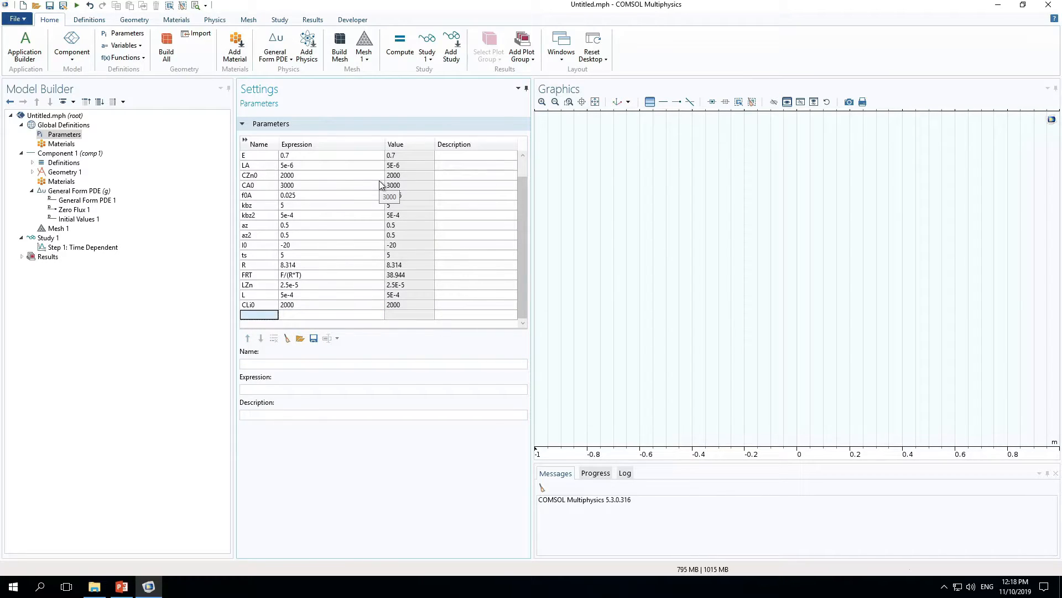
# Add the global parameter f0Zn with the expression 0.01 below CLi0.
pyautogui.write('f')
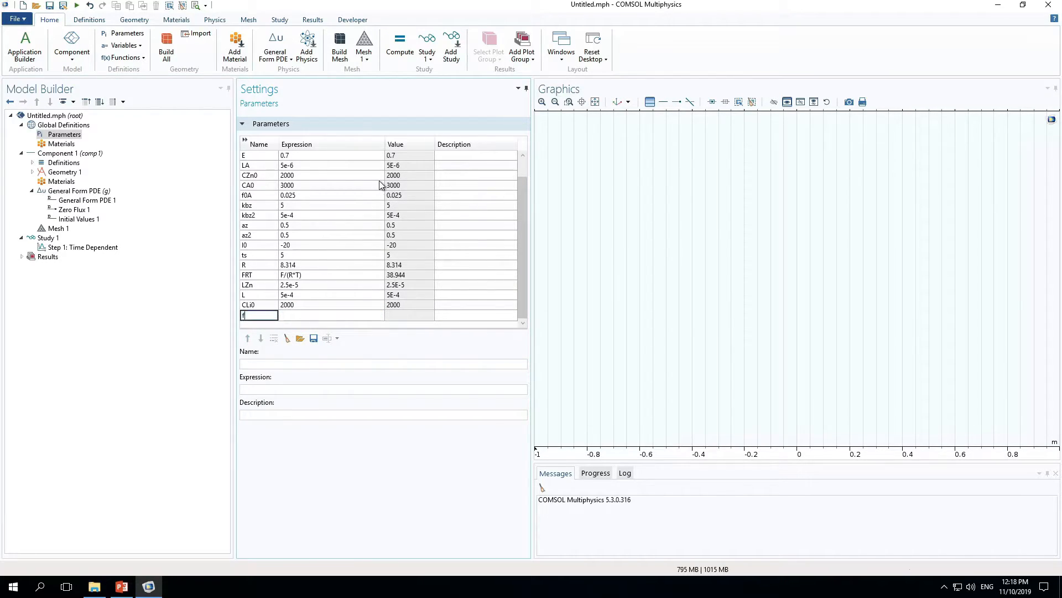
pyautogui.write('-')
pyautogui.press('BackSpace')
pyautogui.write('0Zn')
pyautogui.press('Tab')
pyautogui.write('0.0')
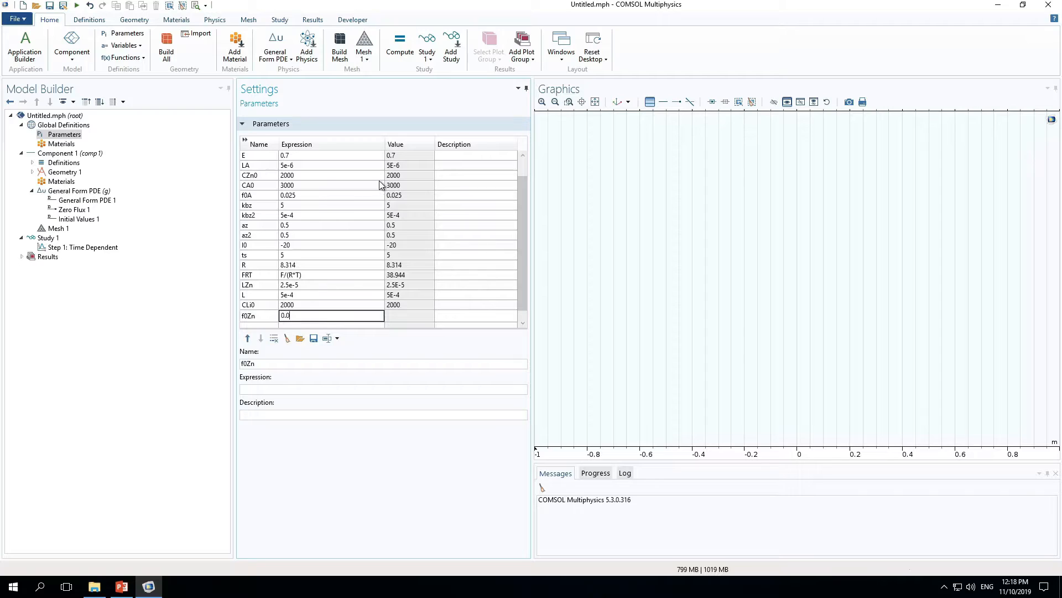
pyautogui.write('1')
pyautogui.press('Return')
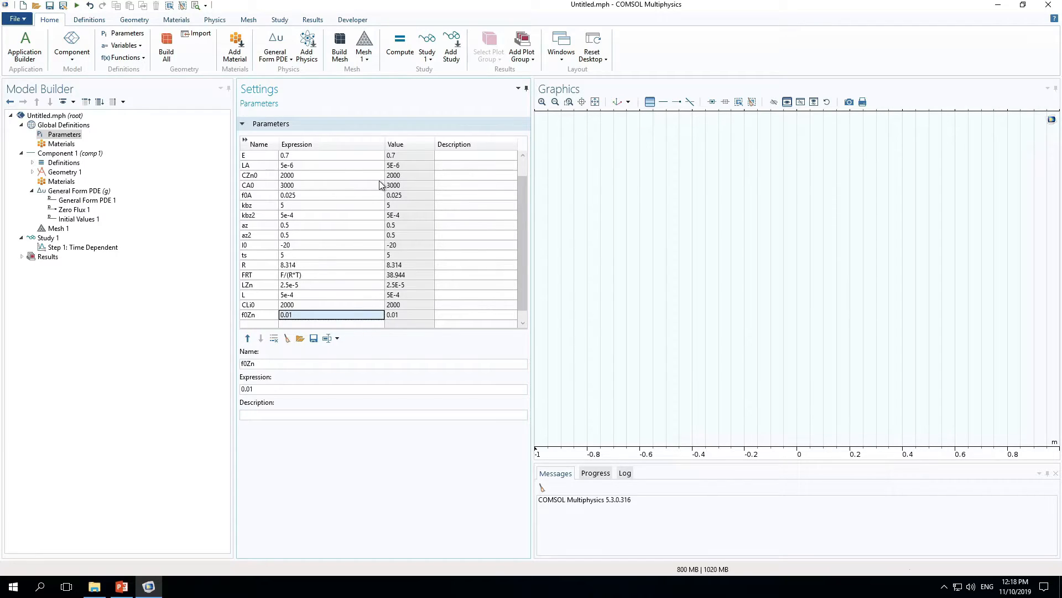
pyautogui.press('Down')
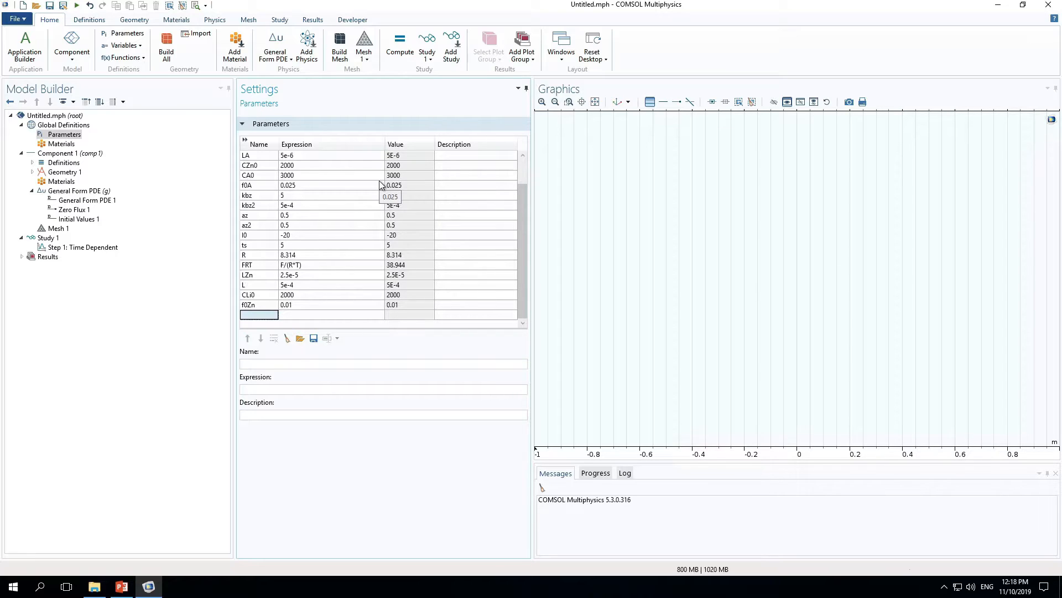
# Add the global parameter D with the expression 1e-9 below f0Zn.
pyautogui.write('D')
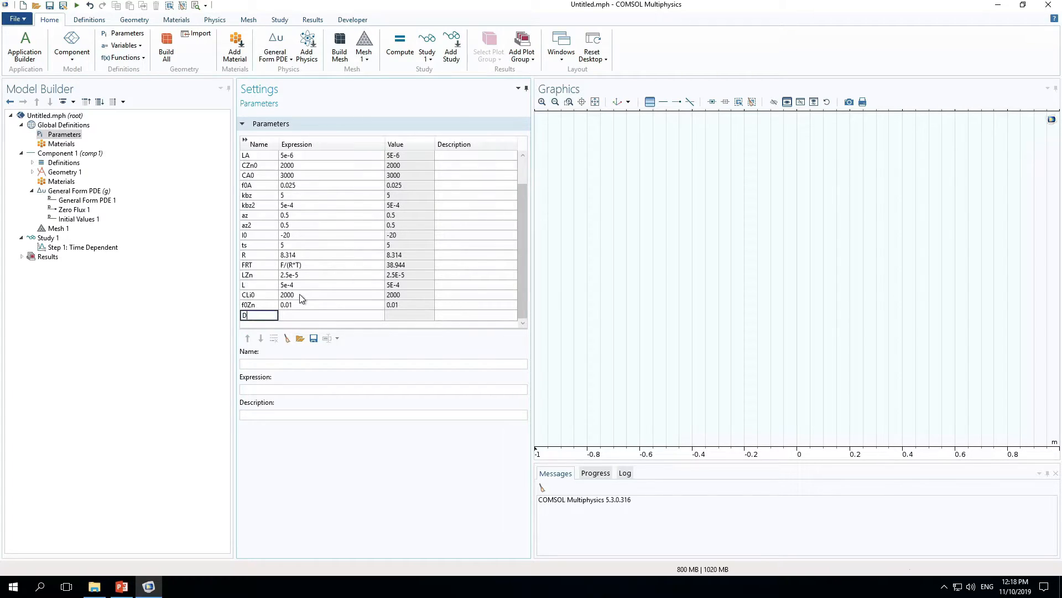
pyautogui.press('Tab')
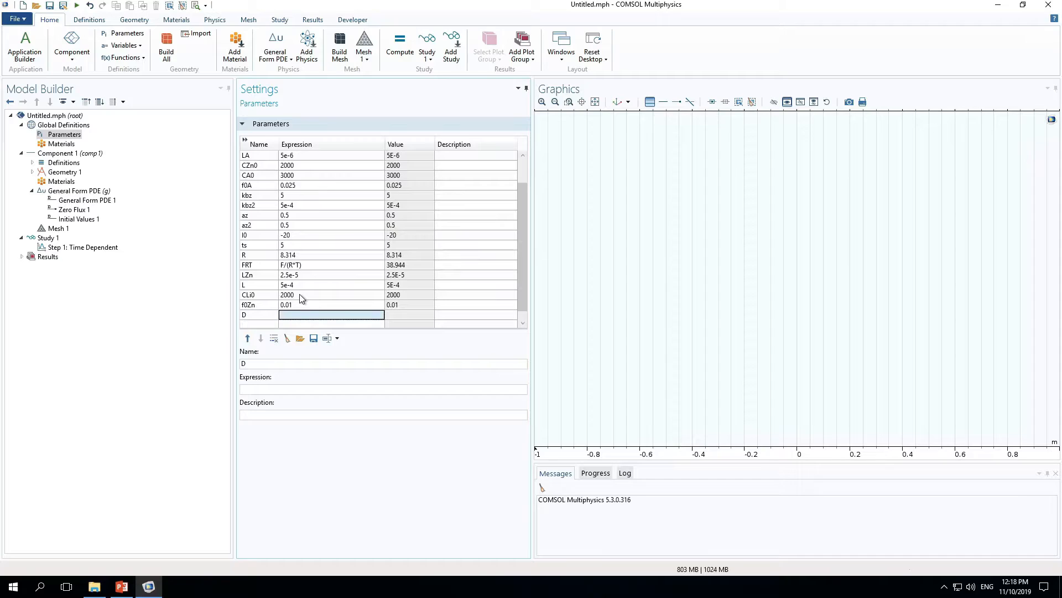
pyautogui.write('1')
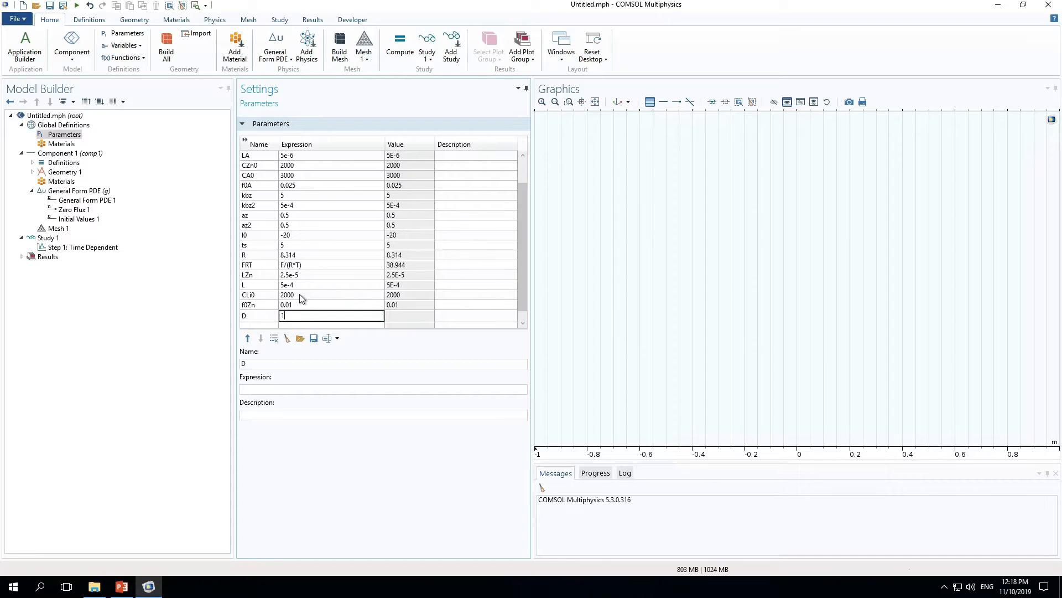
pyautogui.write('e-9')
pyautogui.press('Return')
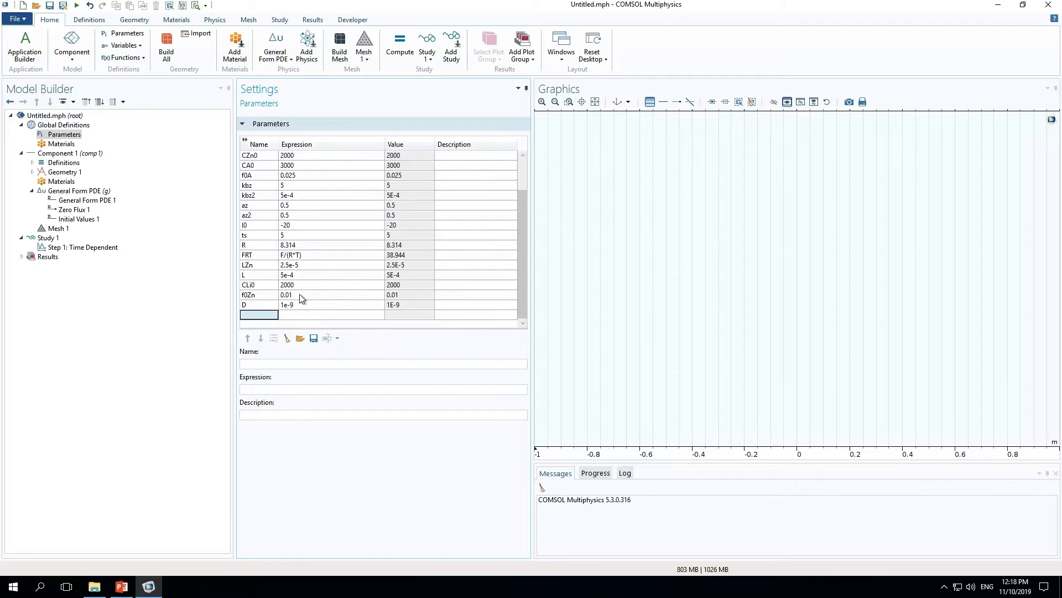
# Add the global parameter kfz with the expression 5.1813e-2 below D.
pyautogui.write('kfz')
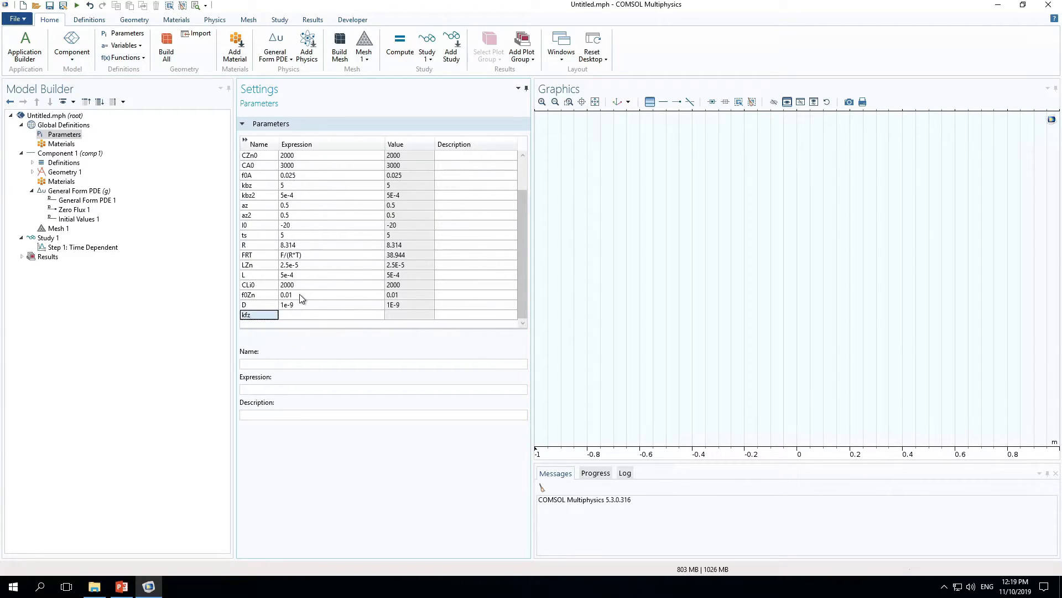
pyautogui.press('Tab')
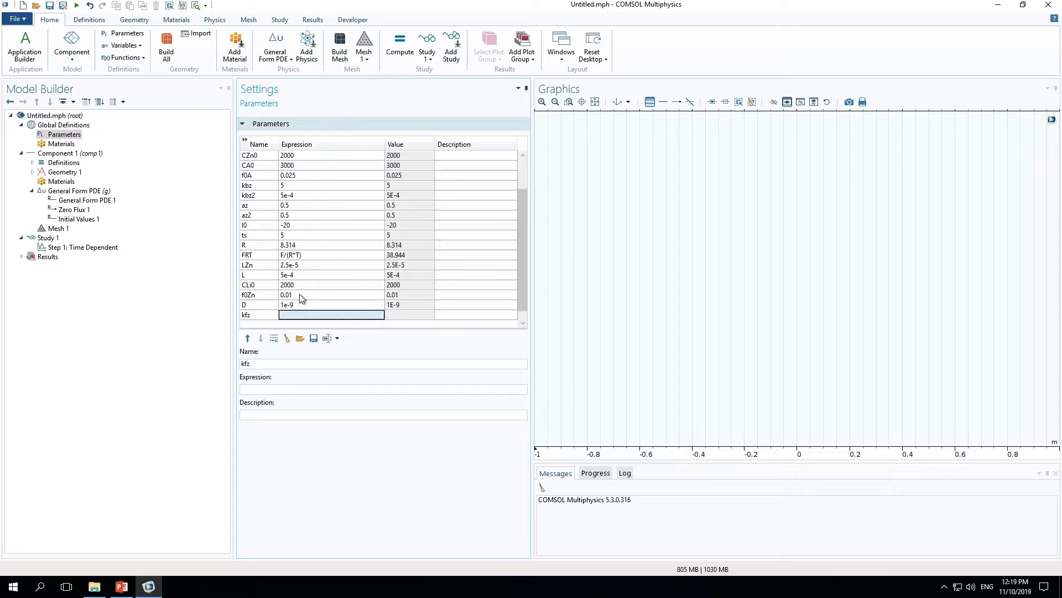
pyautogui.write('5.')
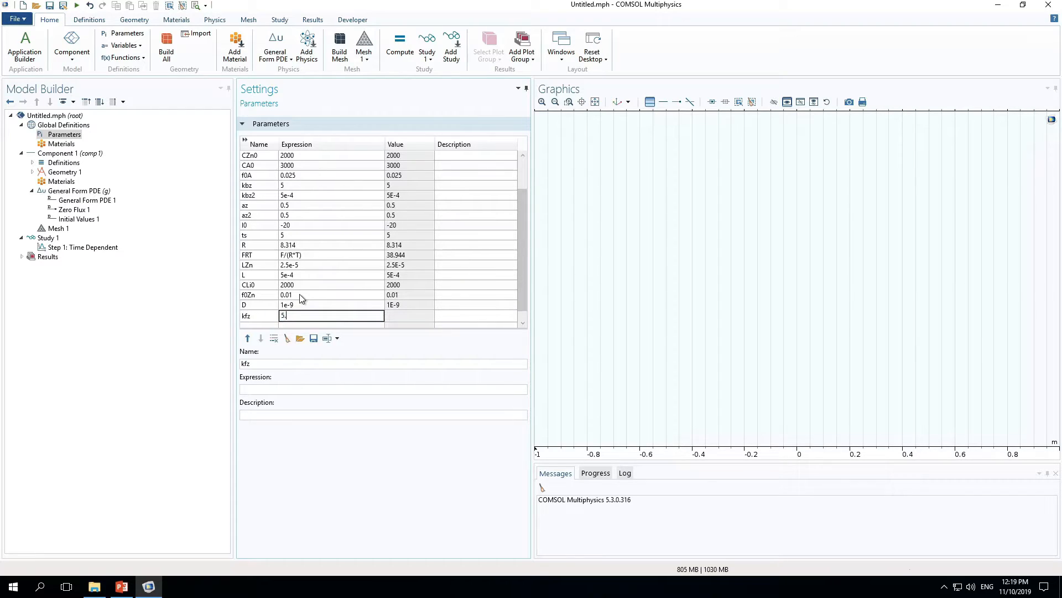
pyautogui.write('1813e-2')
pyautogui.press('Return')
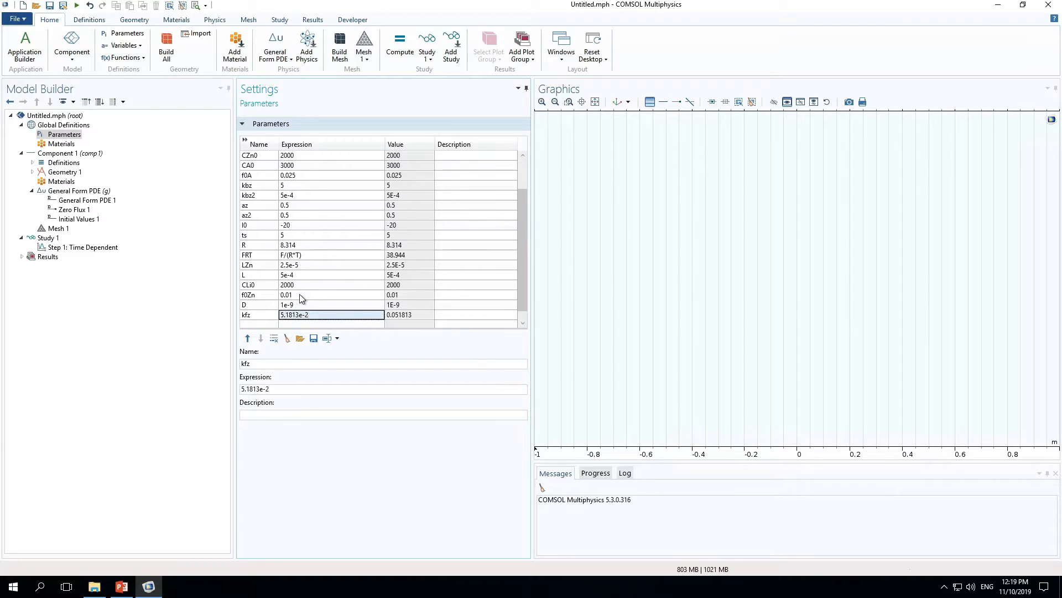
pyautogui.press('Down')
pyautogui.press('Left')
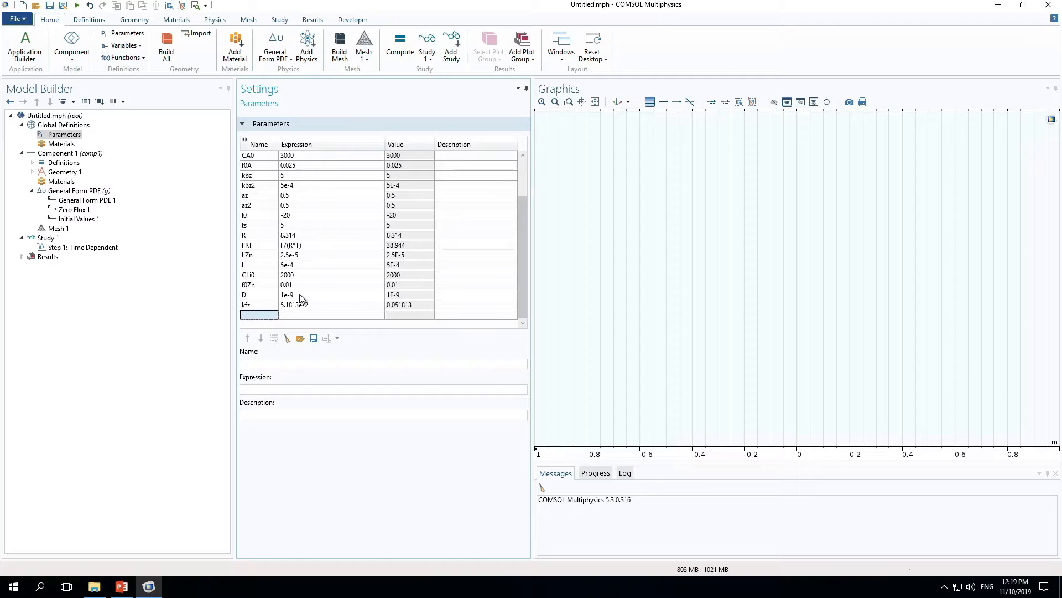
# Add the global parameter kfz2 with the expression 96.5 below kfz.
pyautogui.write('kfz2')
pyautogui.press('Tab')
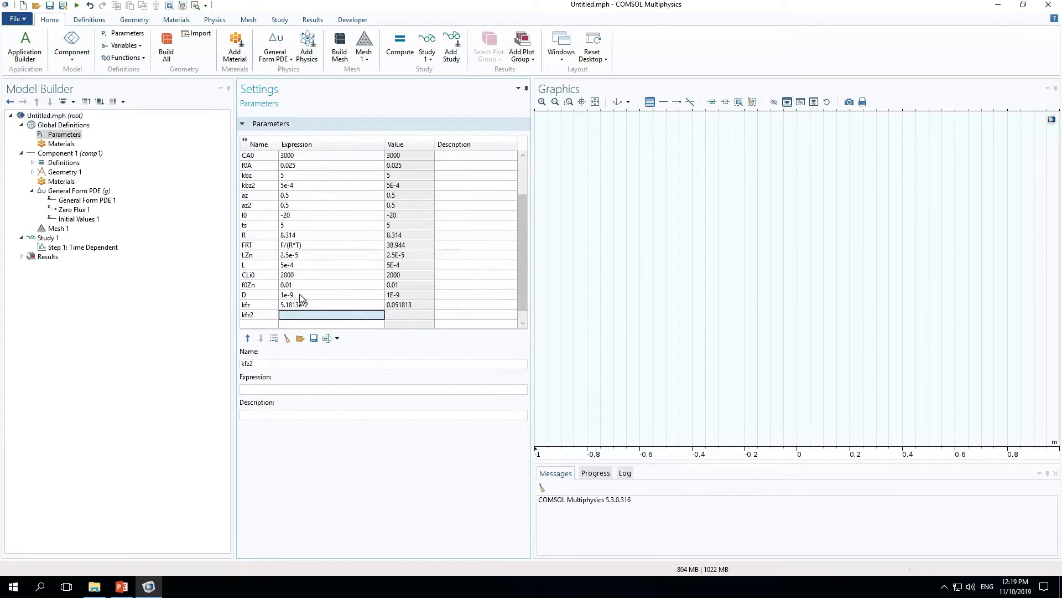
pyautogui.write('96.5')
pyautogui.press('Return')
pyautogui.press('Down')
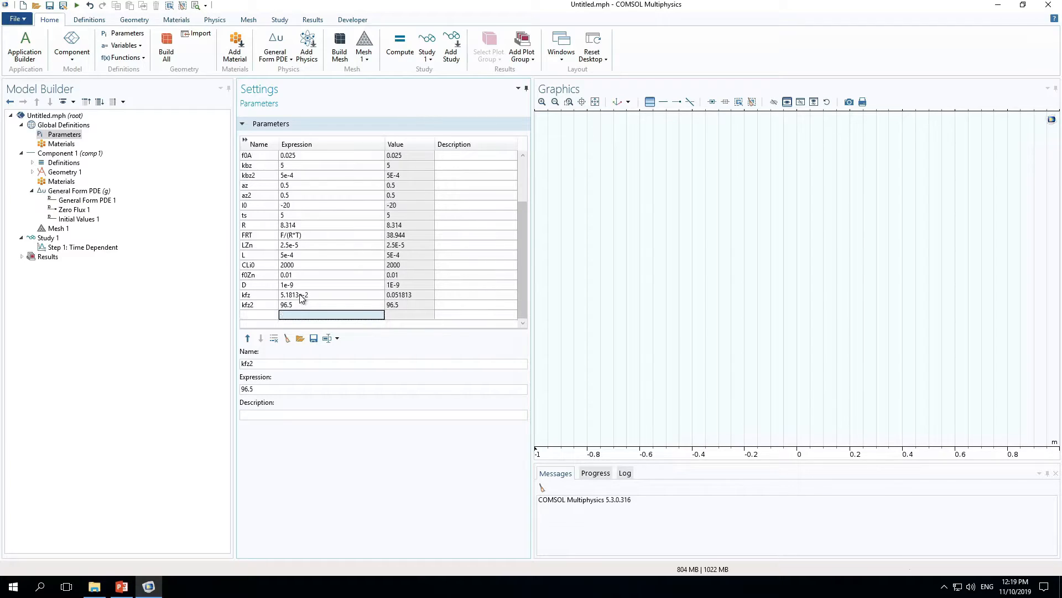
pyautogui.press('Left')
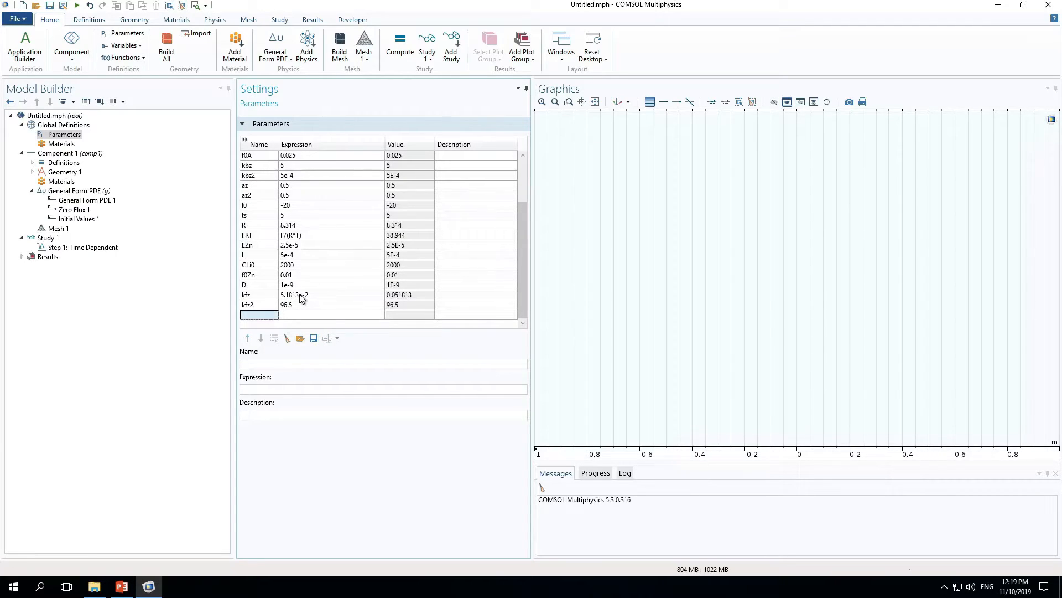
# Add the global parameter bz with the expression 0.5 below kfz2.
pyautogui.write('bz')
pyautogui.press('Tab')
pyautogui.write('0.5')
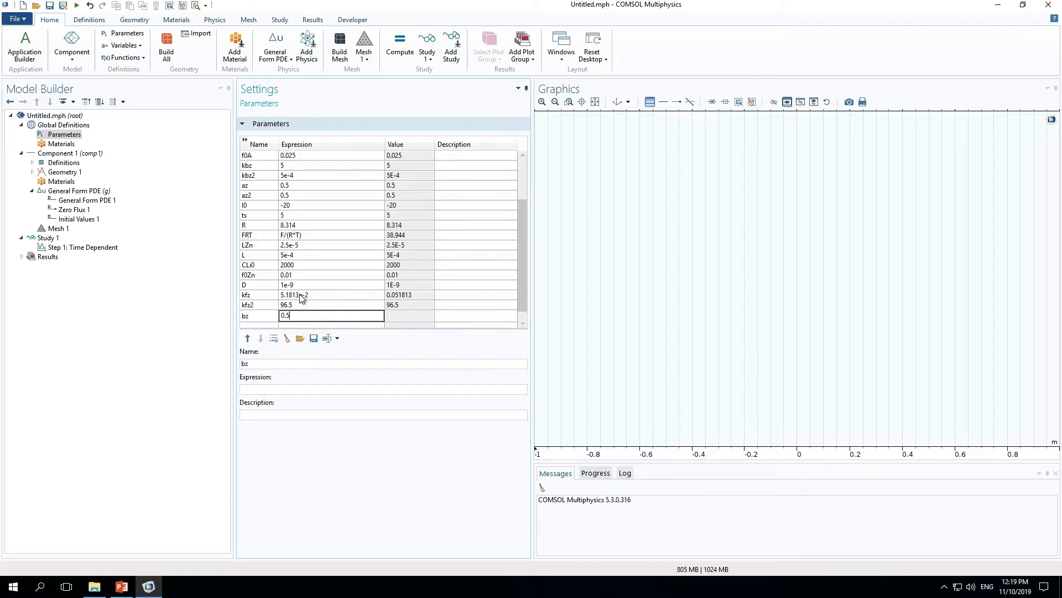
pyautogui.press('Return')
pyautogui.write('b')
pyautogui.press('BackSpace')
pyautogui.write('0.5')
pyautogui.press('Return')
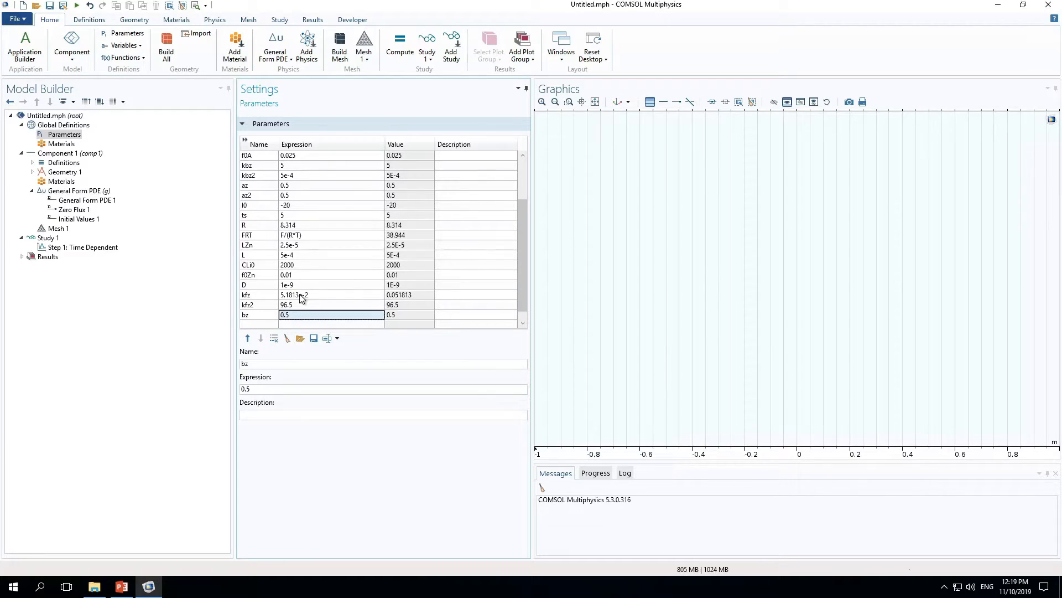
pyautogui.press('Tab')
pyautogui.press('Tab')
# Add the global parameter bz2 with the expression 0.5 below bz.
pyautogui.write('b')
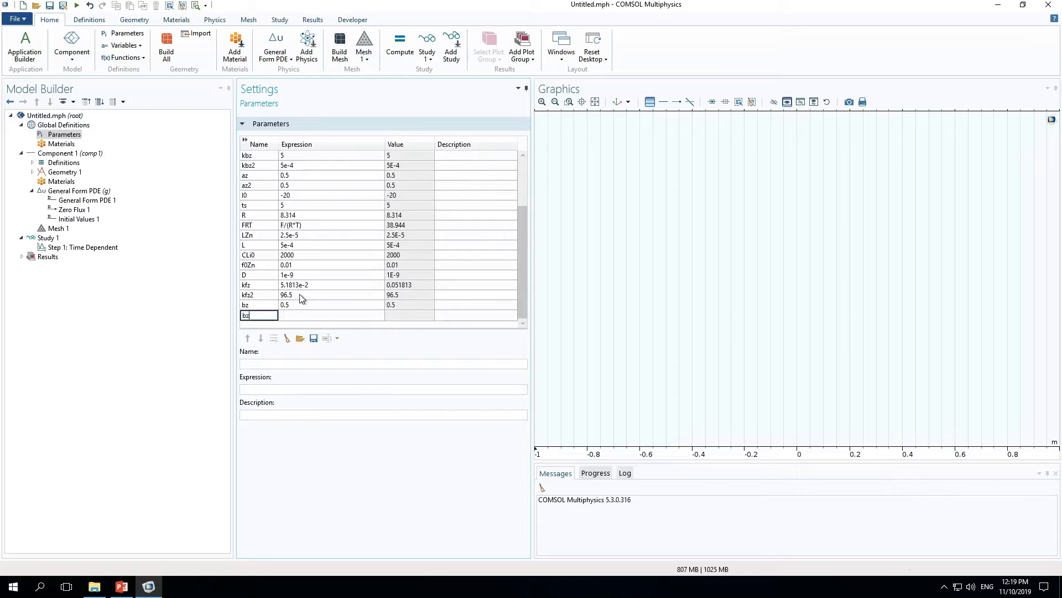
pyautogui.write('z2')
pyautogui.press('Tab')
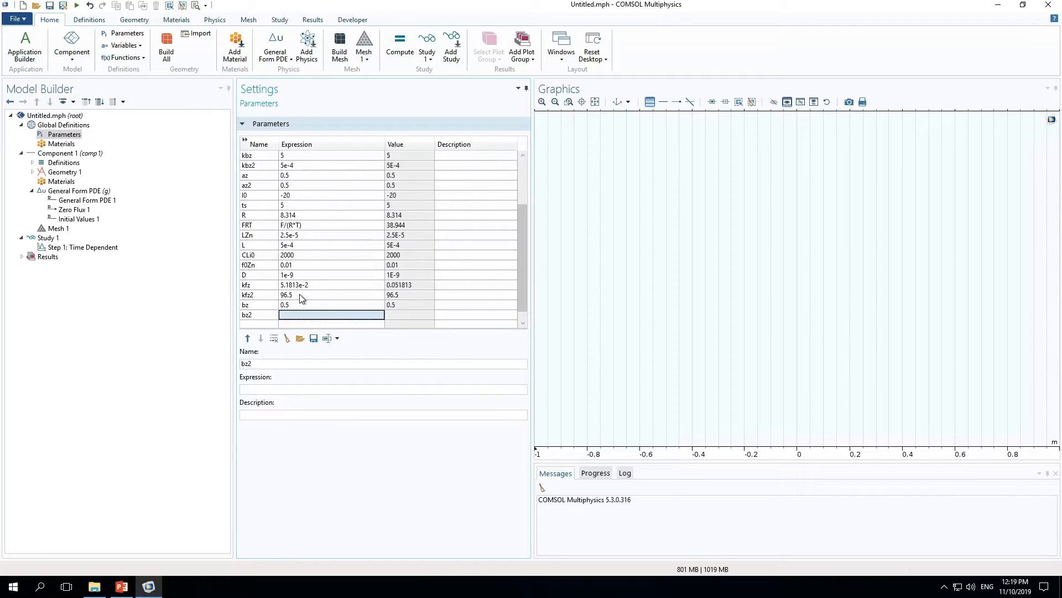
pyautogui.write('0.5')
pyautogui.press('Tab')
pyautogui.press('Tab')
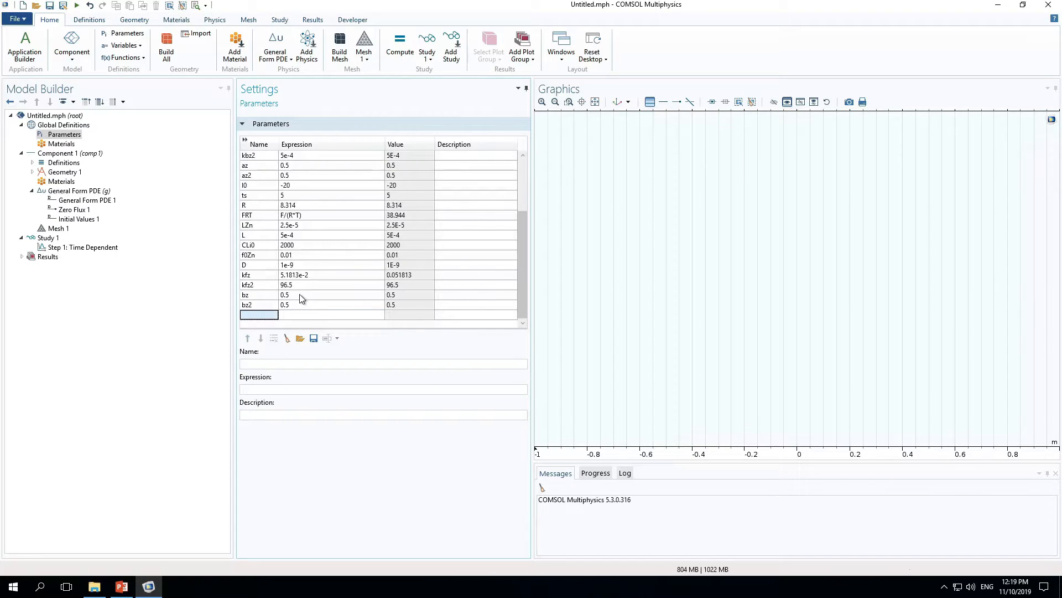
# Add the global parameter t1 with the expression 500 below bz2.
pyautogui.write('t1')
pyautogui.press('Tab')
pyautogui.write('500')
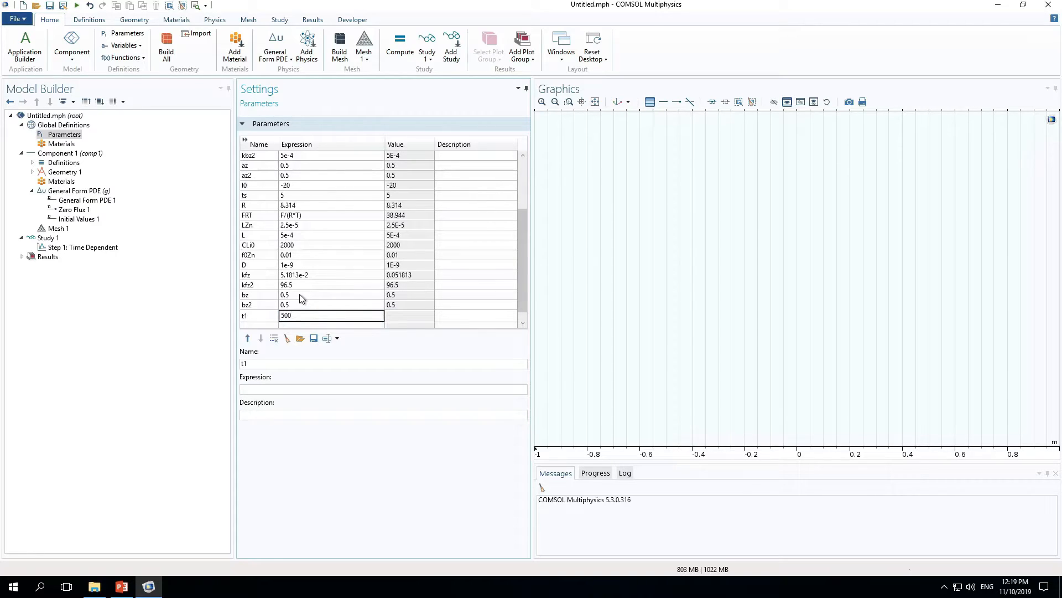
pyautogui.press('Return')
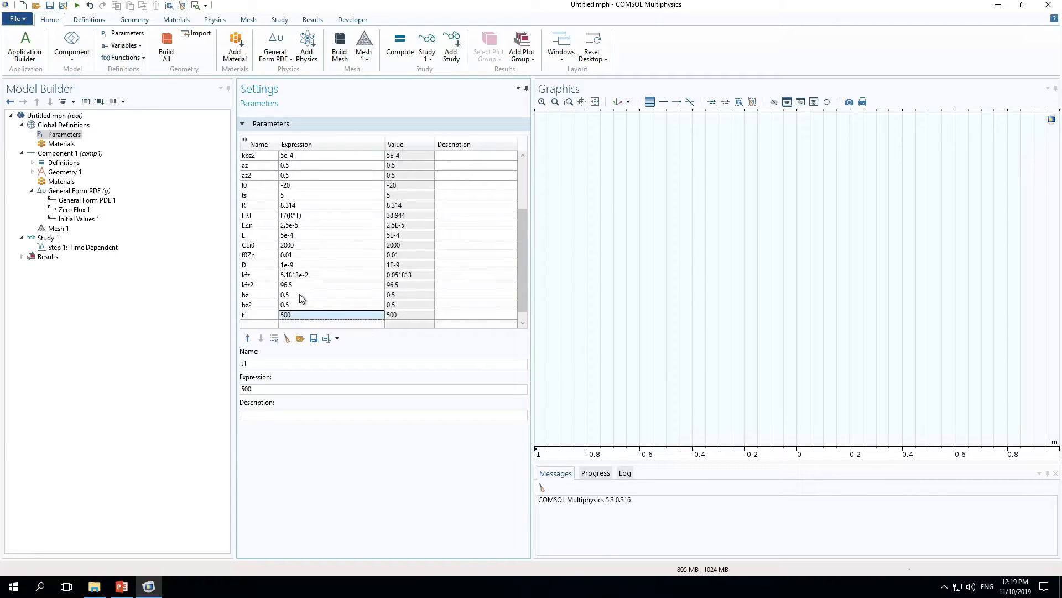
pyautogui.press('Down')
pyautogui.press('Left')
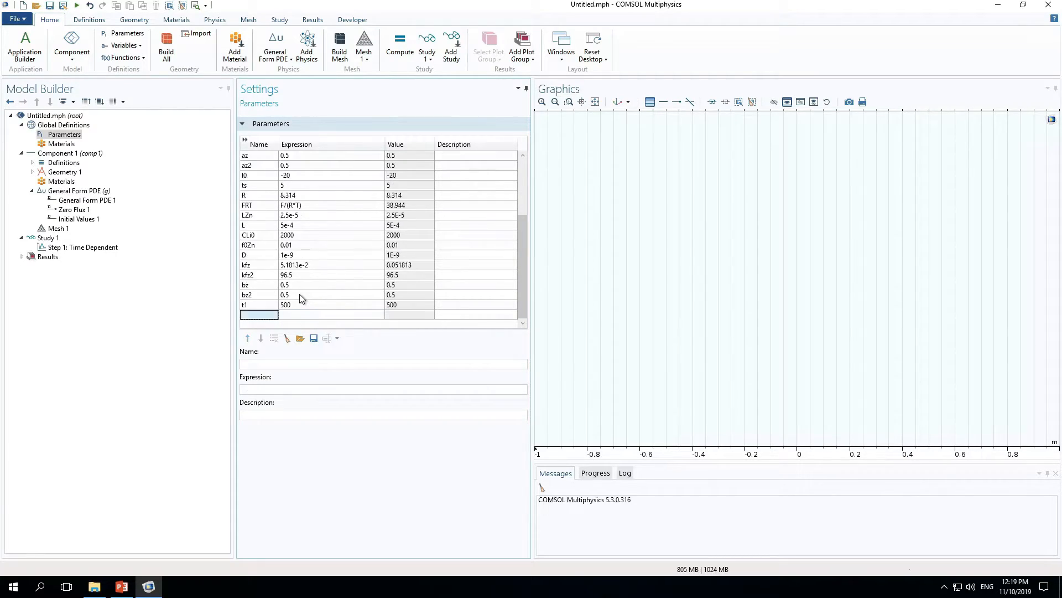
# Add the global parameter Tend with the expression 5000 below t1.
pyautogui.write('Tende')
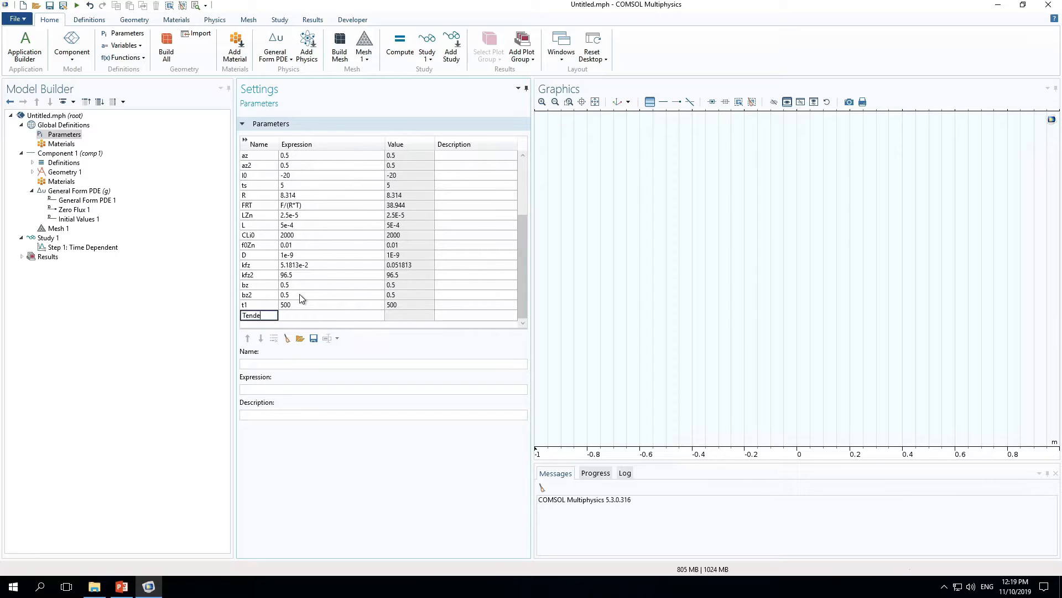
pyautogui.press('BackSpace')
pyautogui.press('Tab')
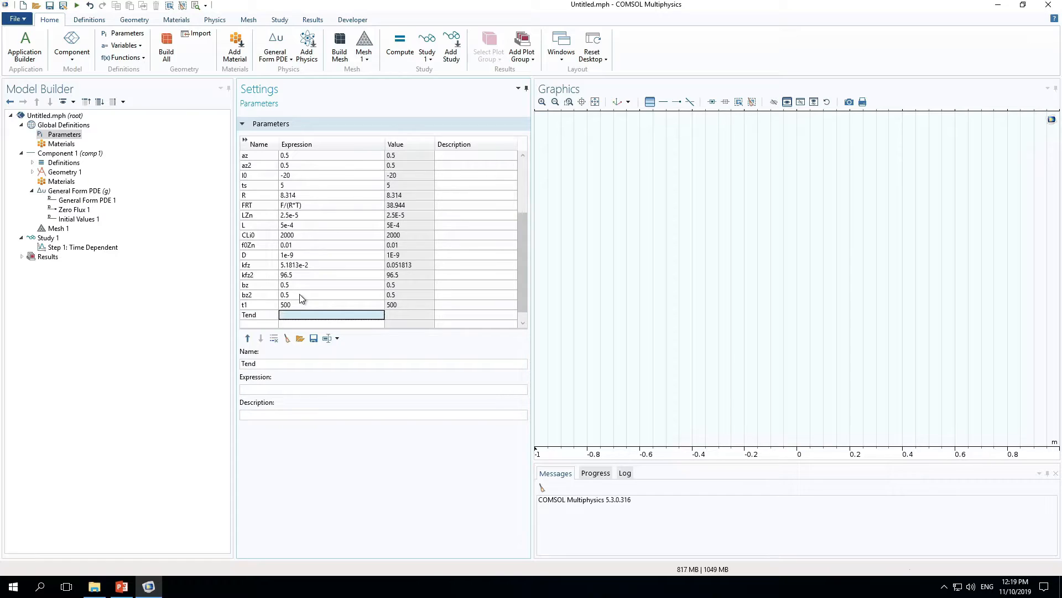
pyautogui.write('5000')
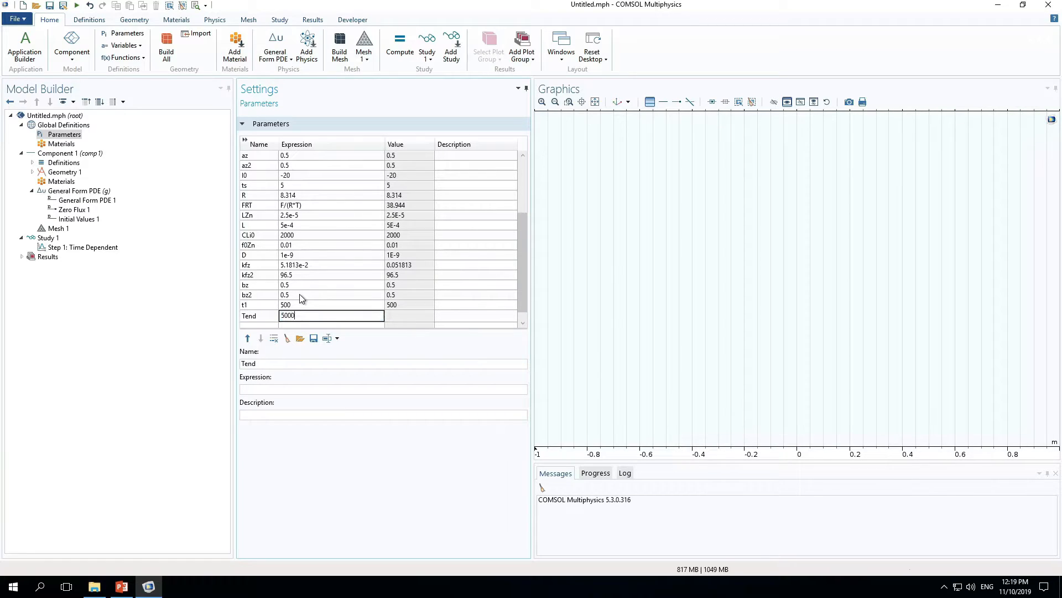
pyautogui.press('Return')
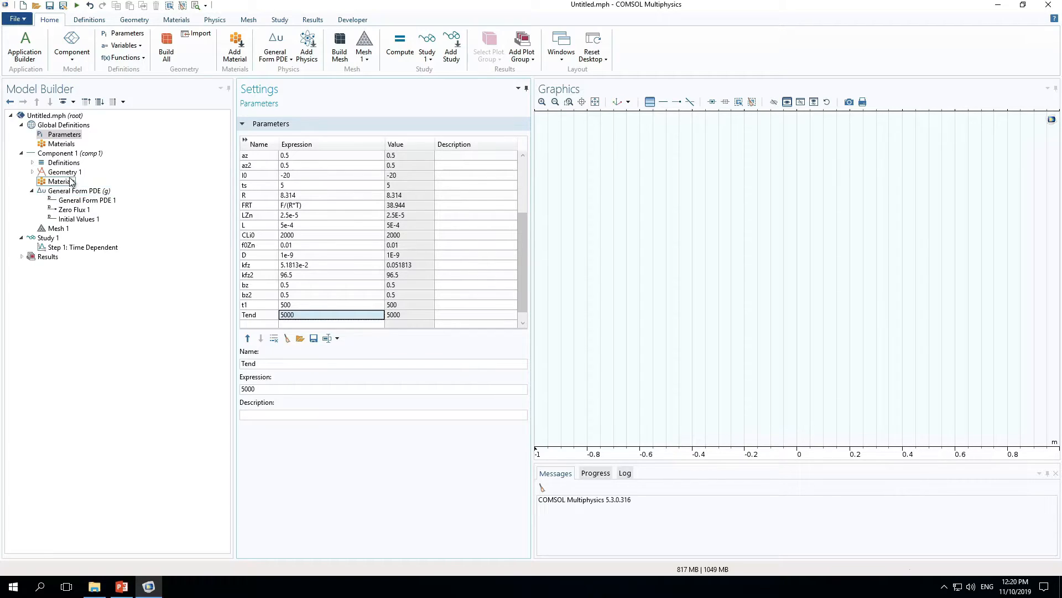
# Add a piecewise function under Global Definitions and set its function name to Iapp.
pyautogui.click(64, 126)
pyautogui.rightClick(65, 127)
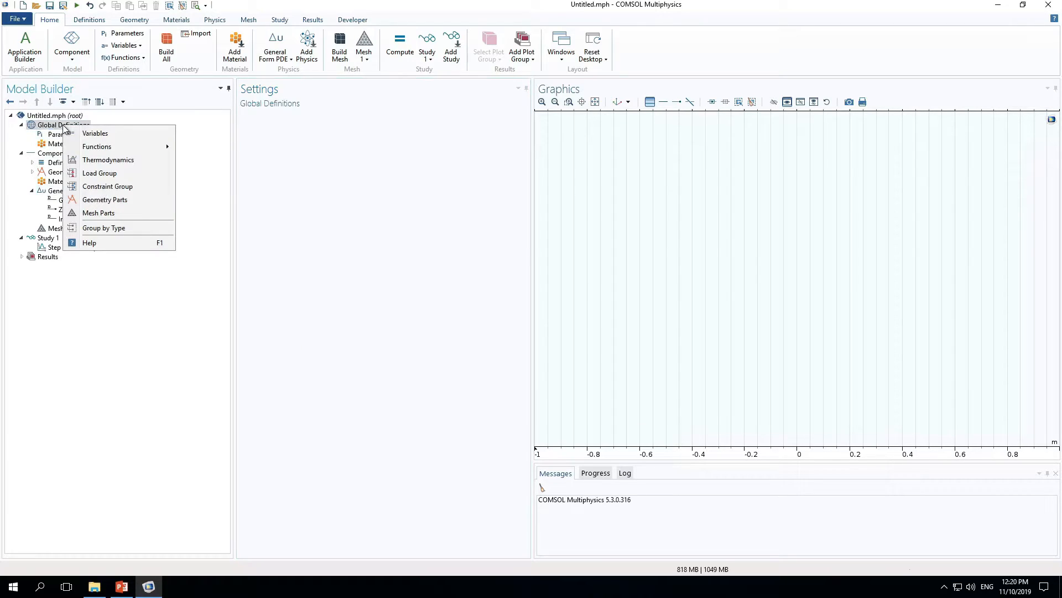
pyautogui.moveTo(78, 148)
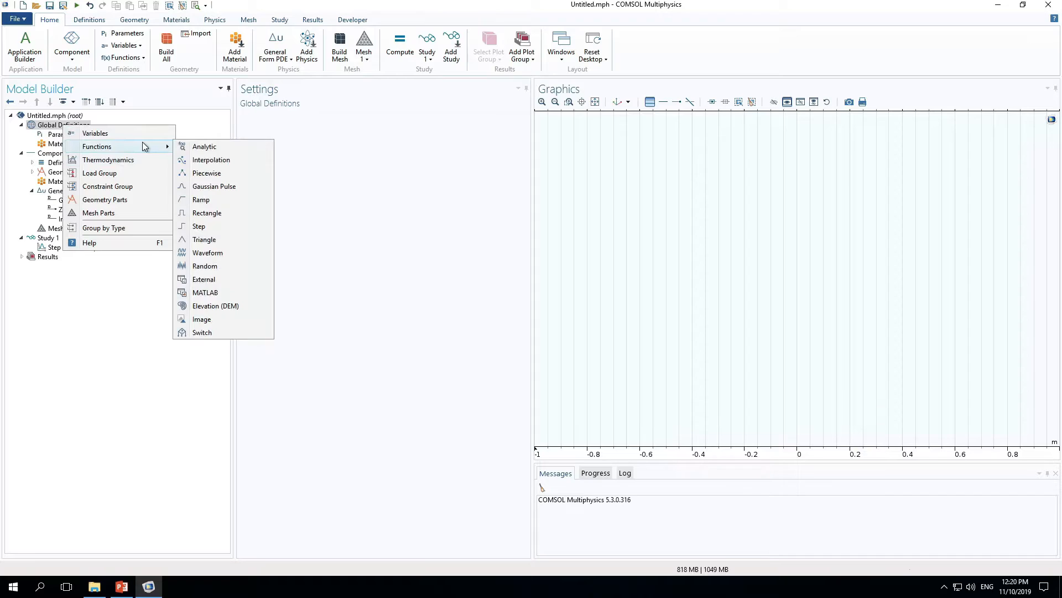
pyautogui.click(215, 173)
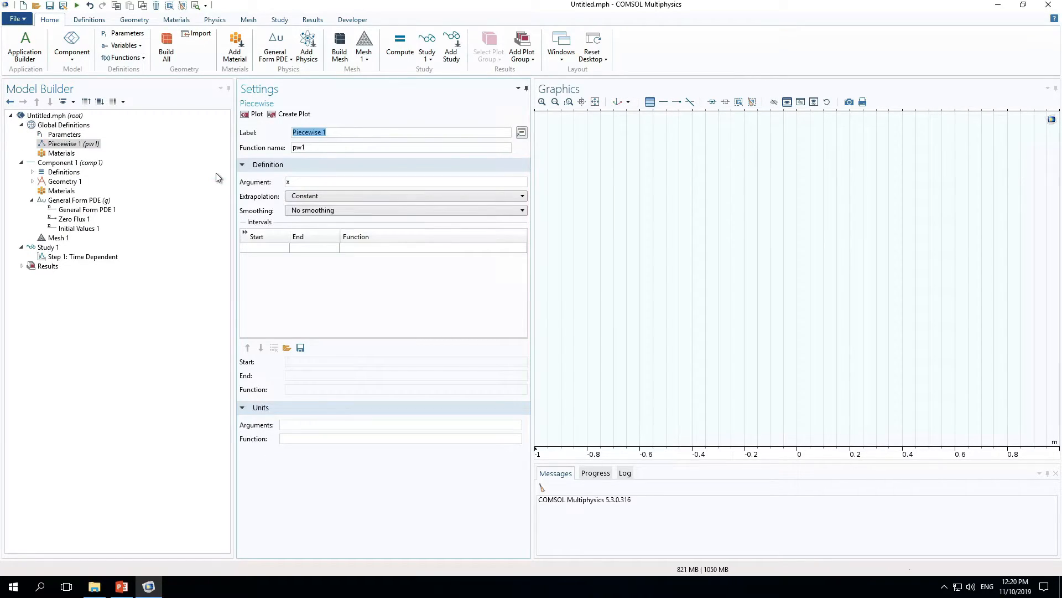
pyautogui.click(325, 149)
pyautogui.moveTo(325, 148); pyautogui.dragTo(279, 154)
pyautogui.write('lapp')
# Define the first interval of the Iapp piecewise function from 0 to t1 with the function I0*x/t1.
pyautogui.click(276, 164)
pyautogui.click(276, 164)
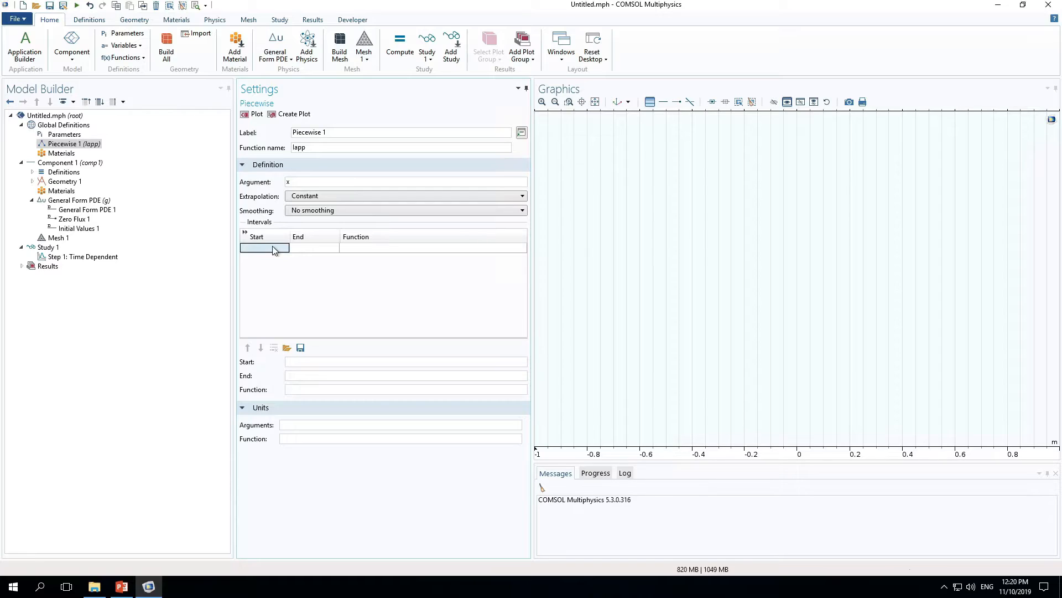
pyautogui.write('0')
pyautogui.click(311, 248)
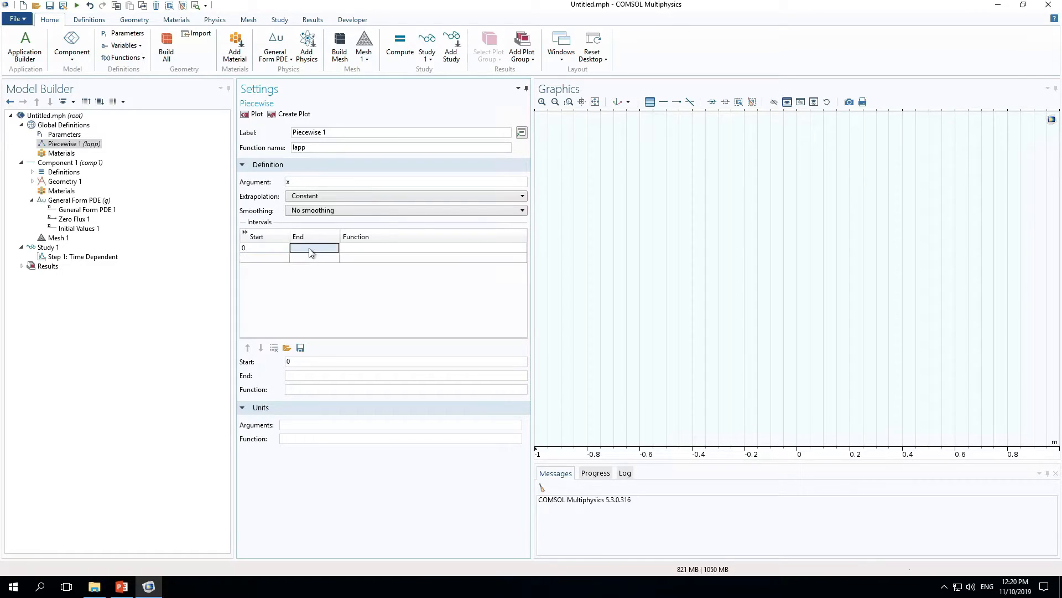
pyautogui.write('t1')
pyautogui.click(359, 248)
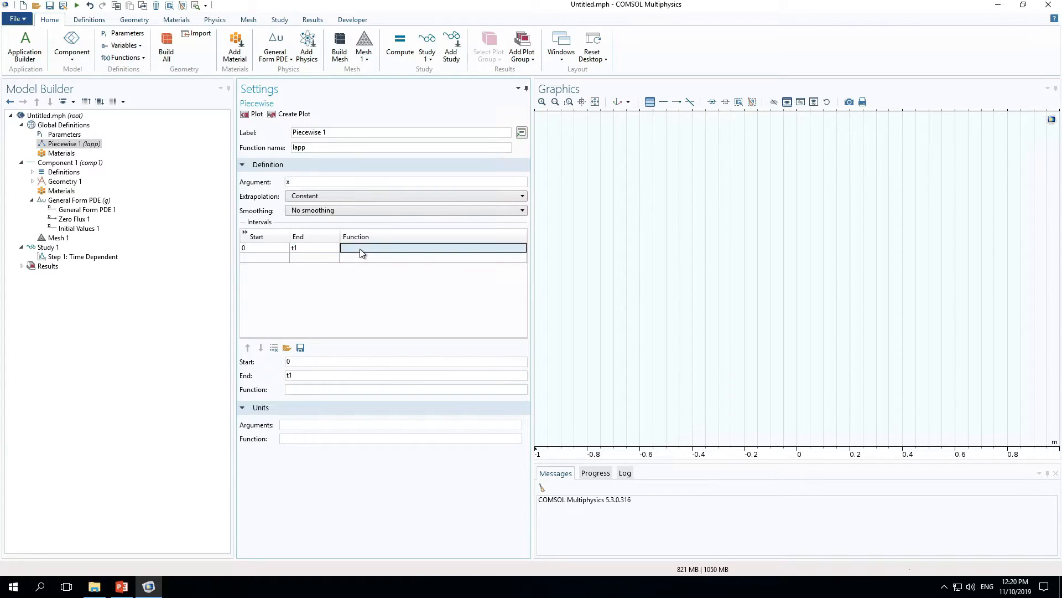
pyautogui.write('I0*x')
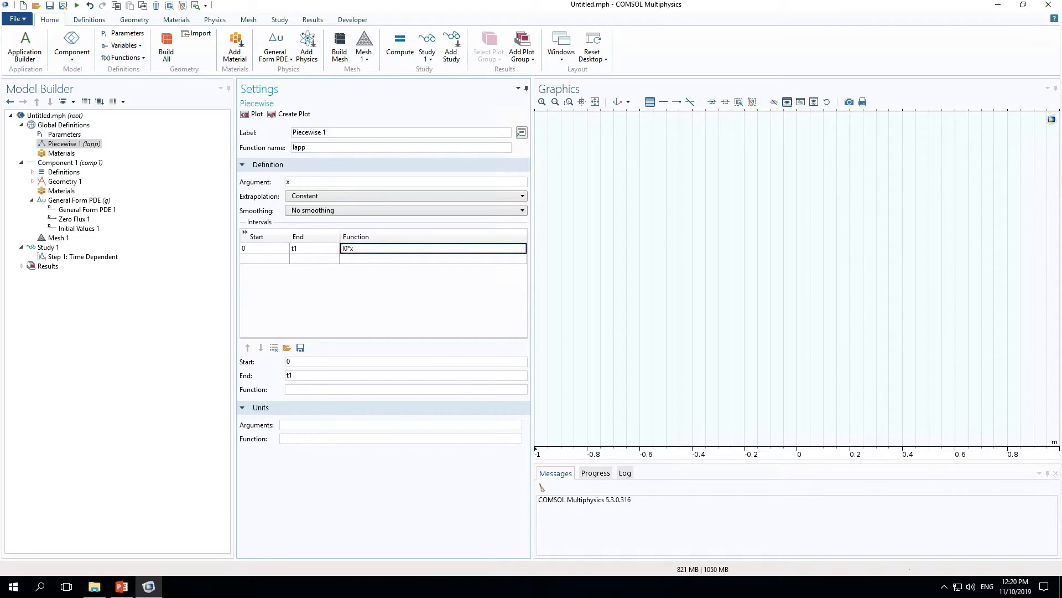
pyautogui.write('/t1')
# Define the second interval of the Iapp piecewise function from t1 to Tend with the function I0.
pyautogui.click(277, 257)
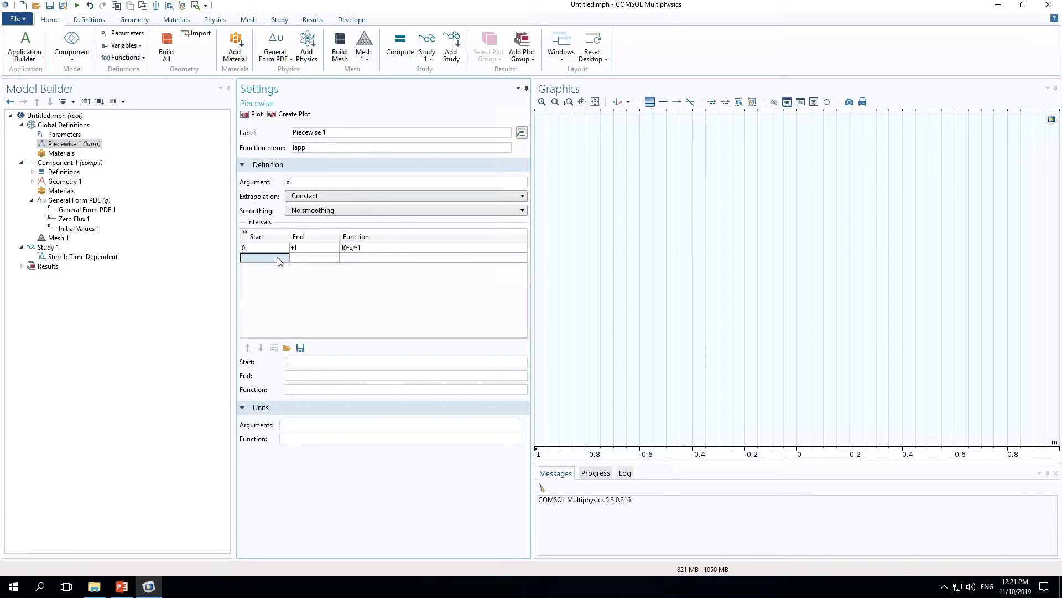
pyautogui.write('t1')
pyautogui.click(310, 260)
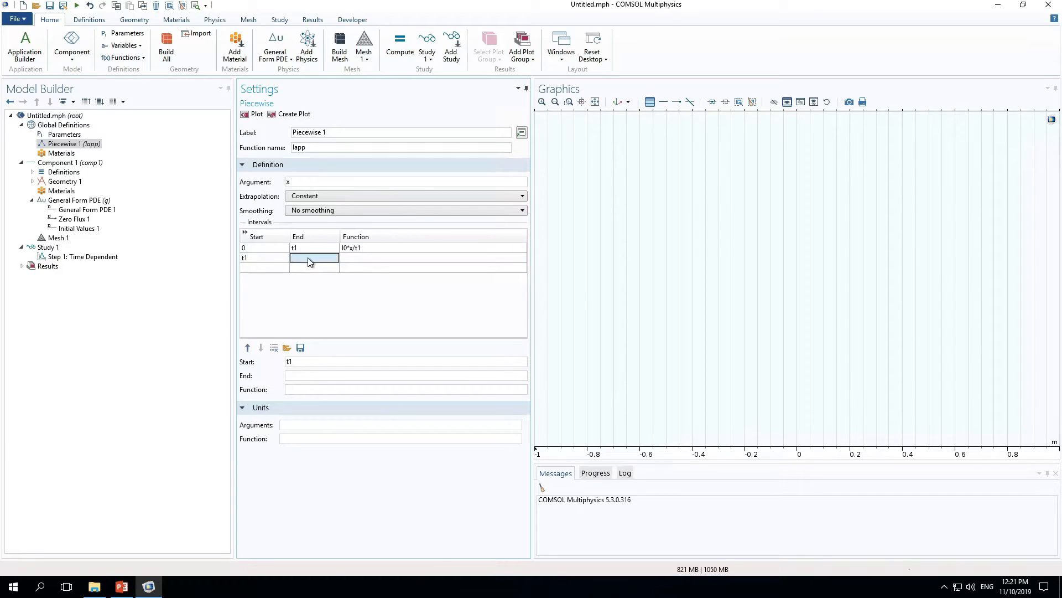
pyautogui.write('Tend')
pyautogui.click(354, 260)
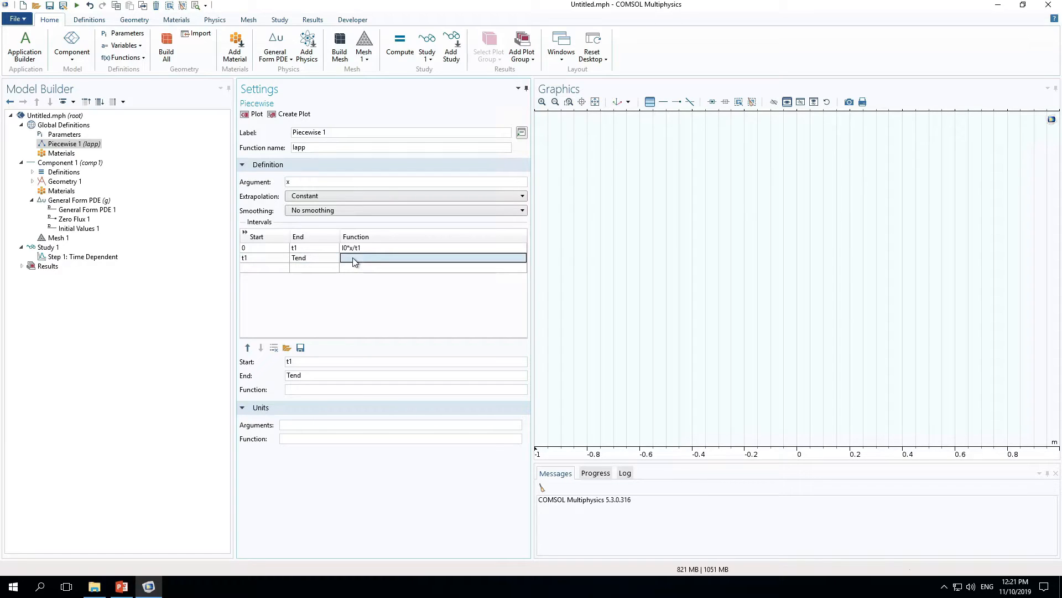
pyautogui.write('I0')
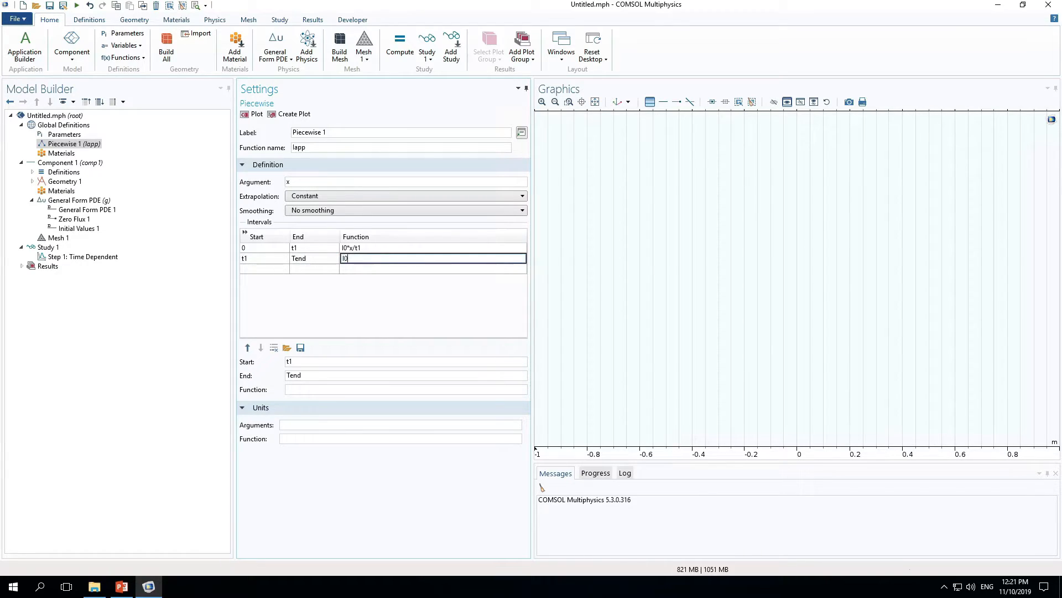
pyautogui.press('Return')
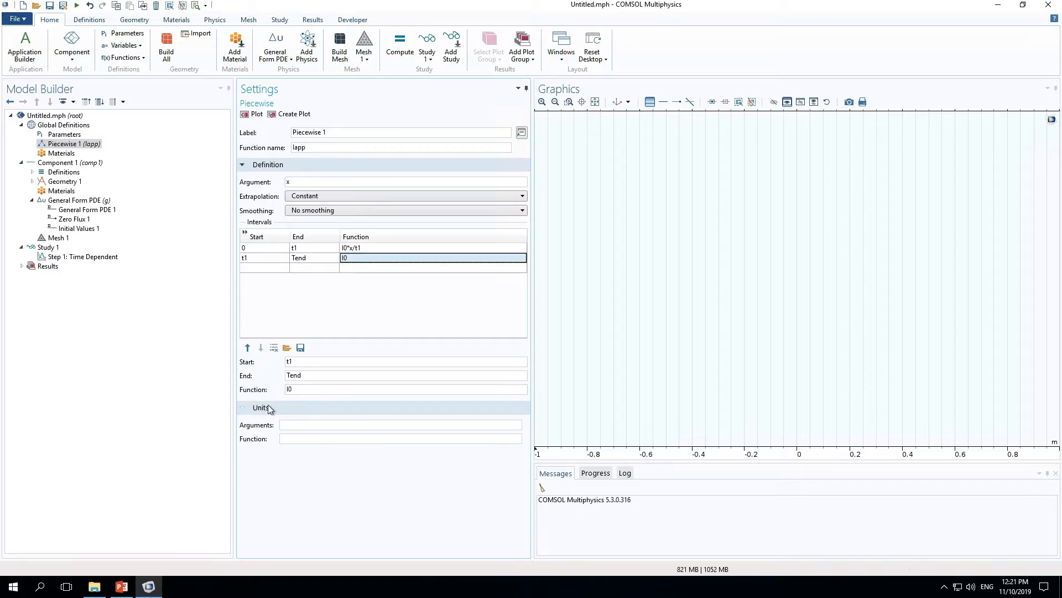
# Set the Iapp function's argument unit to s and its function unit to A/m^2, and plot it.
pyautogui.click(298, 423)
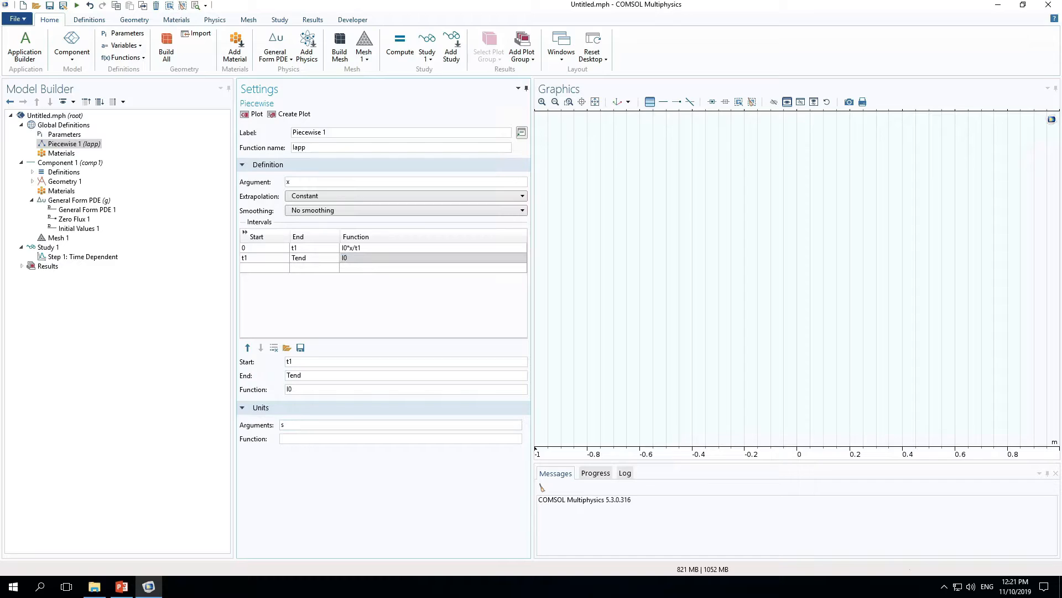
pyautogui.click(299, 439)
pyautogui.write('A/m^2')
pyautogui.click(258, 118)
pyautogui.click(256, 115)
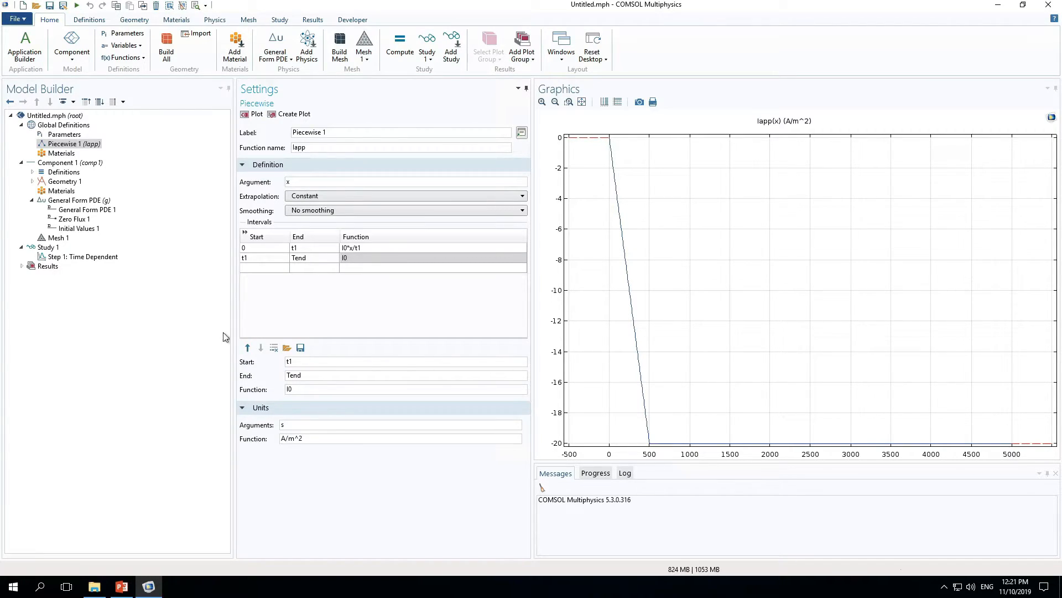
# Add an interval to Geometry 1 with left endpoint 0 and right endpoint L, and build all objects.
pyautogui.click(63, 181)
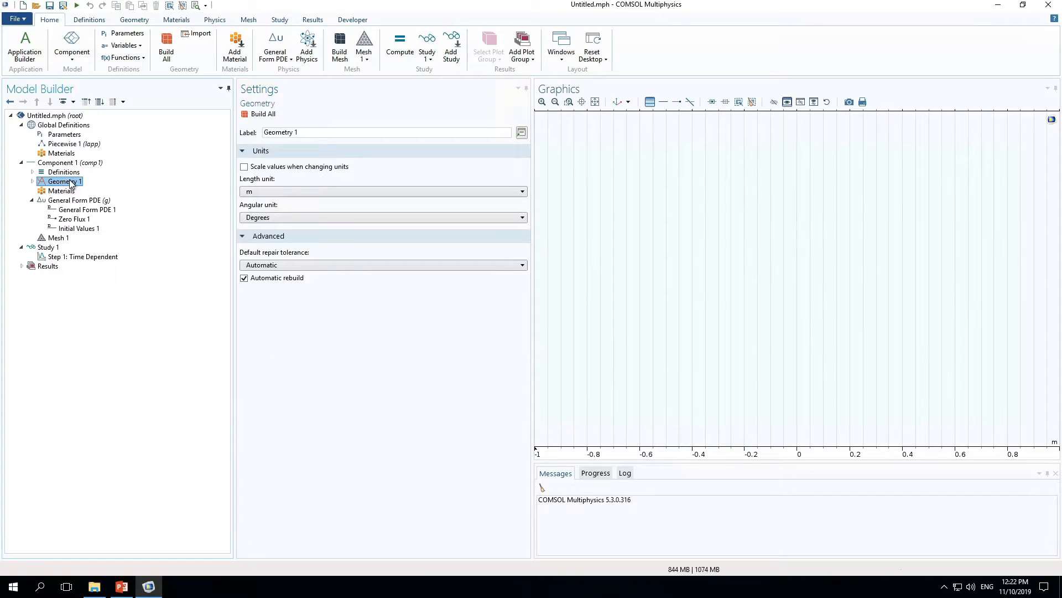
pyautogui.click(258, 114)
pyautogui.rightClick(72, 186)
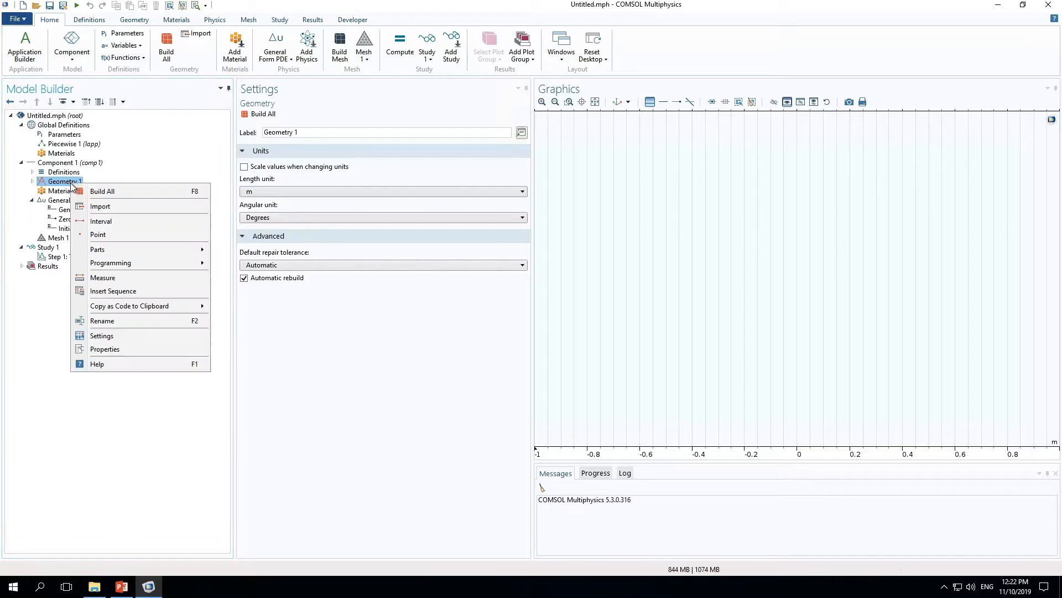
pyautogui.click(94, 221)
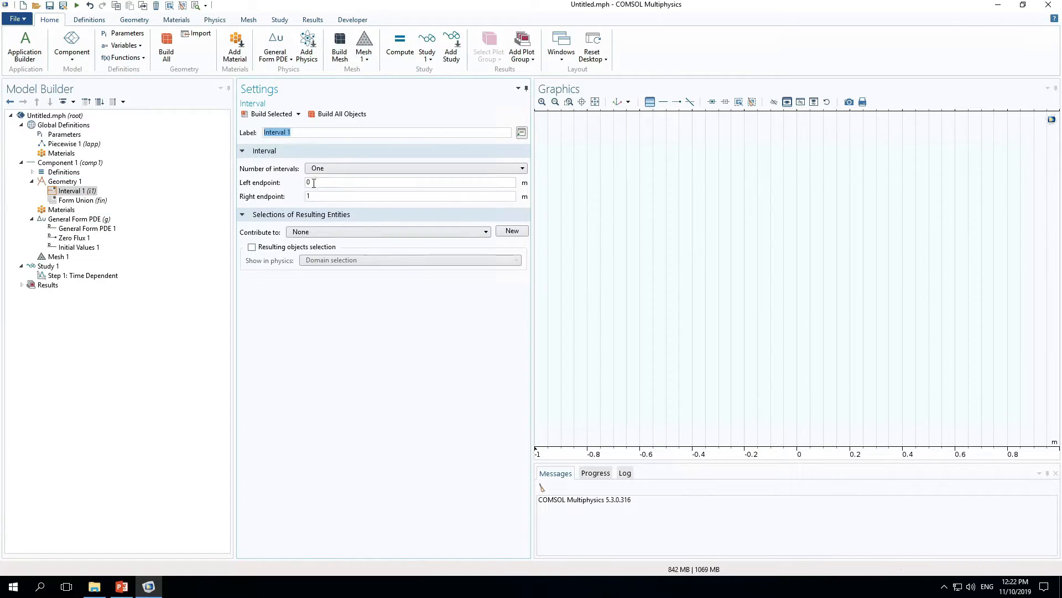
pyautogui.click(314, 197)
pyautogui.press('BackSpace')
pyautogui.write('L')
pyautogui.click(333, 114)
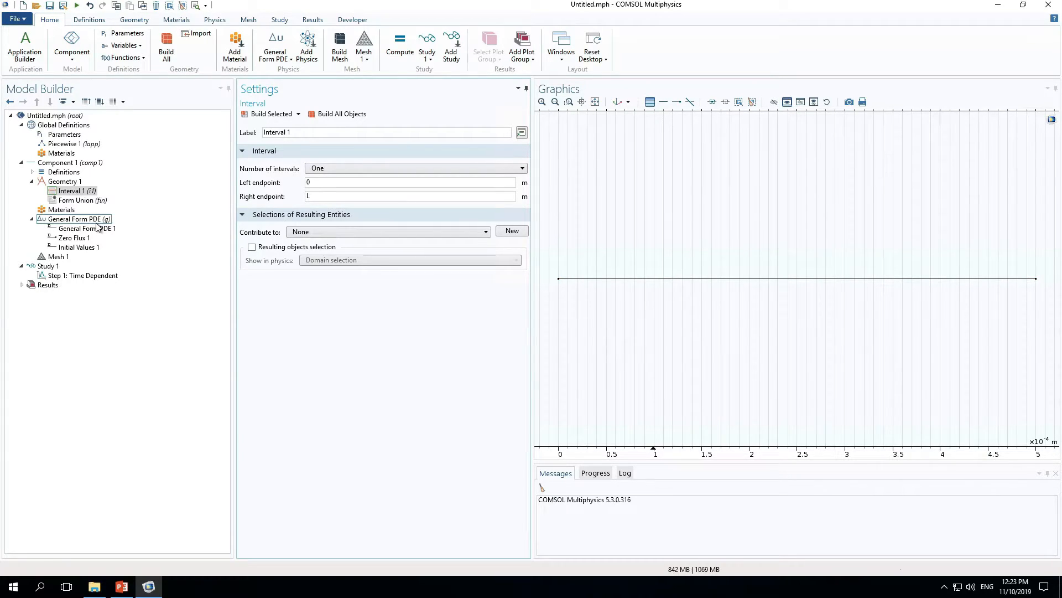
# Set the number of dependent variables of the General Form PDE interface to 4, keeping all domains selected.
pyautogui.click(96, 222)
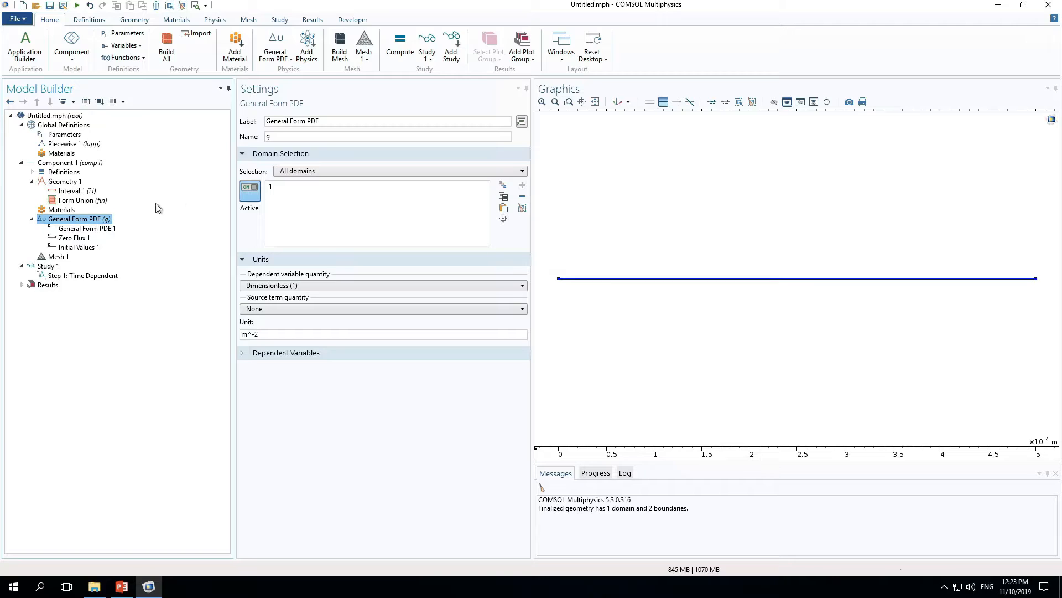
pyautogui.click(326, 171)
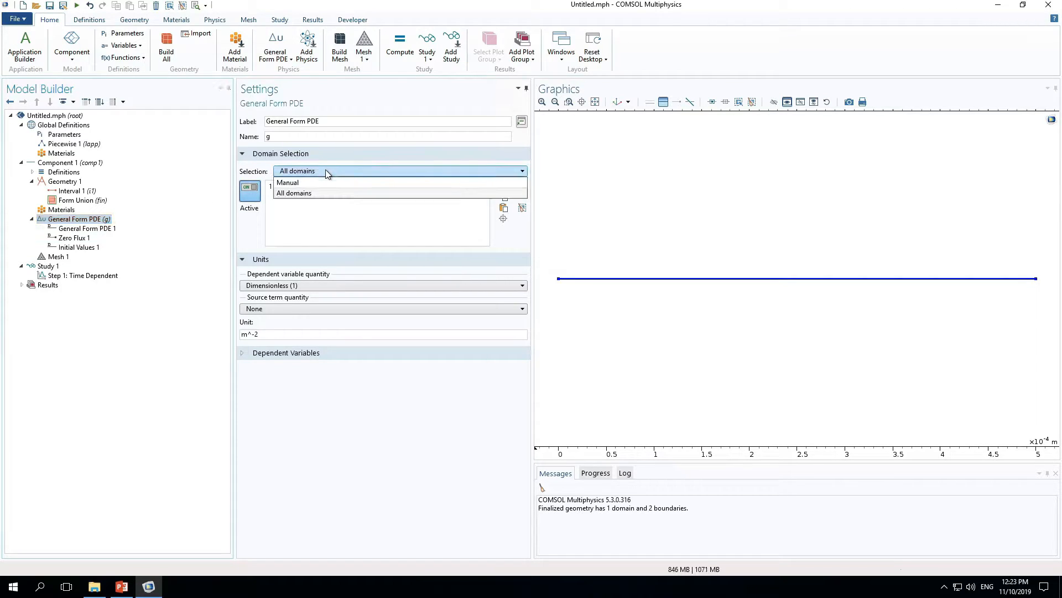
pyautogui.click(254, 170)
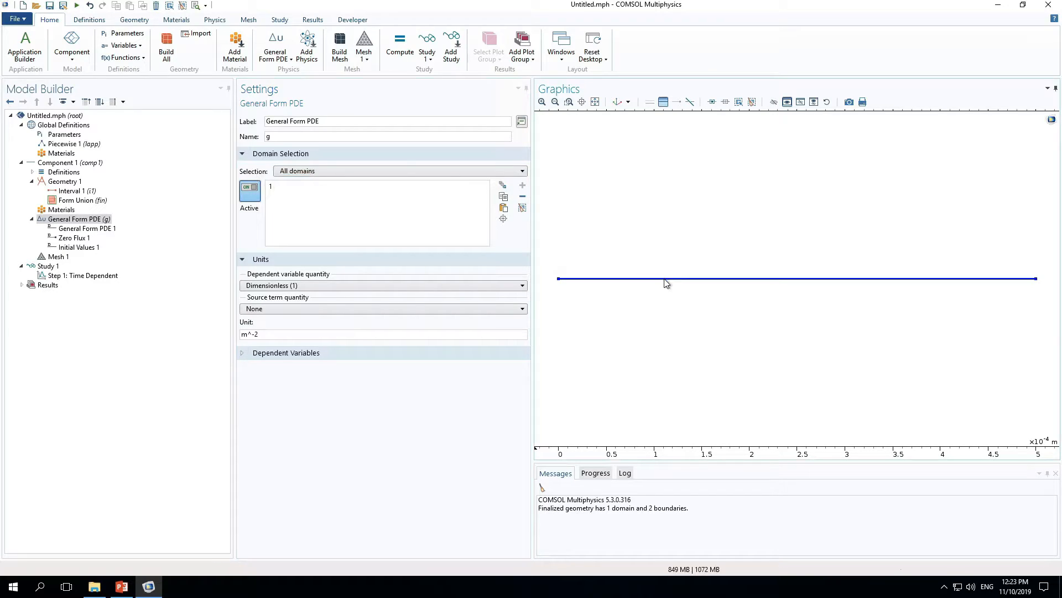
pyautogui.click(281, 187)
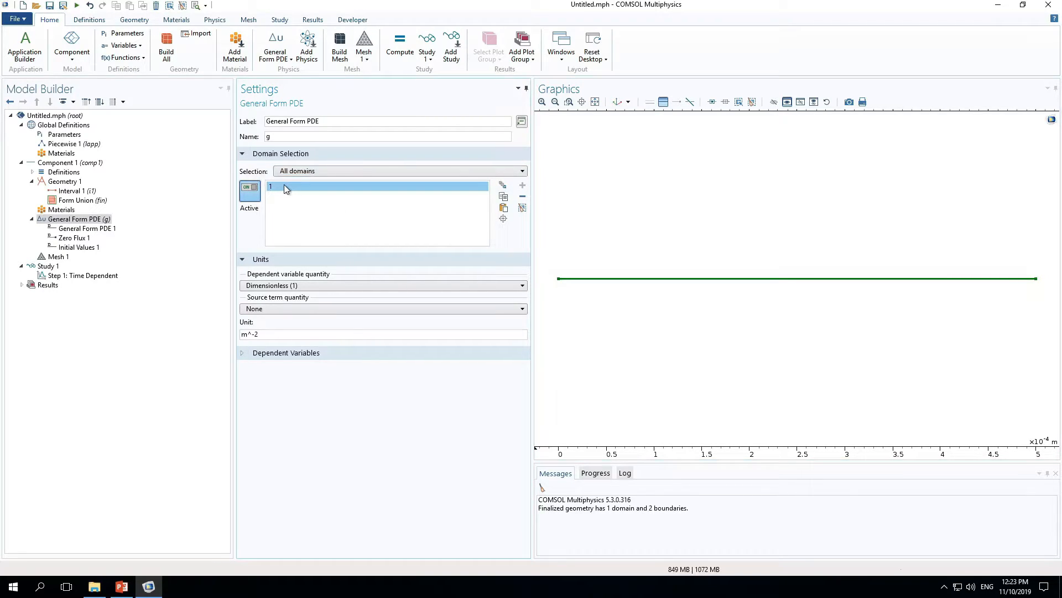
pyautogui.click(243, 353)
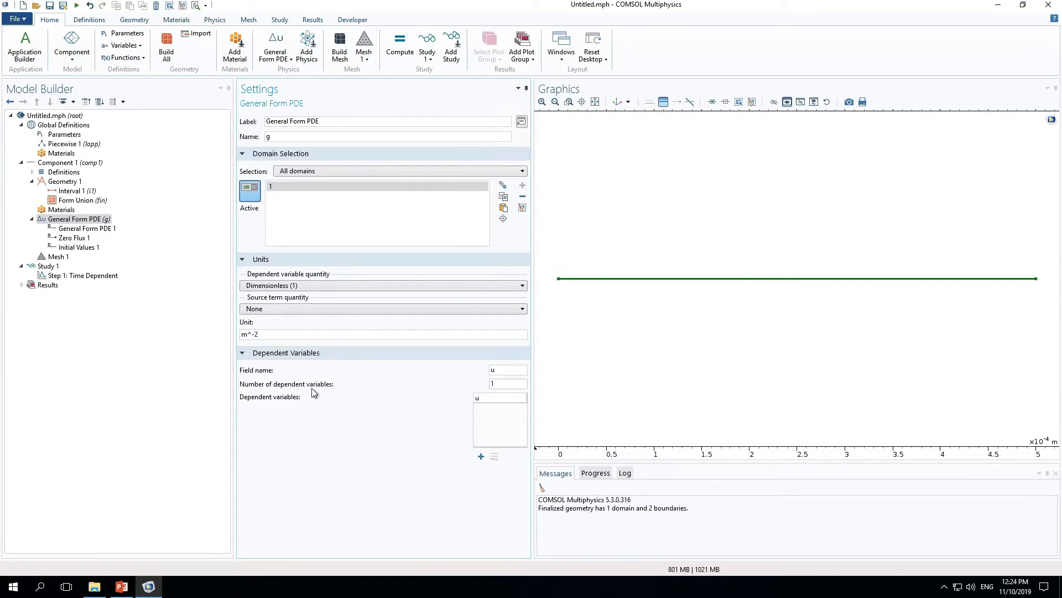
pyautogui.click(504, 386)
pyautogui.write('4')
pyautogui.press('Return')
# Name the four dependent variables of the General Form PDE interface CLi, CZn, CA and Vl.
pyautogui.click(478, 399)
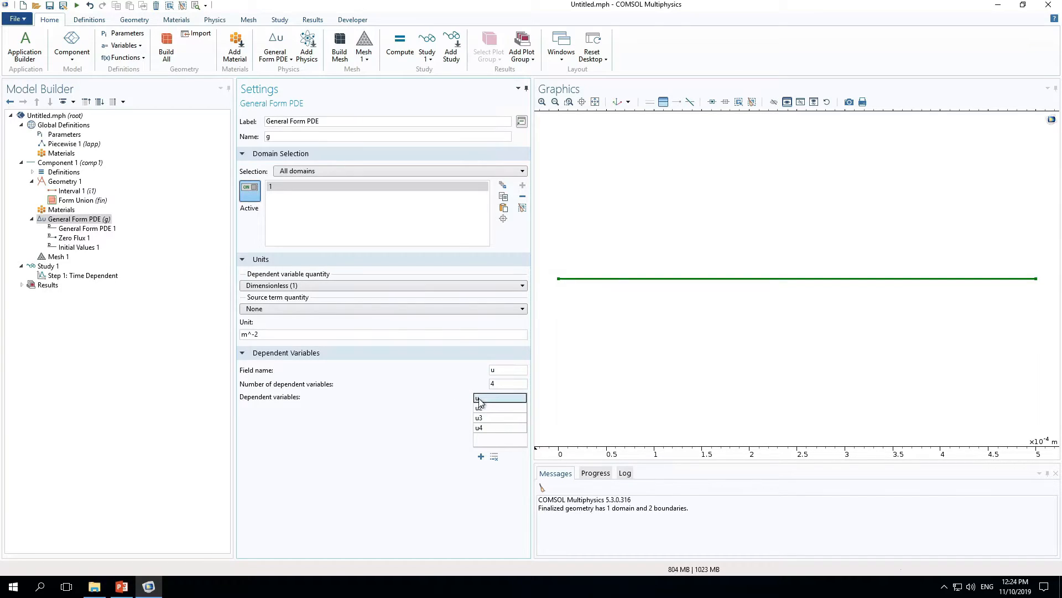
pyautogui.click(482, 398)
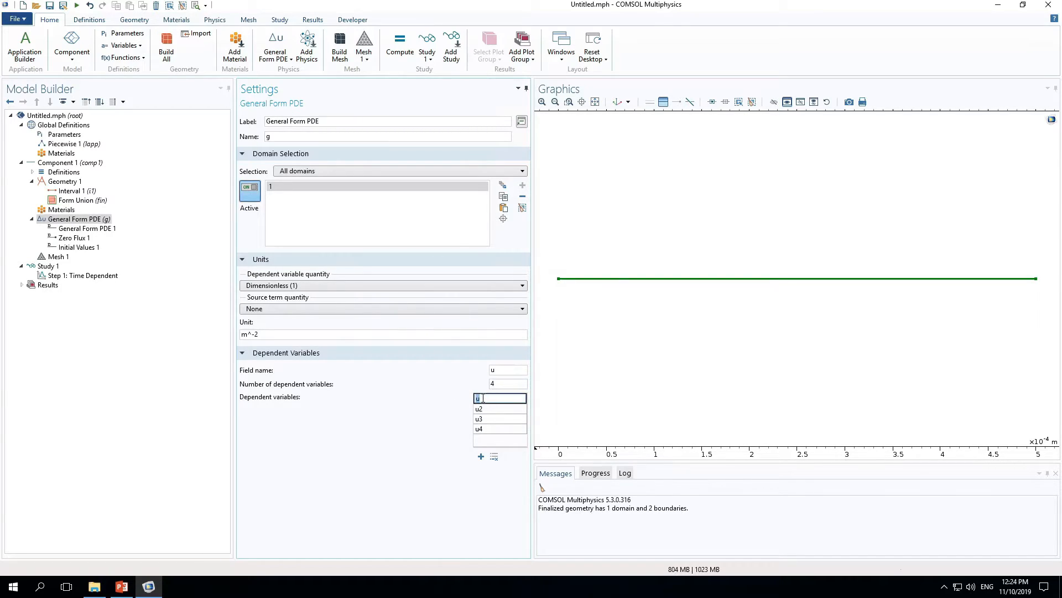
pyautogui.write('CLi')
pyautogui.click(481, 408)
pyautogui.doubleClick(480, 409)
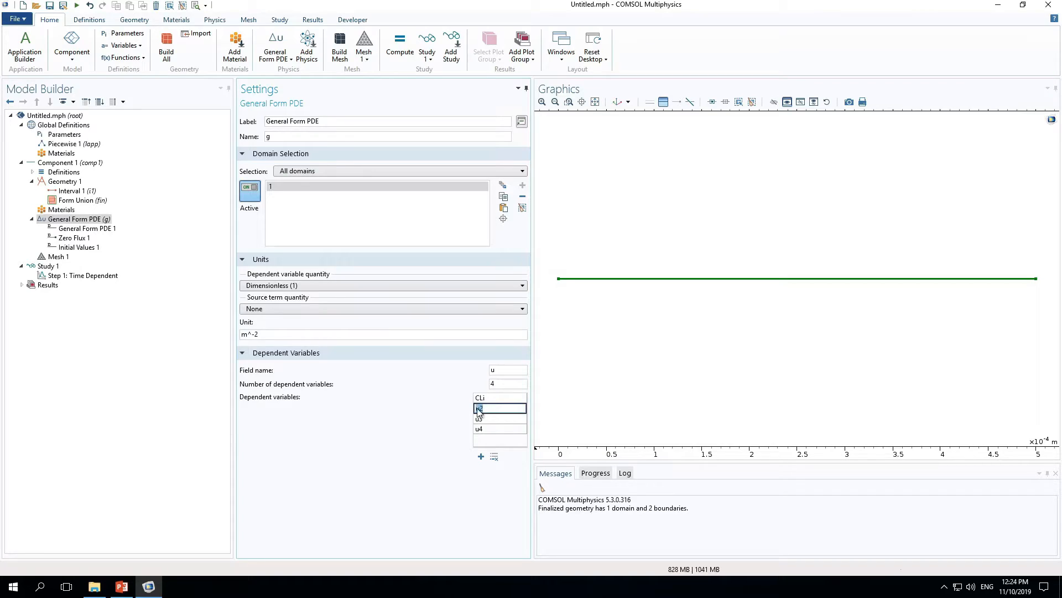
pyautogui.write('CZn')
pyautogui.click(482, 419)
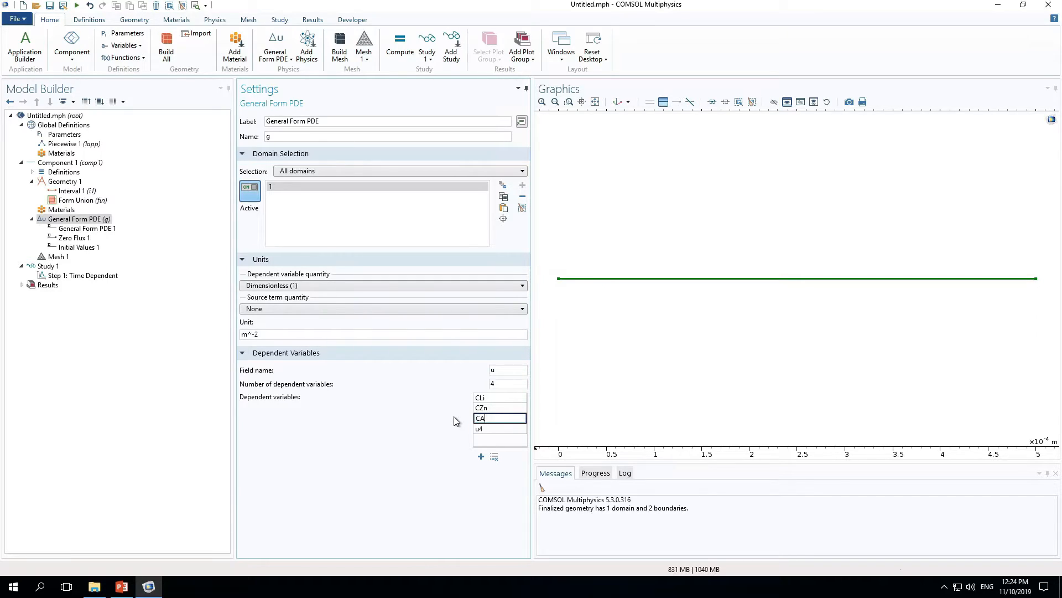
pyautogui.click(480, 428)
pyautogui.doubleClick(489, 429)
pyautogui.write('Vl')
pyautogui.press('Return')
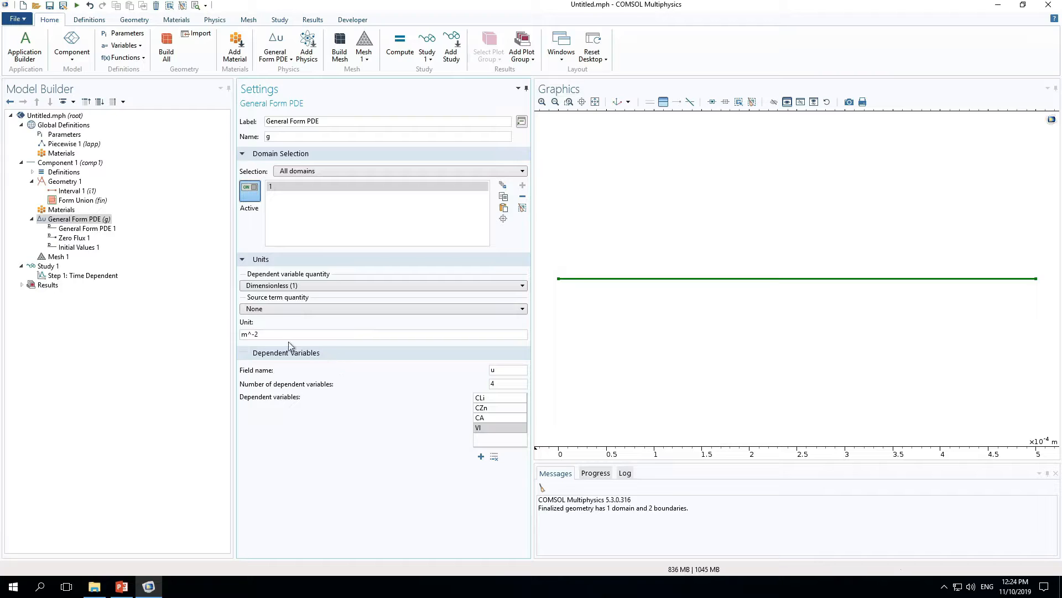
# Show the governing equation of the General Form PDE 1 node.
pyautogui.click(103, 230)
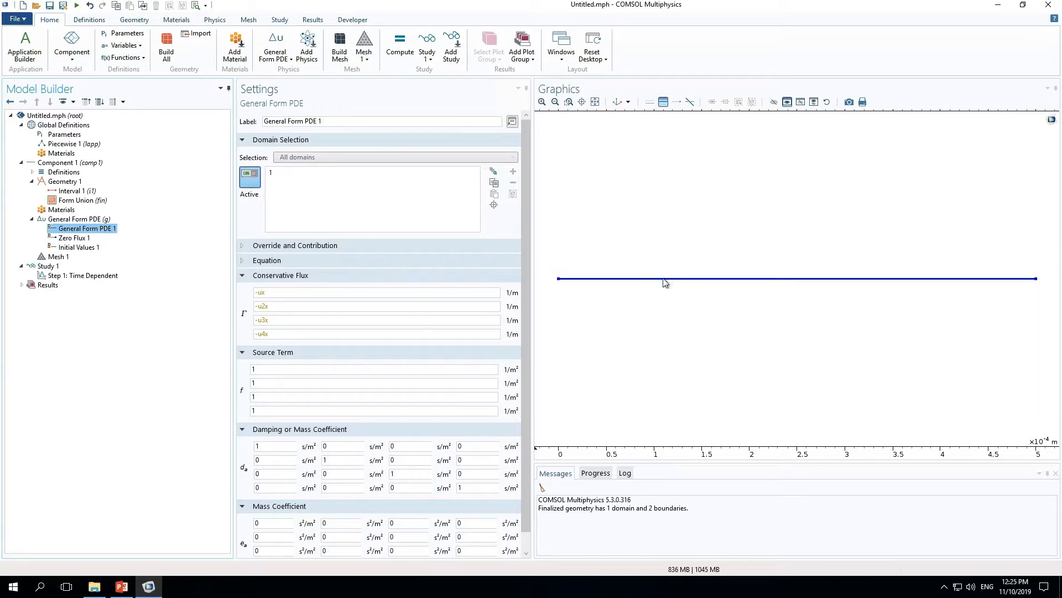
pyautogui.click(271, 174)
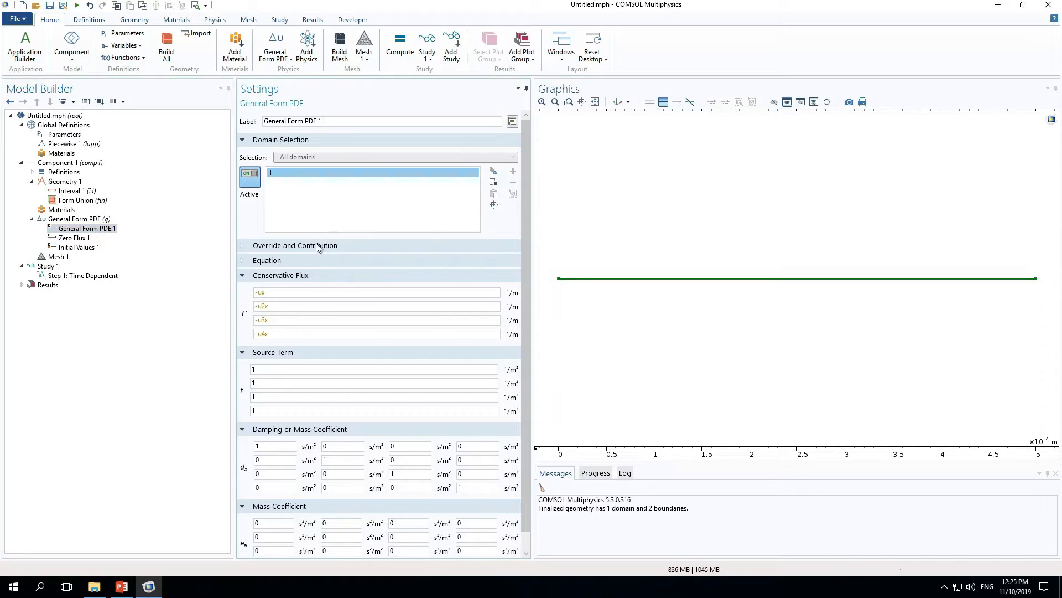
pyautogui.click(243, 261)
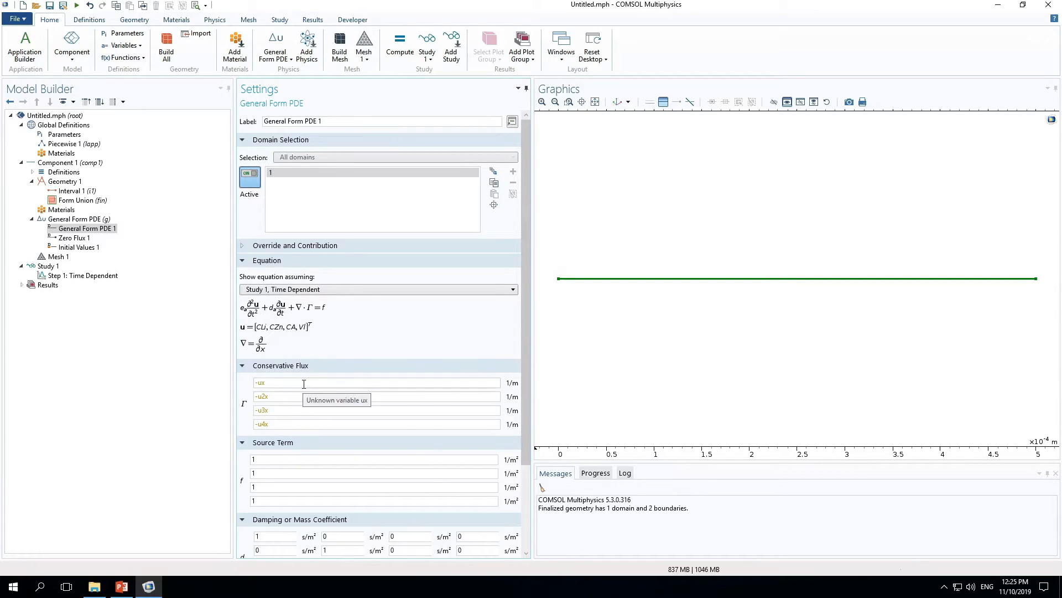
# Switch to the PowerPoint slides and copy the Li expression -Deff*CLix-1*Deff*FRT*CLi*Vlx from the PDE list under Equation (1).
pyautogui.click(122, 587)
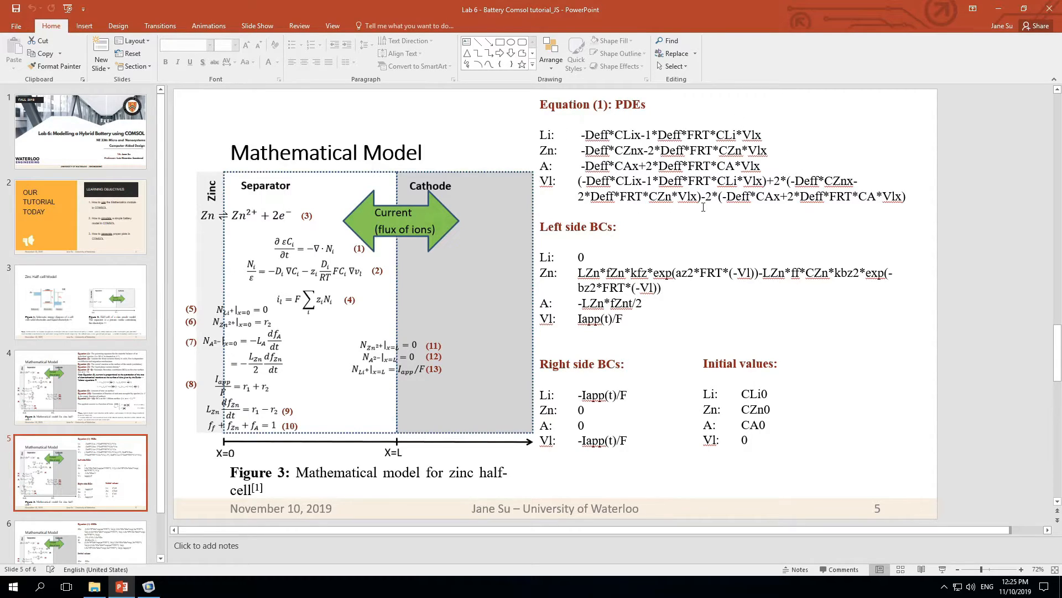
pyautogui.click(758, 137)
pyautogui.doubleClick(639, 135)
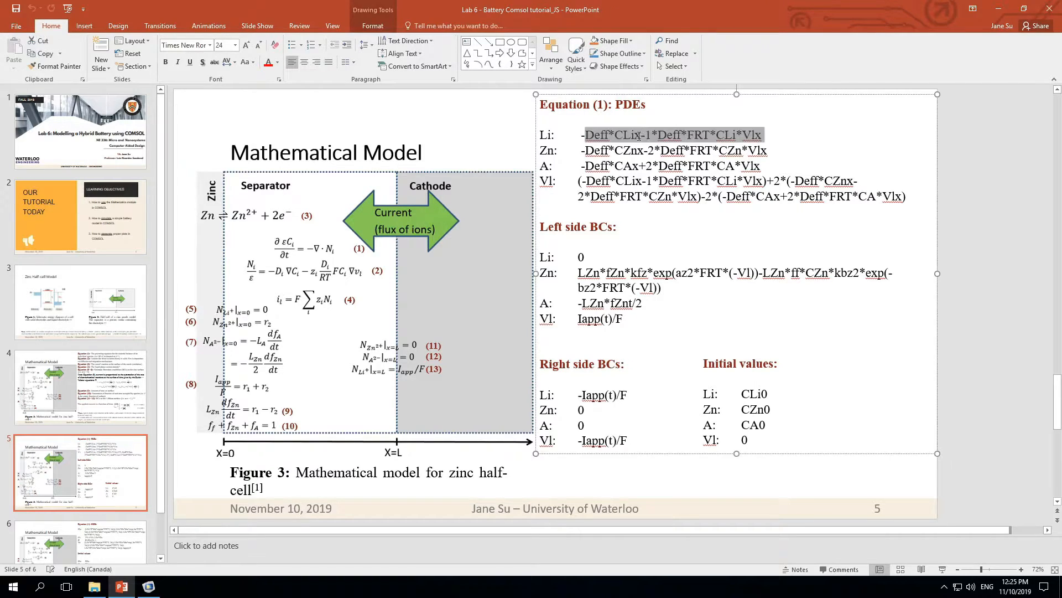
pyautogui.moveTo(587, 135); pyautogui.dragTo(583, 138)
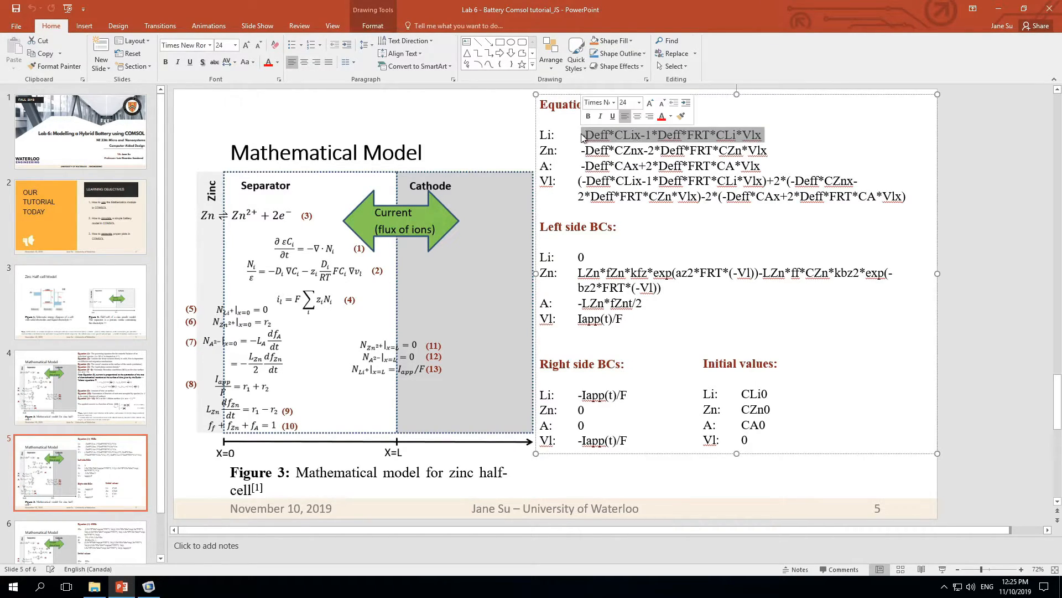
pyautogui.hotkey('ctrl', 'c')
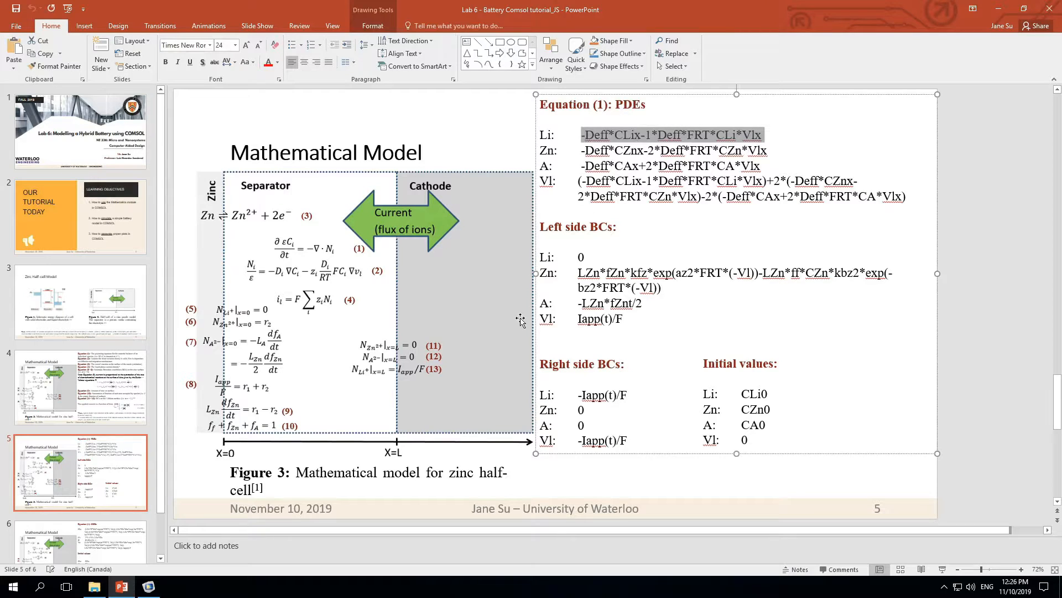
# Switch to COMSOL and set the first conservative flux component to the copied Li expression -Deff*CLix-1*Deff*FRT*CLi*Vlx.
pyautogui.moveTo(114, 585)
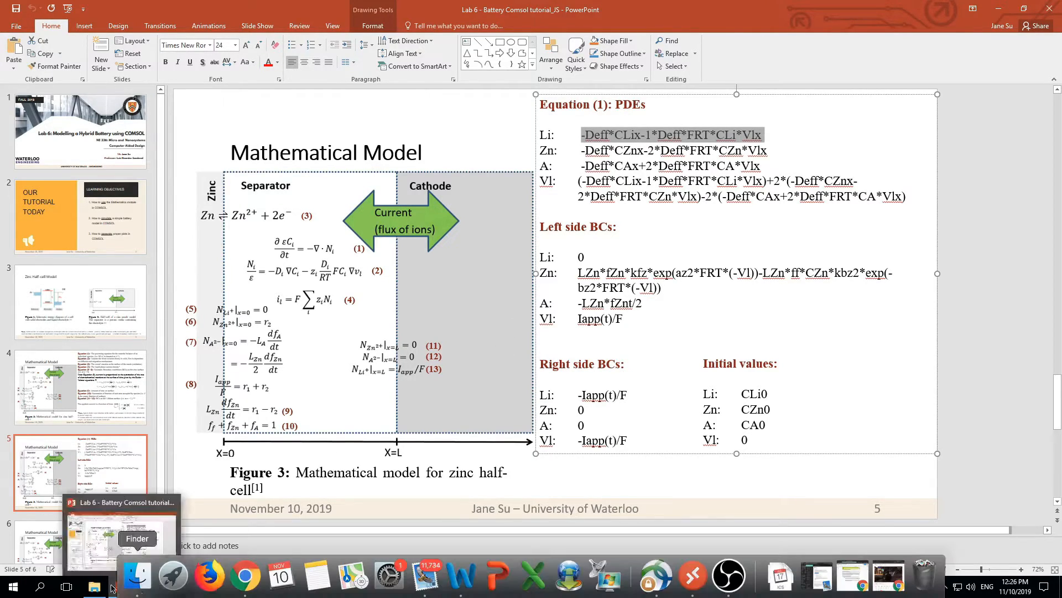
pyautogui.click(149, 586)
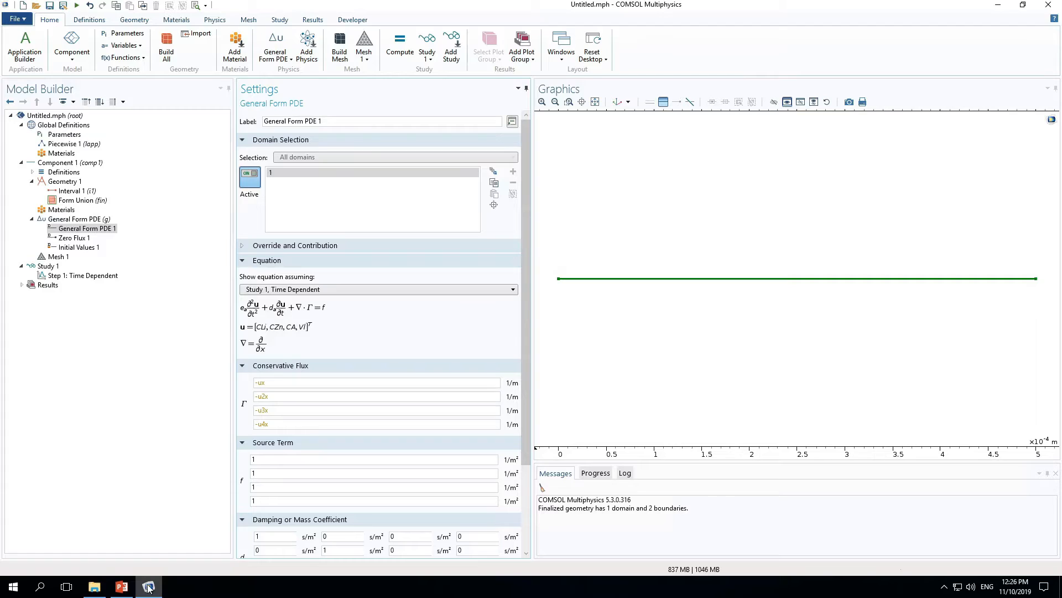
pyautogui.click(271, 383)
pyautogui.doubleClick(258, 383)
pyautogui.hotkey('ctrl', 'v')
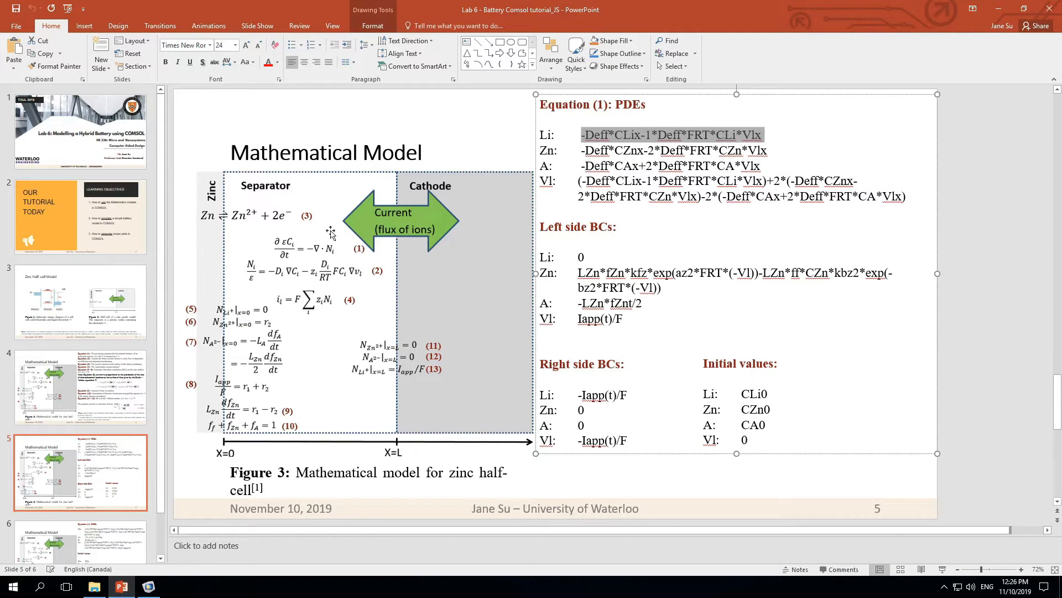
# Copy the Zn expression -Deff*CZnx-2*Deff*FRT*CZn*Vlx from the PowerPoint slide into COMSOL's second conservative flux component.
pyautogui.moveTo(581, 151); pyautogui.dragTo(715, 154)
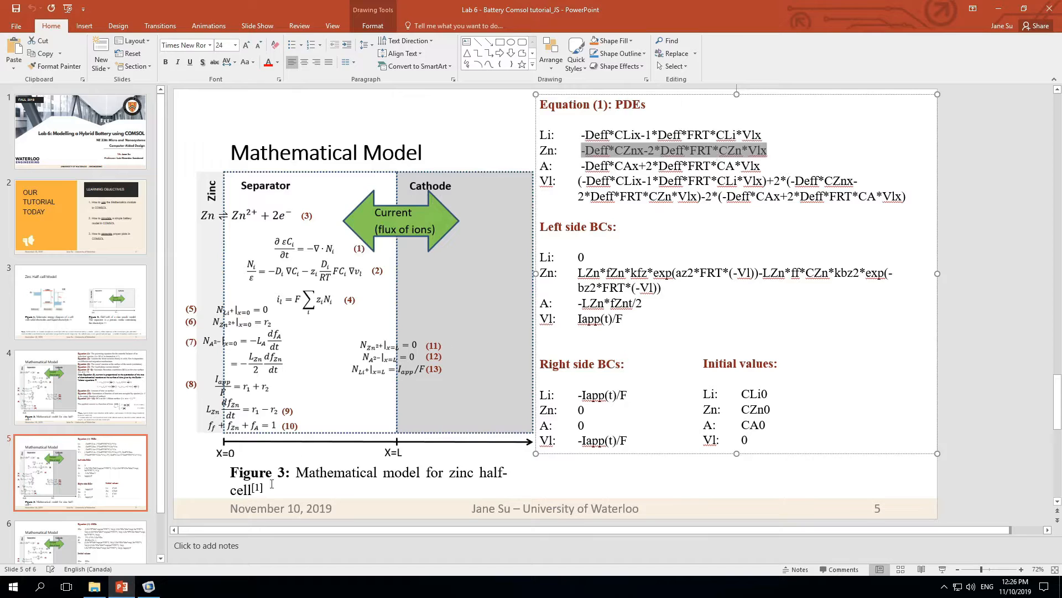
pyautogui.click(149, 587)
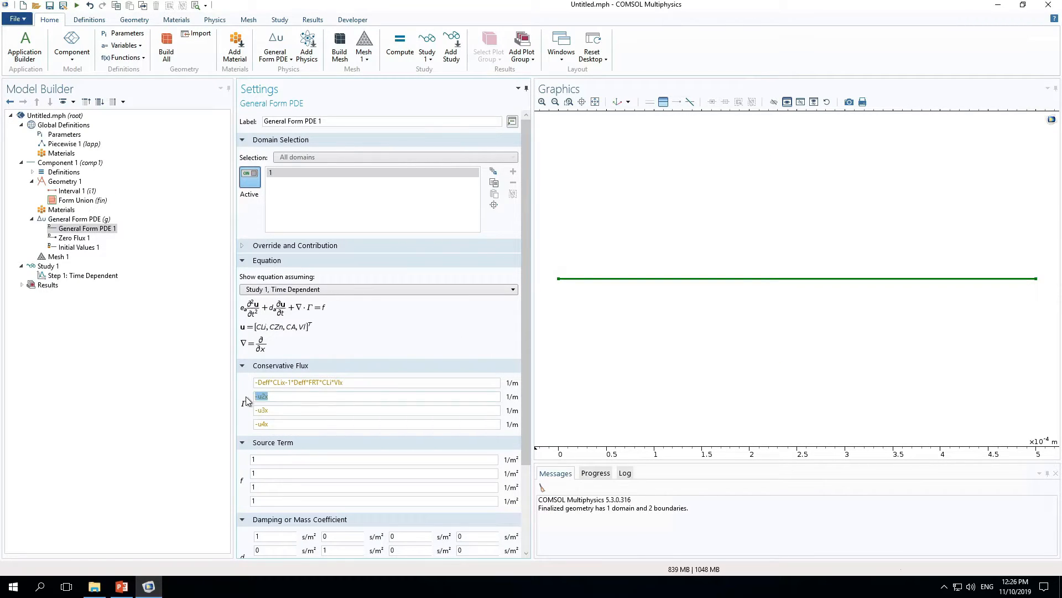
pyautogui.hotkey('ctrl', 'v')
# Copy the A expression -Deff*CAx+2*Deff*FRT*CA*Vlx from the PowerPoint slide into COMSOL's third conservative flux component.
pyautogui.click(121, 587)
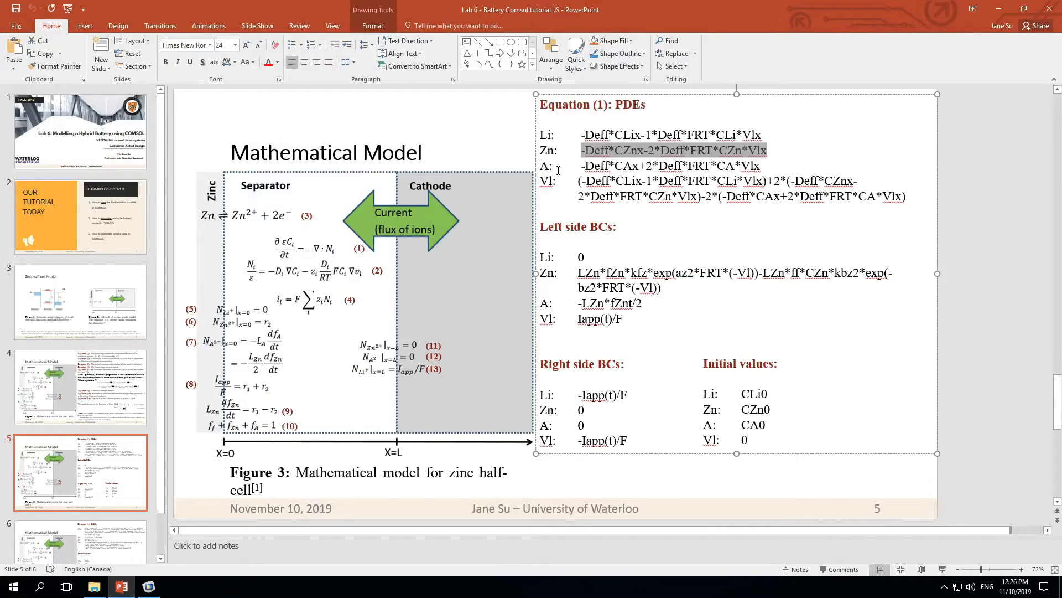
pyautogui.moveTo(581, 166); pyautogui.dragTo(761, 166)
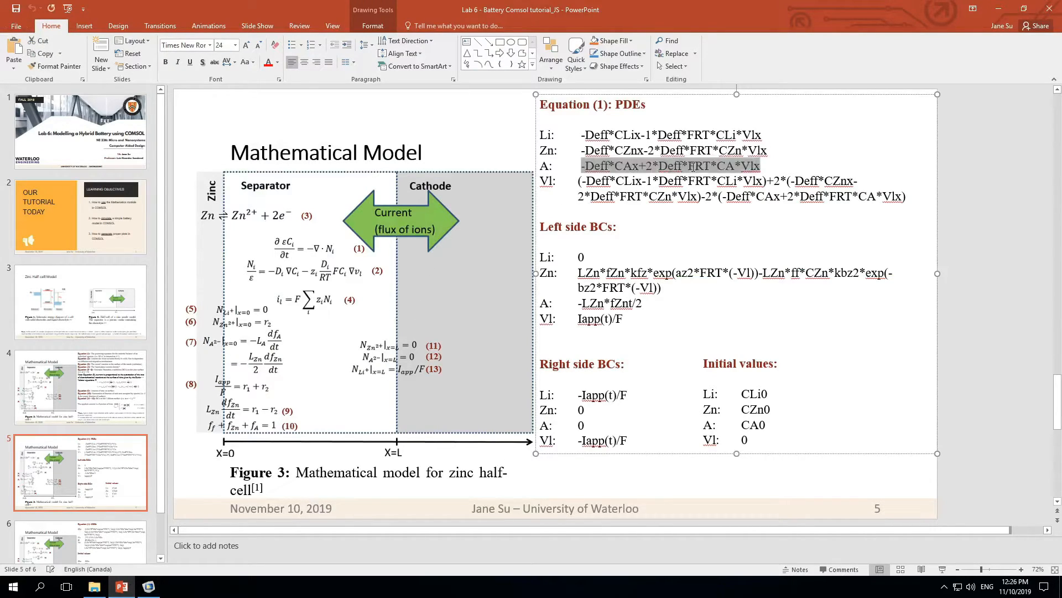
pyautogui.click(152, 587)
pyautogui.moveTo(286, 412); pyautogui.dragTo(238, 412)
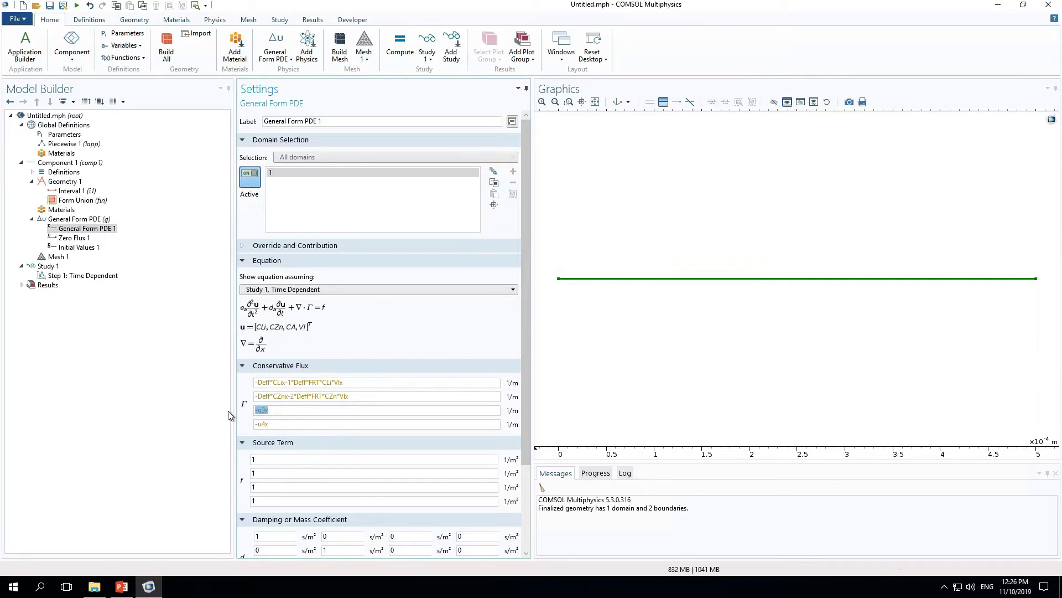
pyautogui.hotkey('ctrl', 'v')
# Copy the Vl expression (-Deff*CLix-1*Deff*FRT*CLi*Vlx)+2*(-Deff*CZnx-2*Deff*FRT*CZn*Vlx)-2*(-Deff*CAx+2*Deff*FRT*CA*Vlx) from the PowerPoint slide into COMSOL's fourth conservative flux component.
pyautogui.click(122, 586)
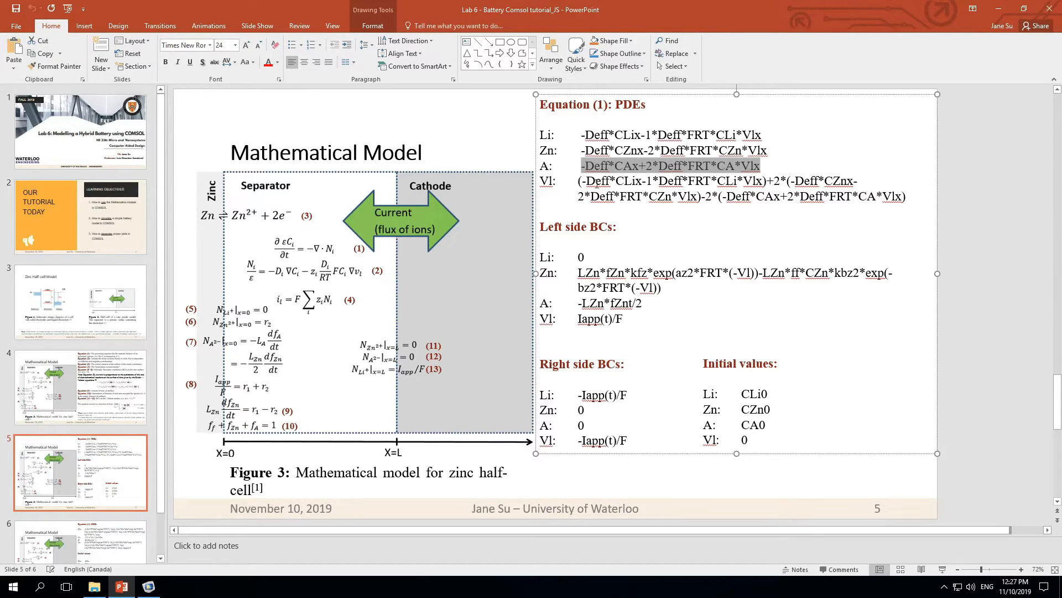
pyautogui.moveTo(579, 182); pyautogui.dragTo(910, 194)
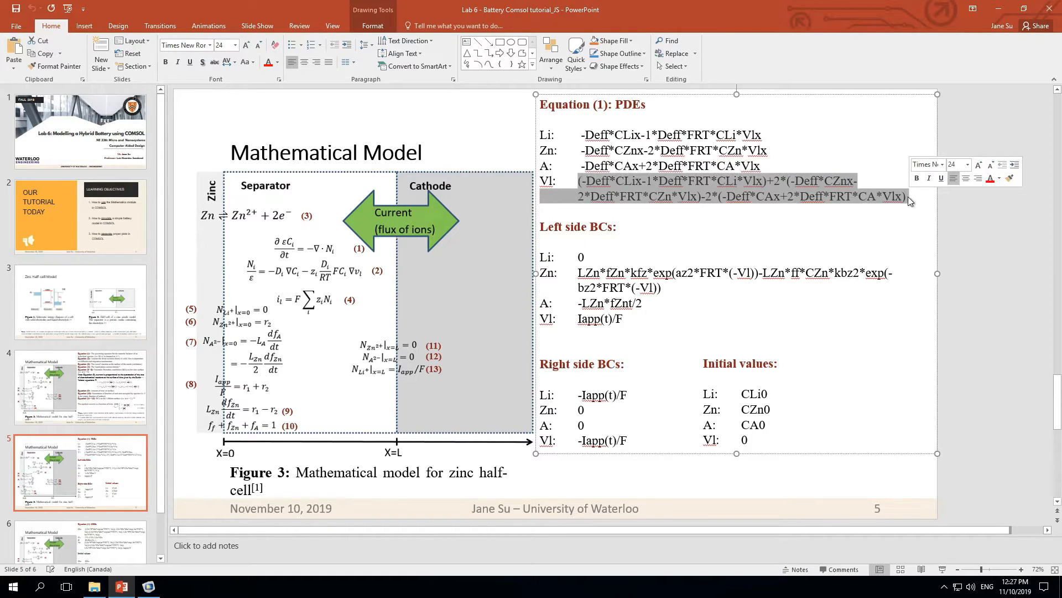
pyautogui.click(148, 586)
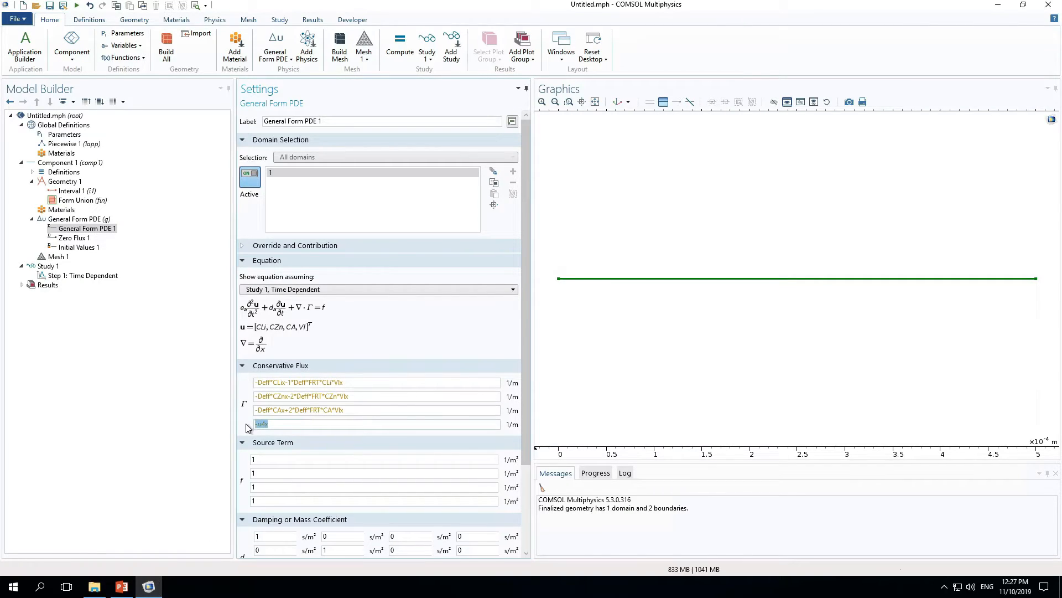
pyautogui.hotkey('ctrl', 'v')
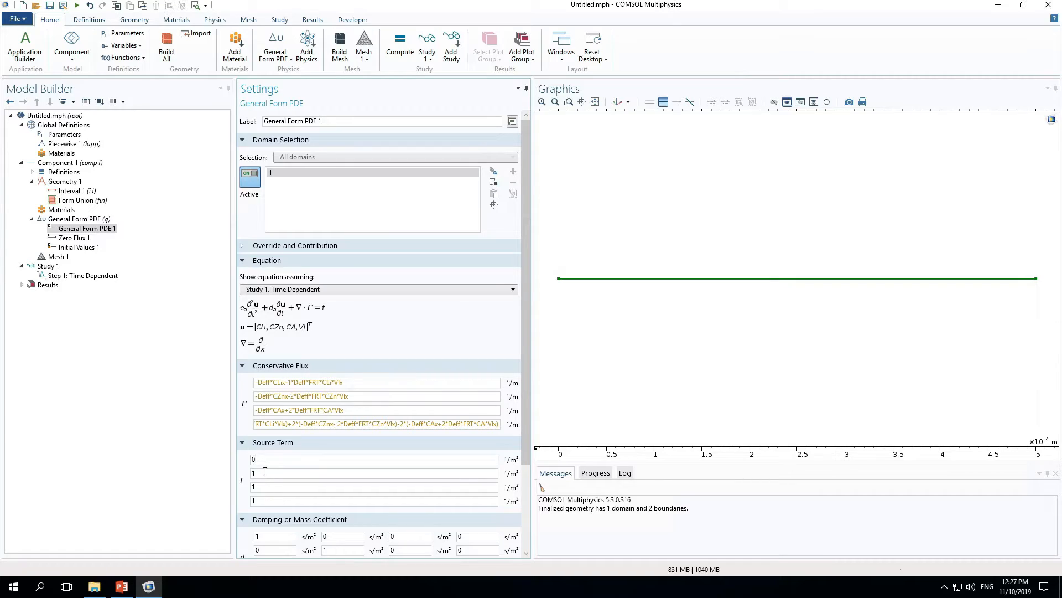
# Set all four source term components of General Form PDE 1 to 0.
pyautogui.press('BackSpace')
pyautogui.write('0')
pyautogui.click(266, 487)
pyautogui.press('BackSpace')
pyautogui.write('0')
pyautogui.click(266, 500)
pyautogui.write('0')
# Set the damping coefficient diagonal to E, E, E and 0, checking the PDE list on the PowerPoint slide before returning to COMSOL.
pyautogui.scroll(-4, 467, 429)
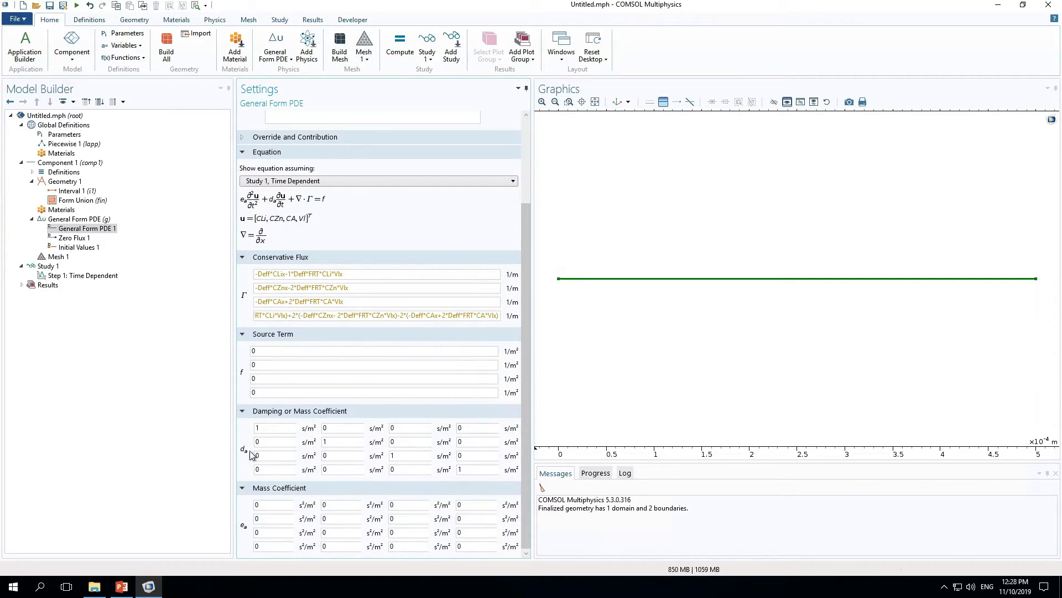
pyautogui.scroll(3, 302, 442)
pyautogui.scroll(1, 301, 440)
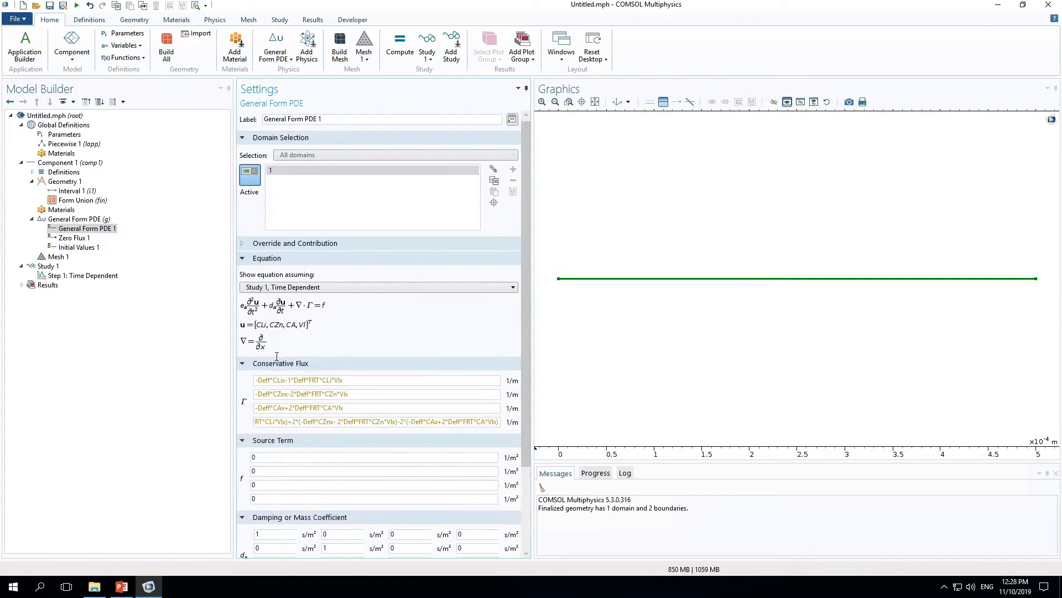
pyautogui.scroll(-4, 278, 359)
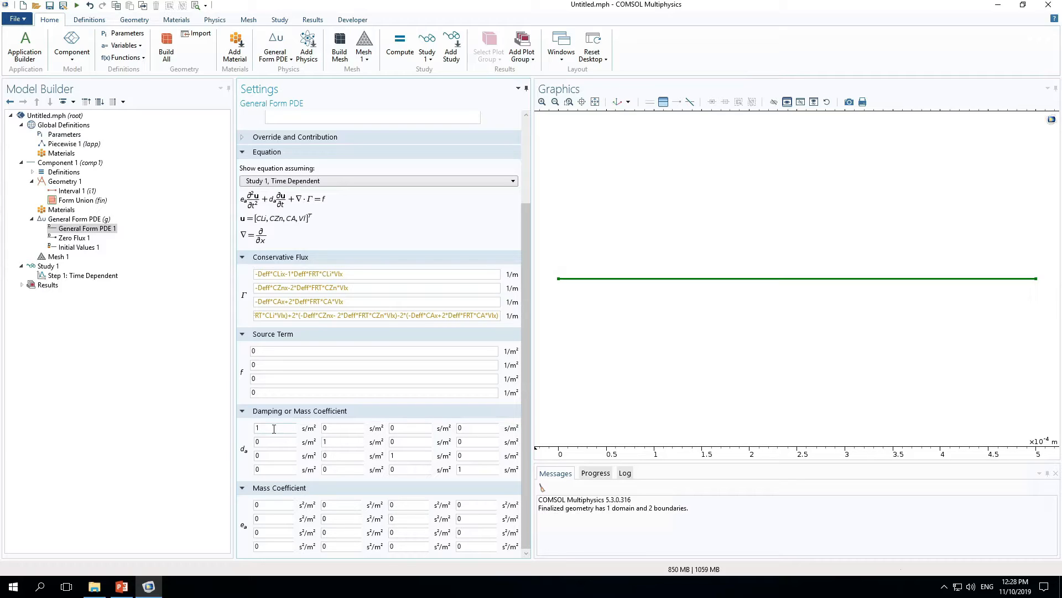
pyautogui.press('BackSpace')
pyautogui.write('E')
pyautogui.press('BackSpace')
pyautogui.write('EE')
pyautogui.click(121, 586)
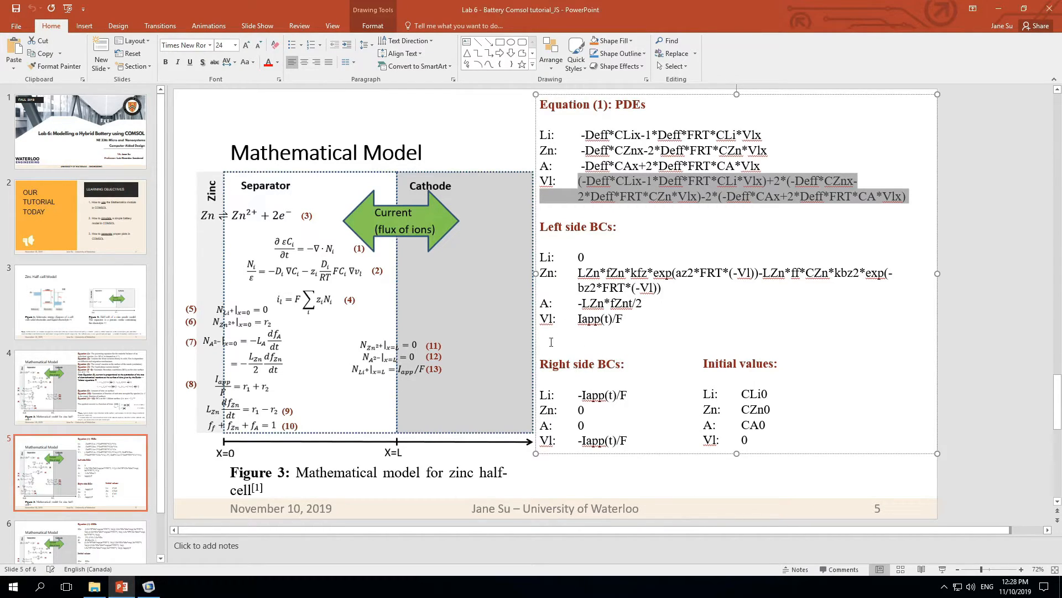
pyautogui.click(149, 587)
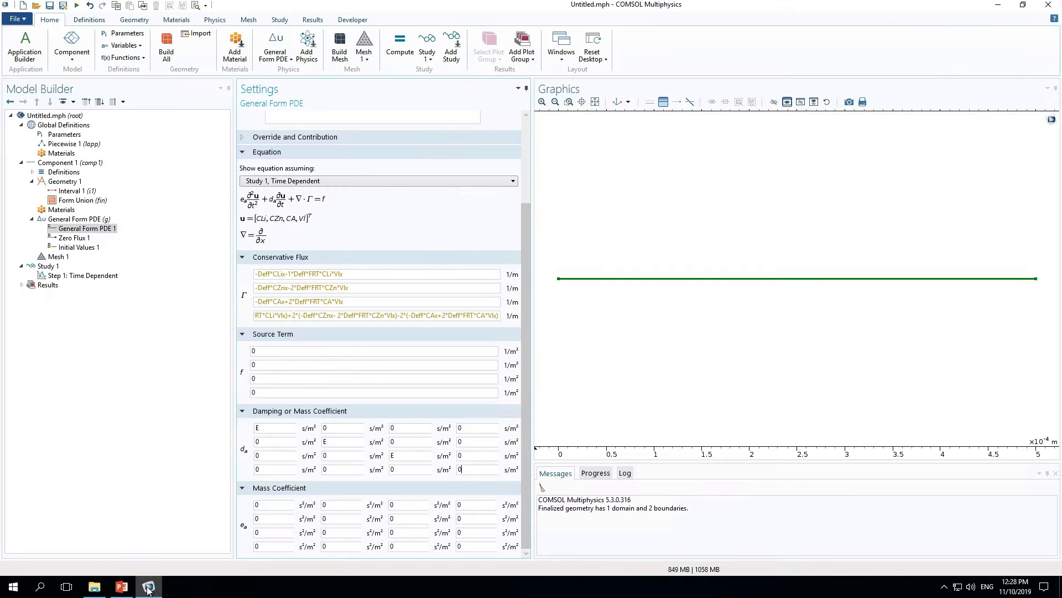
# Add a Flux/Source condition labelled RS BC to the General Form PDE, assign it to boundary 2 and show its equation.
pyautogui.rightClick(81, 219)
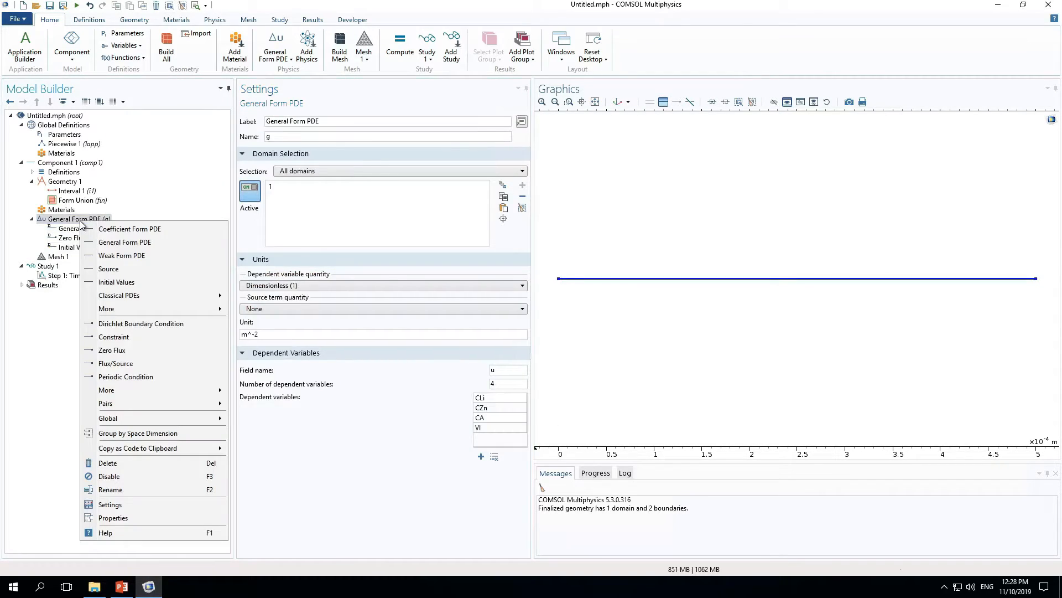
pyautogui.click(139, 363)
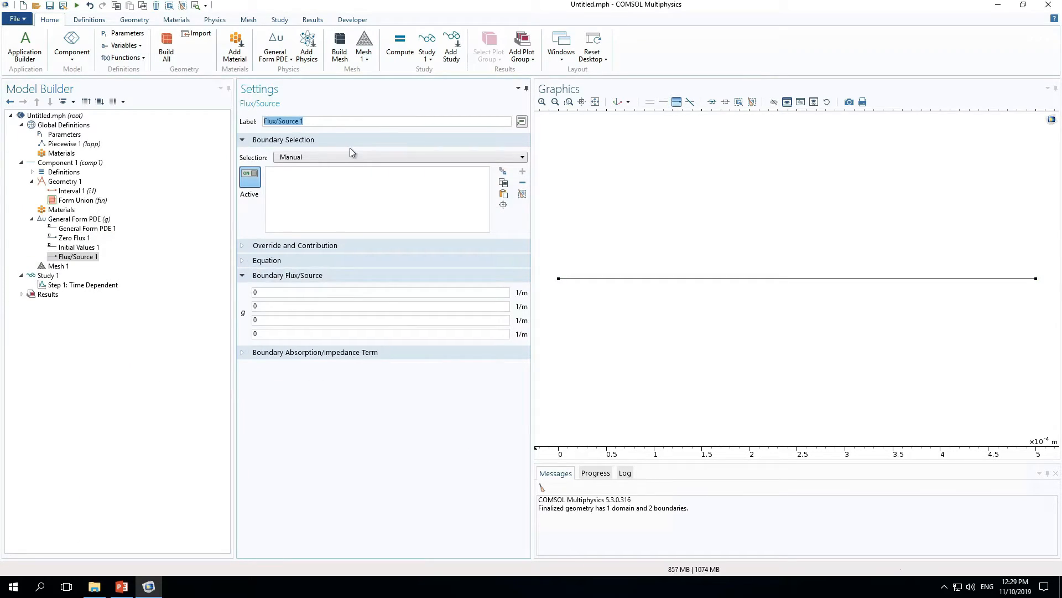
pyautogui.write('RS BC')
pyautogui.click(1037, 279)
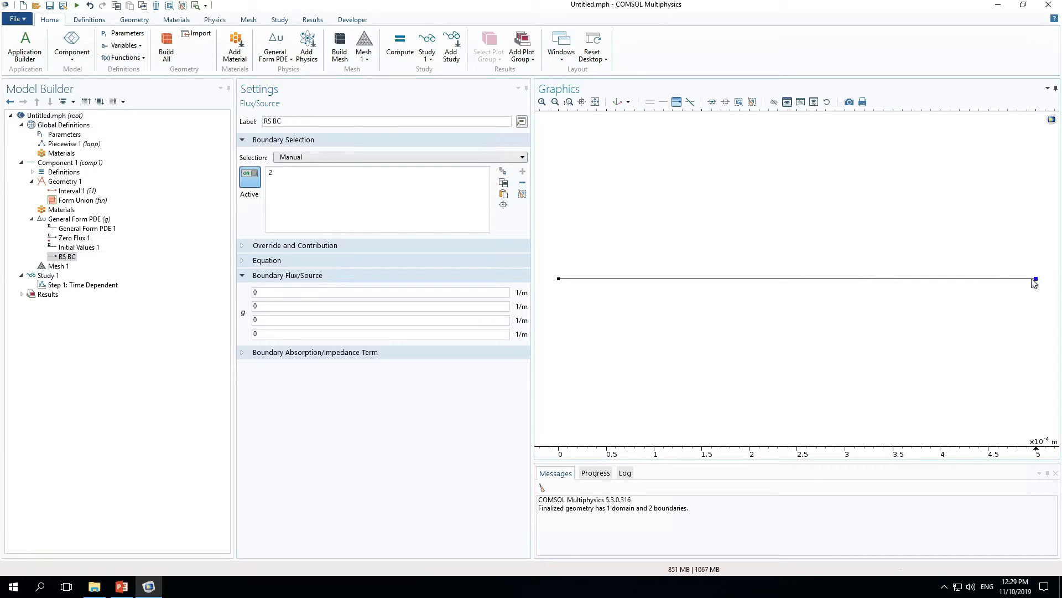
pyautogui.click(275, 173)
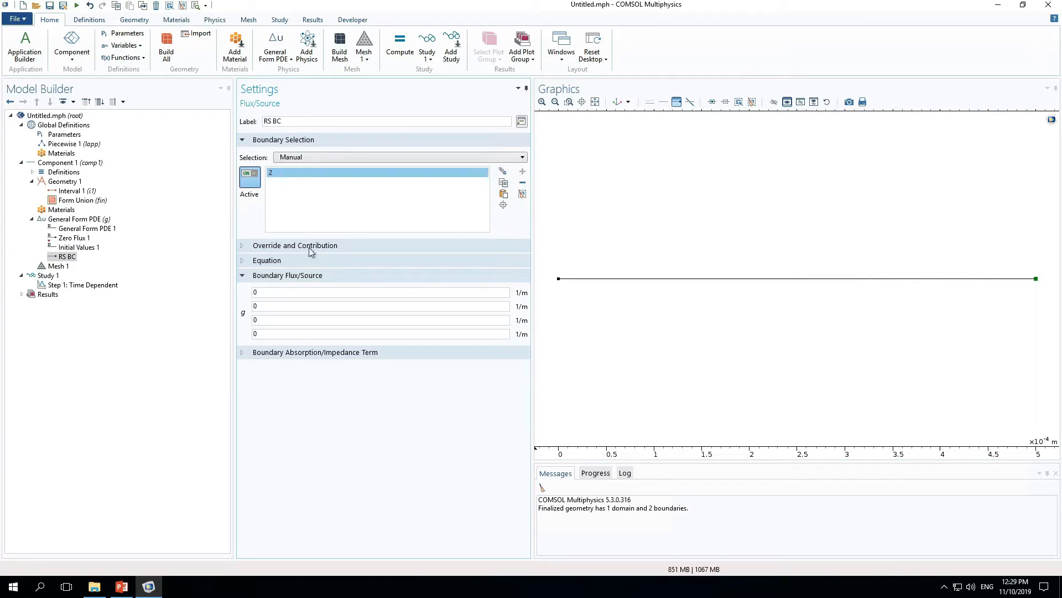
pyautogui.click(245, 263)
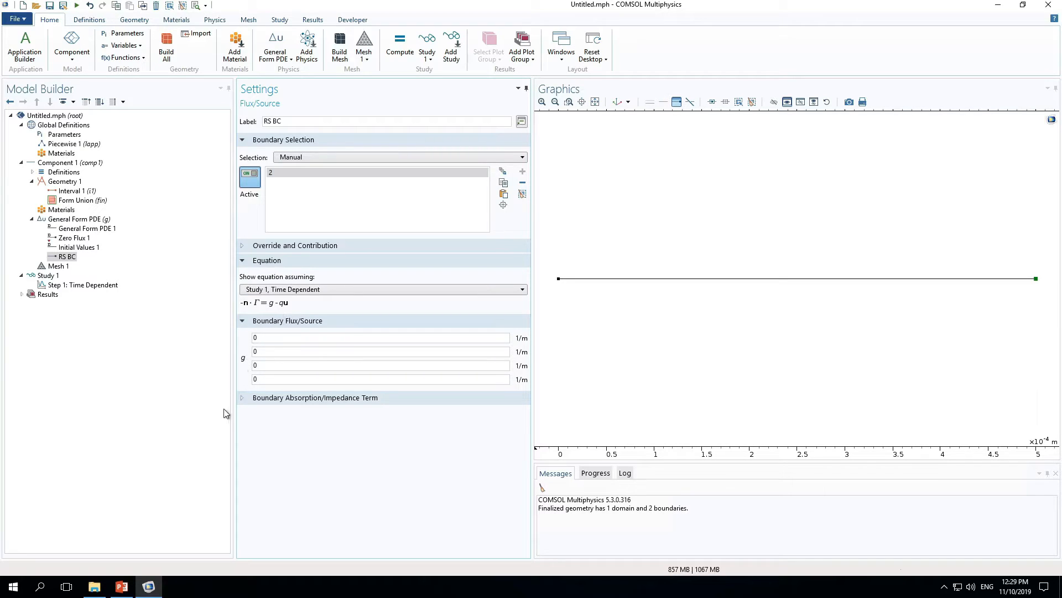
# Copy -Iapp(t)/F from the right side BCs on the PowerPoint slide into COMSOL's first and fourth boundary flux components of RS BC.
pyautogui.click(122, 586)
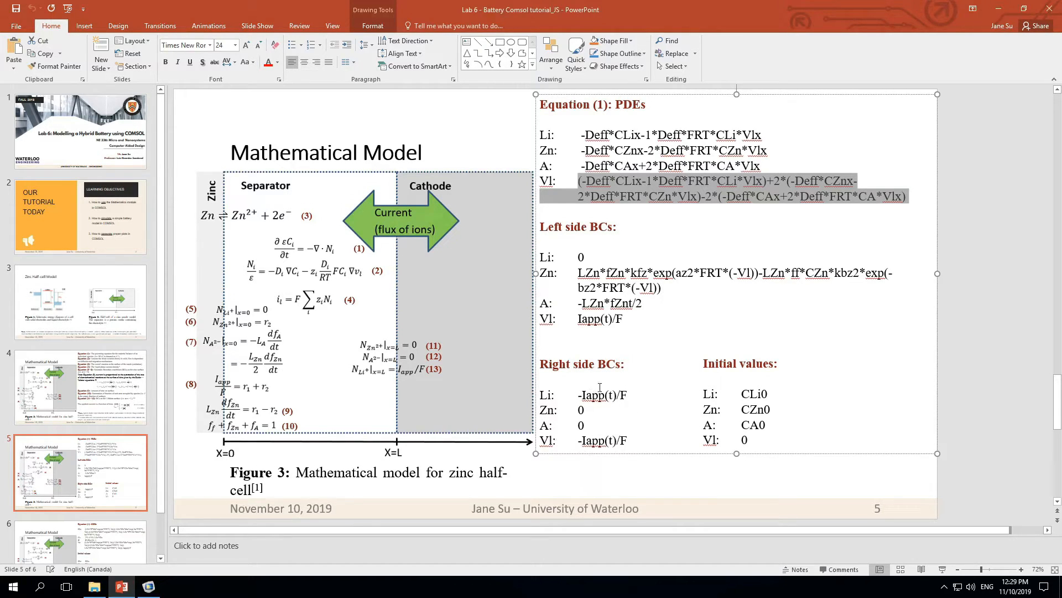
pyautogui.moveTo(631, 395); pyautogui.dragTo(580, 397)
pyautogui.hotkey('ctrl', 'c')
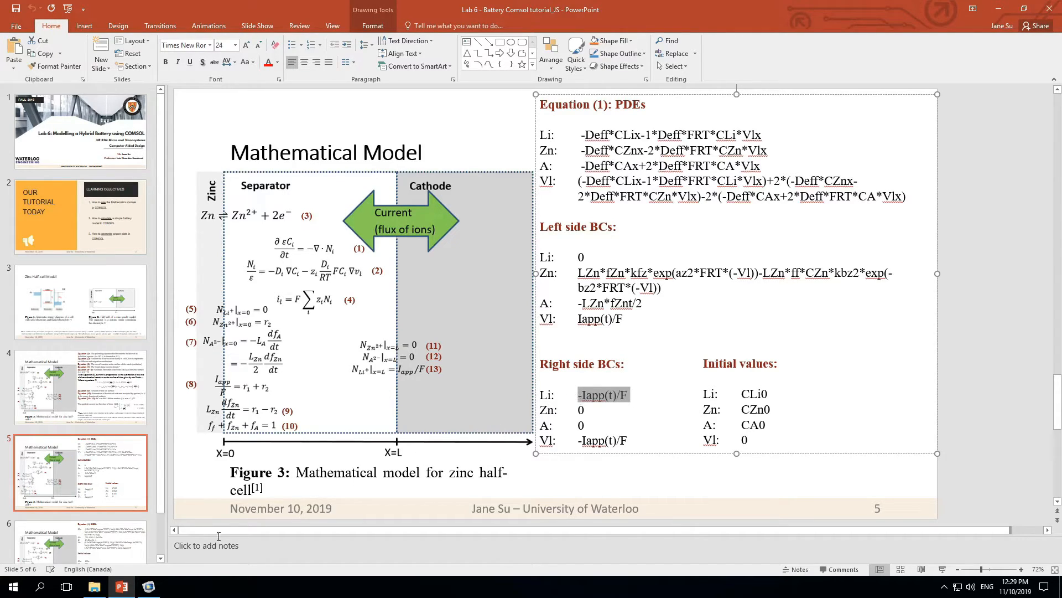
pyautogui.click(148, 586)
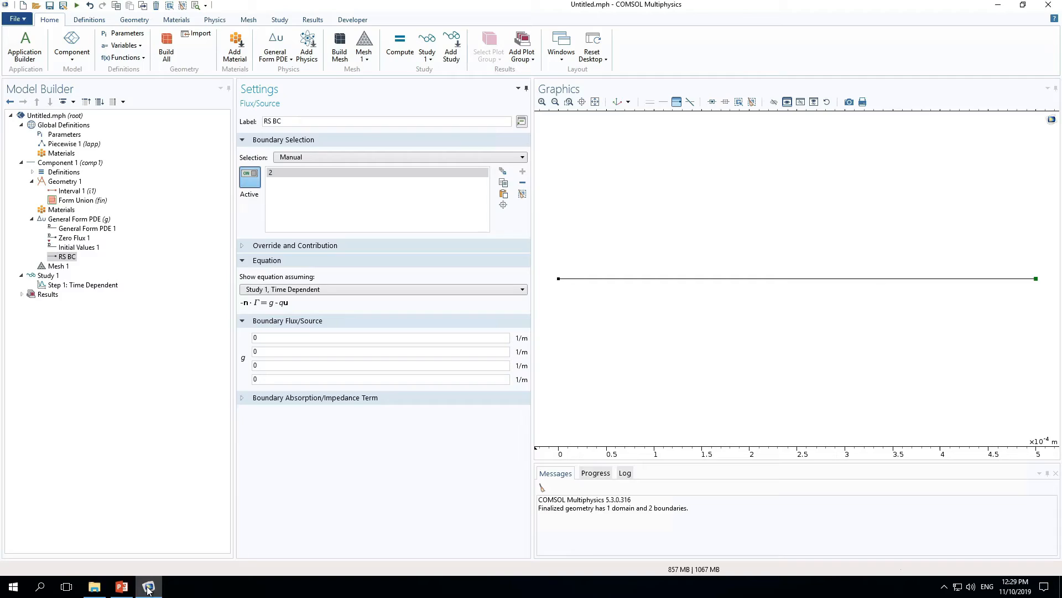
pyautogui.doubleClick(259, 338)
pyautogui.hotkey('ctrl', 'v')
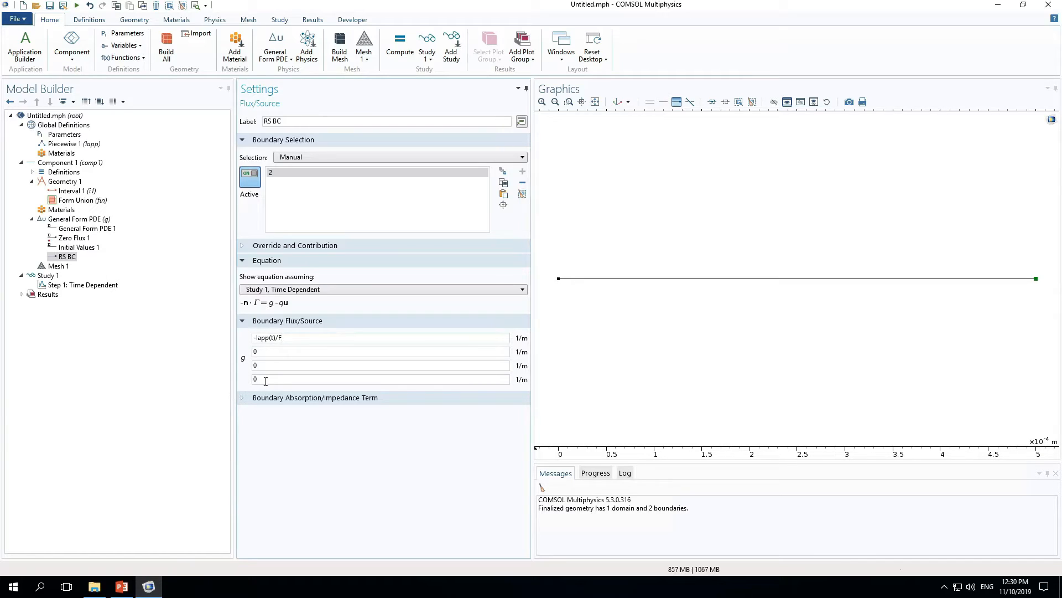
pyautogui.moveTo(266, 380); pyautogui.dragTo(250, 383)
pyautogui.hotkey('ctrl', 'v')
pyautogui.click(122, 587)
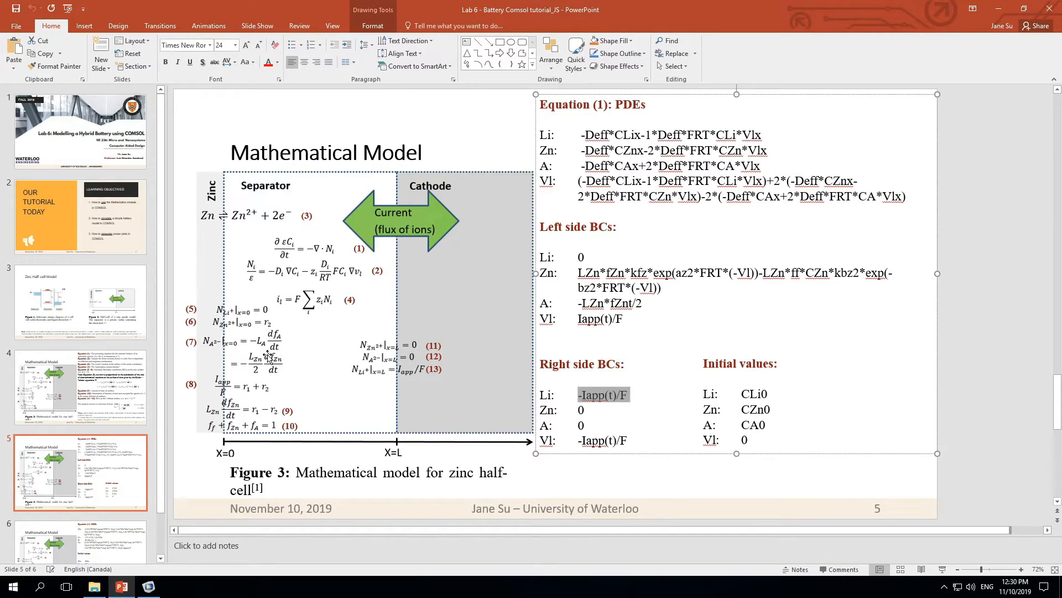
pyautogui.click(145, 586)
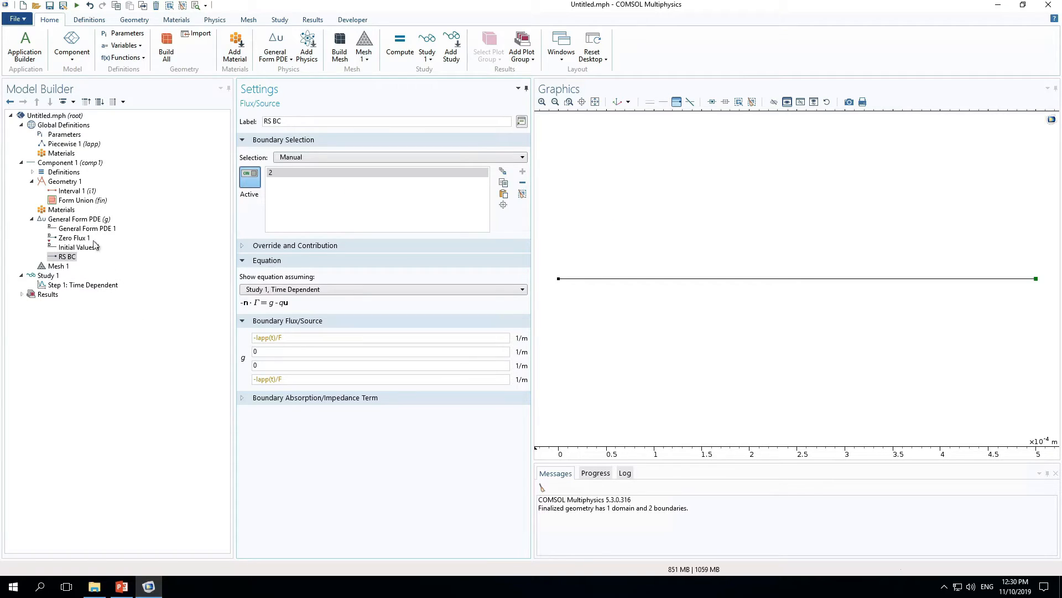
# Add a second Flux/Source condition labelled LS BC to the General Form PDE and assign it to boundary 1 at x=0.
pyautogui.click(84, 222)
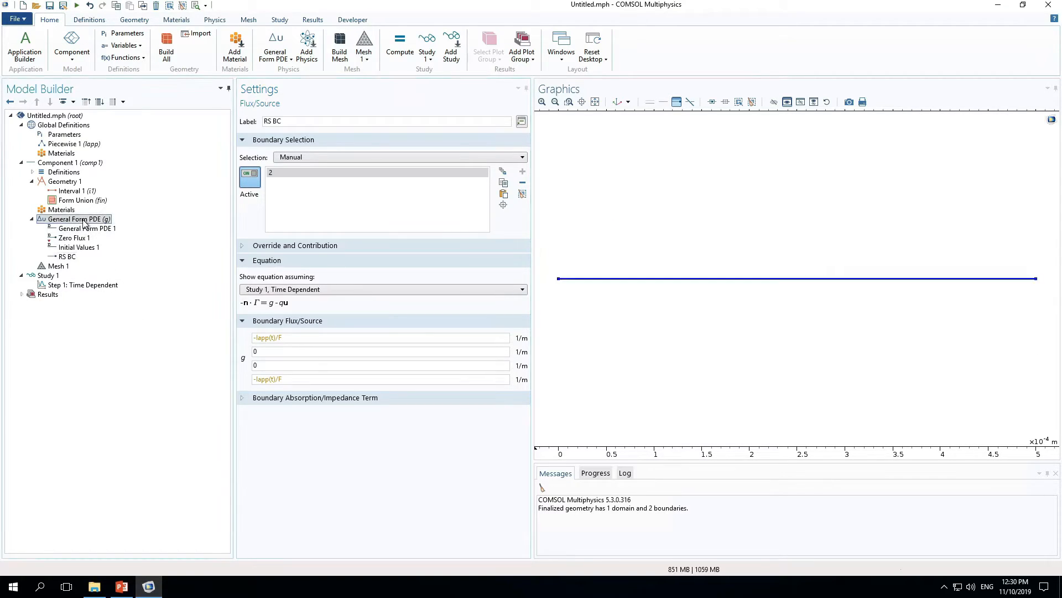
pyautogui.rightClick(84, 221)
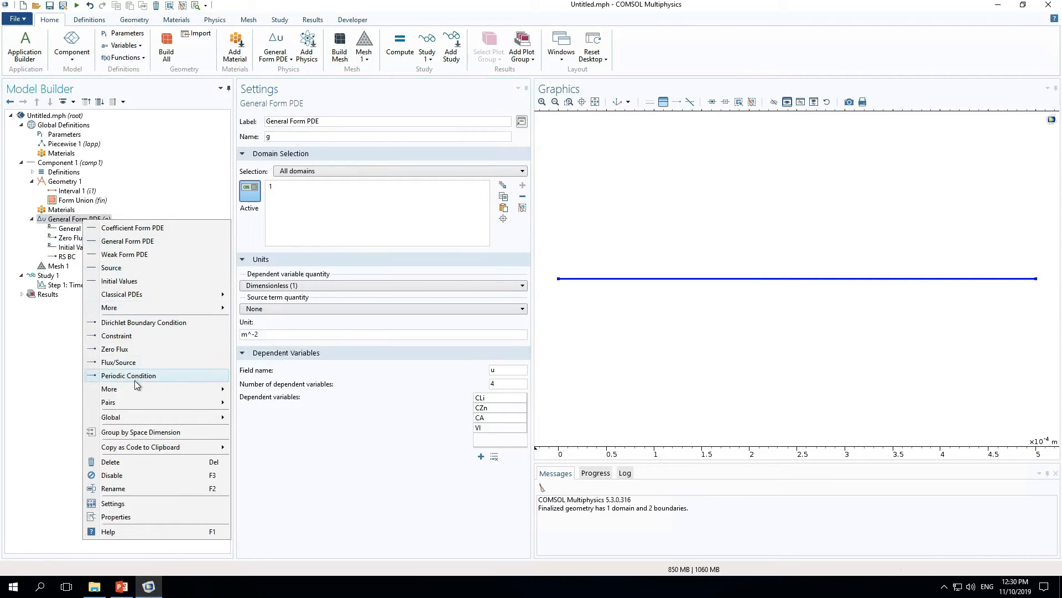
pyautogui.press('Escape')
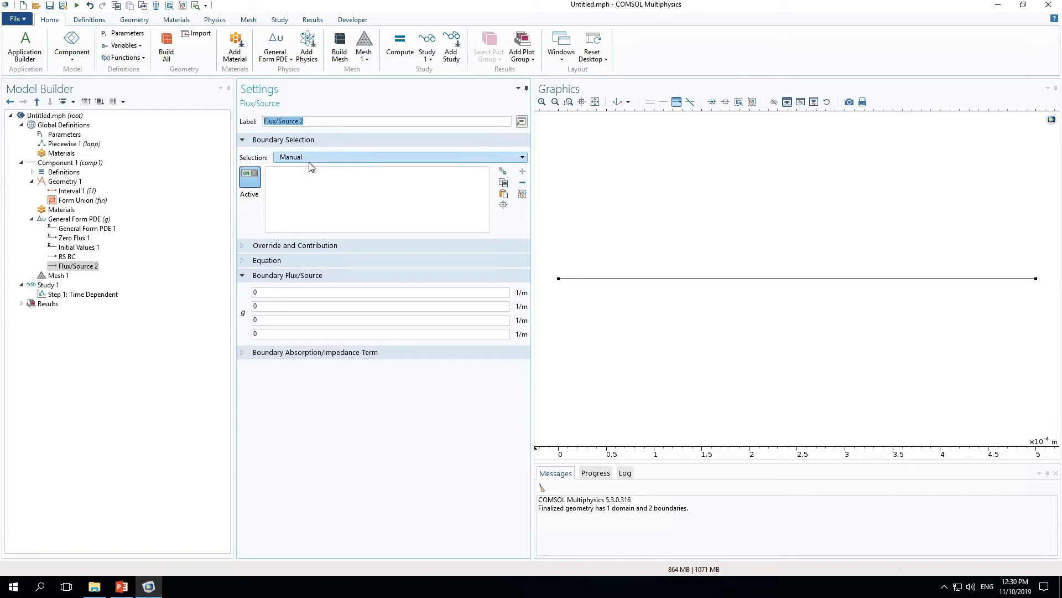
pyautogui.write('LS BC')
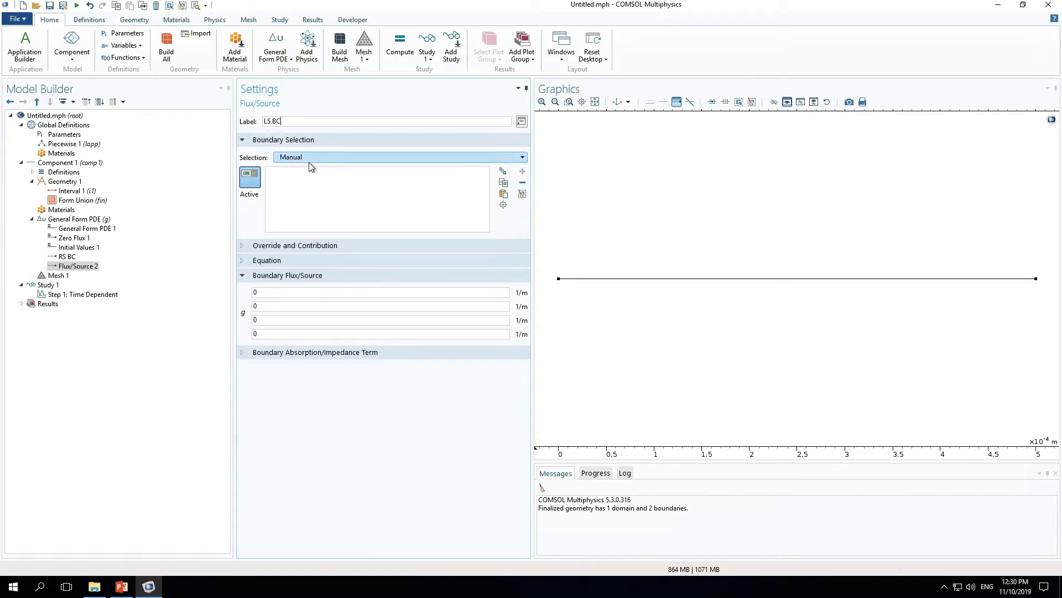
pyautogui.click(559, 279)
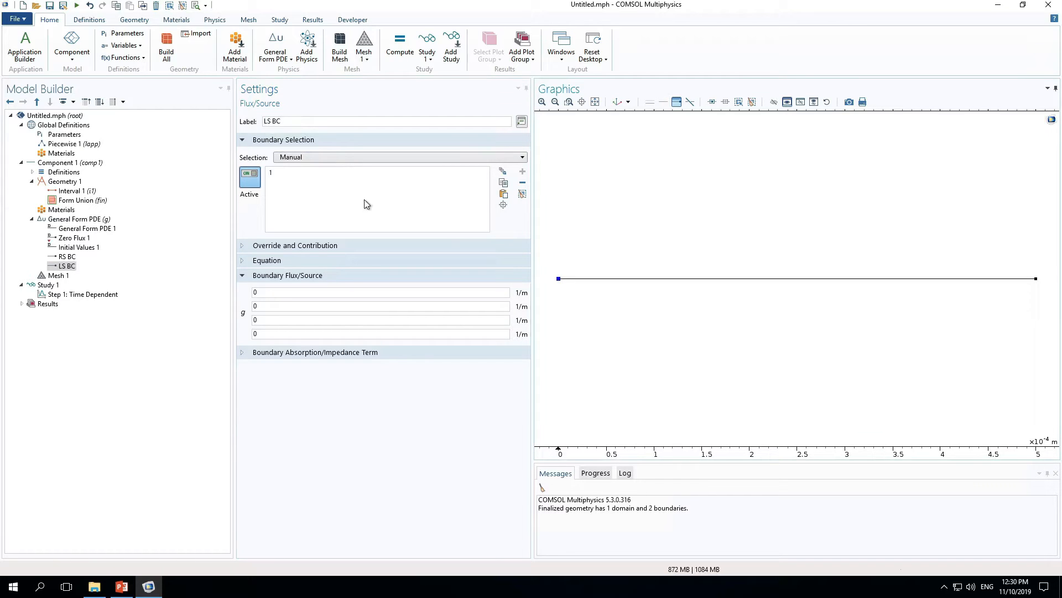
pyautogui.click(284, 174)
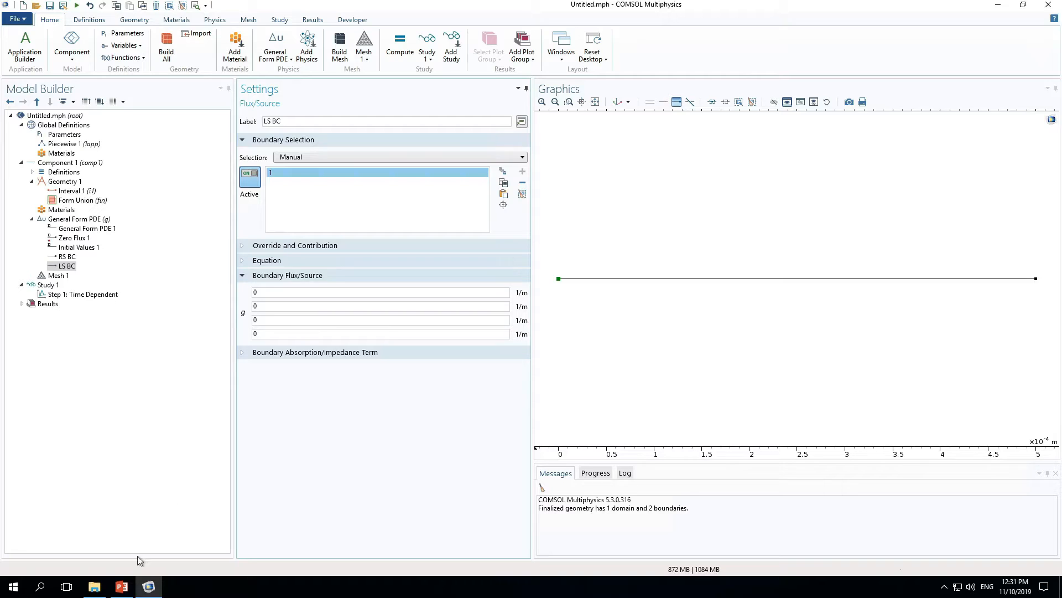
# Copy the left side Zn expression LZn*fZn*kfz*exp(az2*FRT*(-Vl))-LZn*ff*CZn*kbz2*exp(-bz2*FRT*(-Vl)) from the PowerPoint slide into COMSOL's second flux component of LS BC.
pyautogui.click(124, 585)
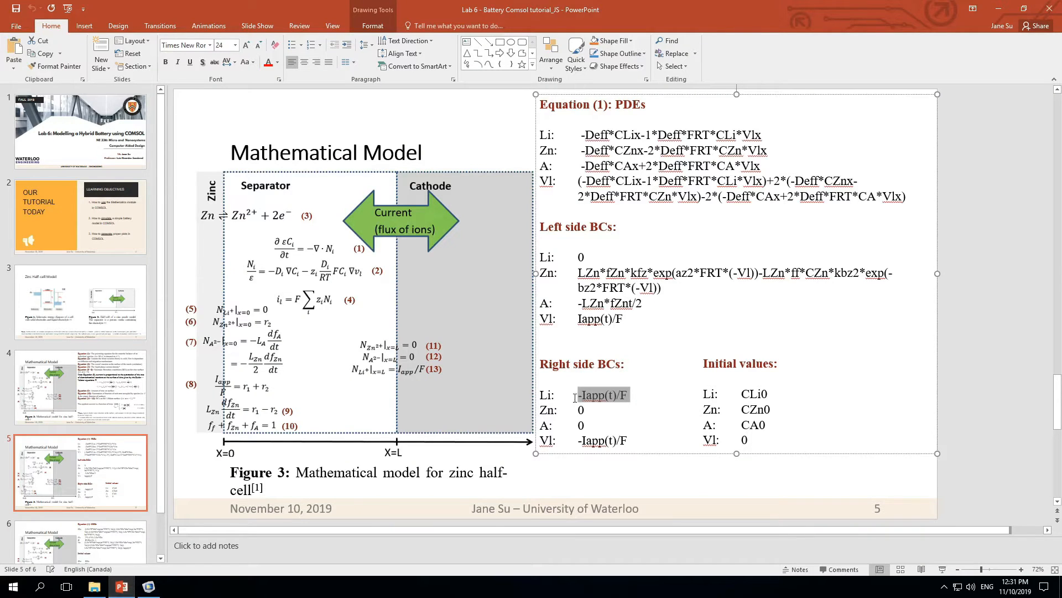
pyautogui.moveTo(578, 273); pyautogui.dragTo(659, 289)
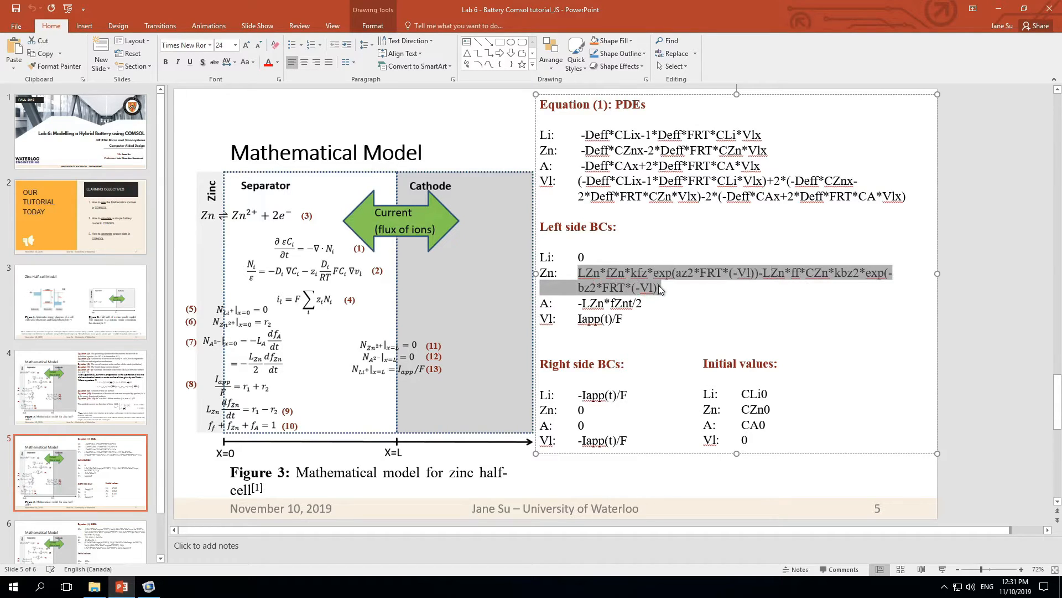
pyautogui.click(149, 586)
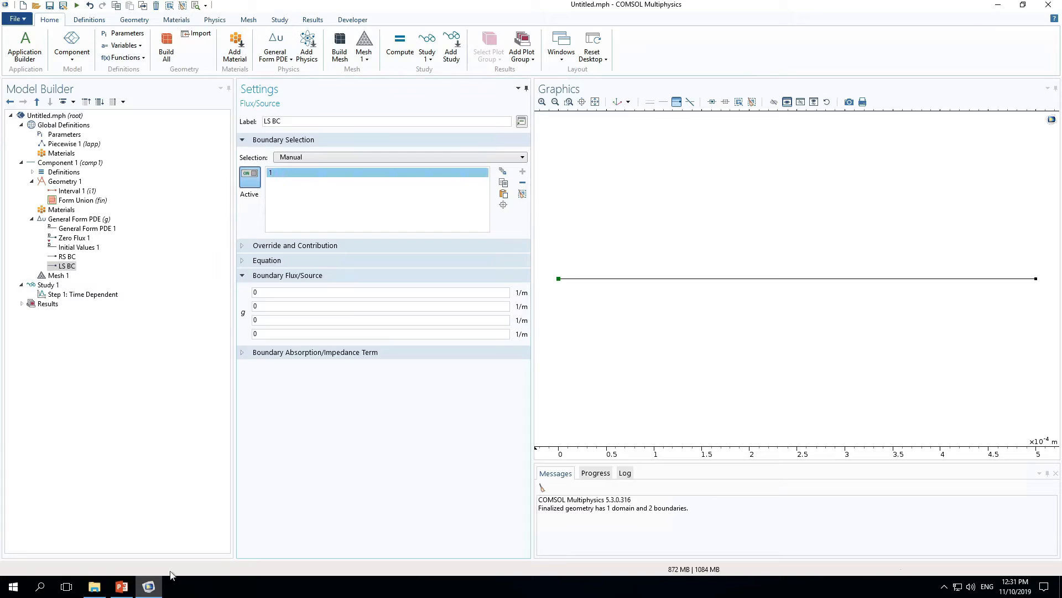
pyautogui.click(266, 307)
pyautogui.press('BackSpace')
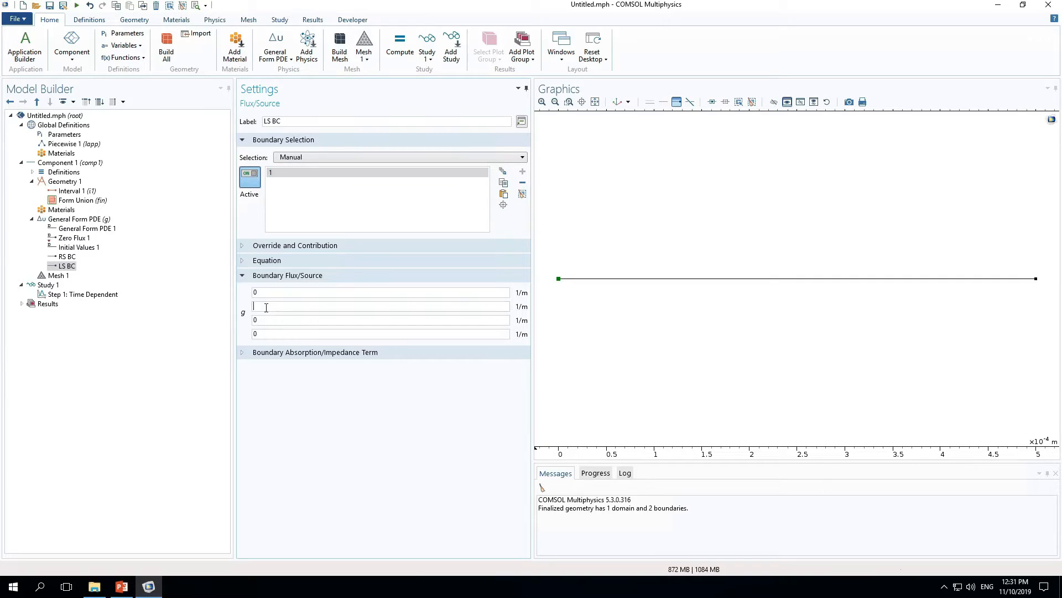
pyautogui.write('LZn*fZn*kfz*exp(az2*FRT*(-Vl))-LZn*ff*CZn*kbz2*exp(- bz2*FRT*(-Vl))')
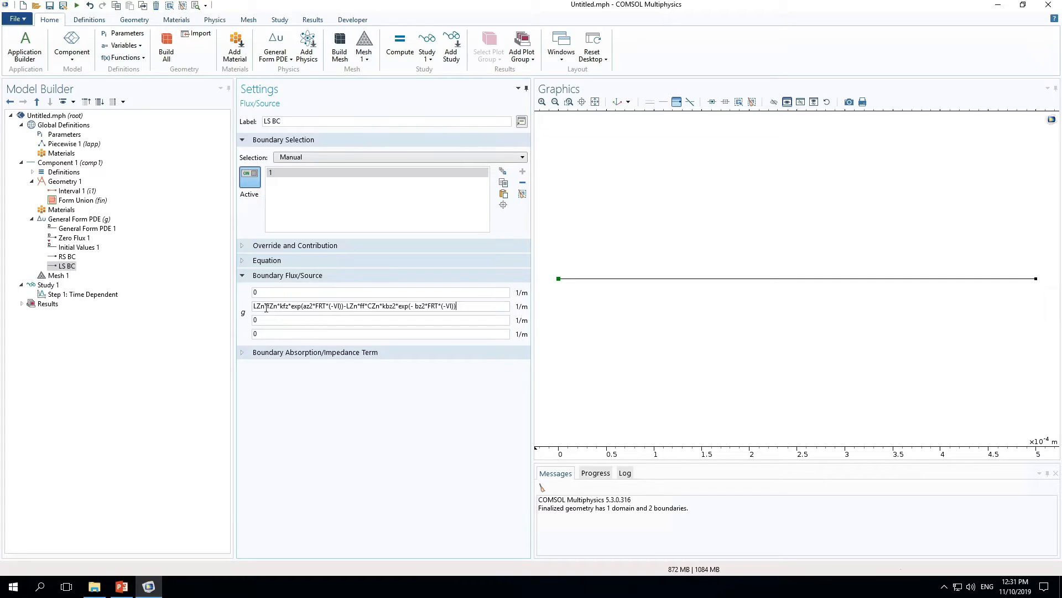
# Copy -LZn*fZnt/2 from the left side BCs on the PowerPoint slide into COMSOL's third boundary flux component of LS BC.
pyautogui.click(120, 586)
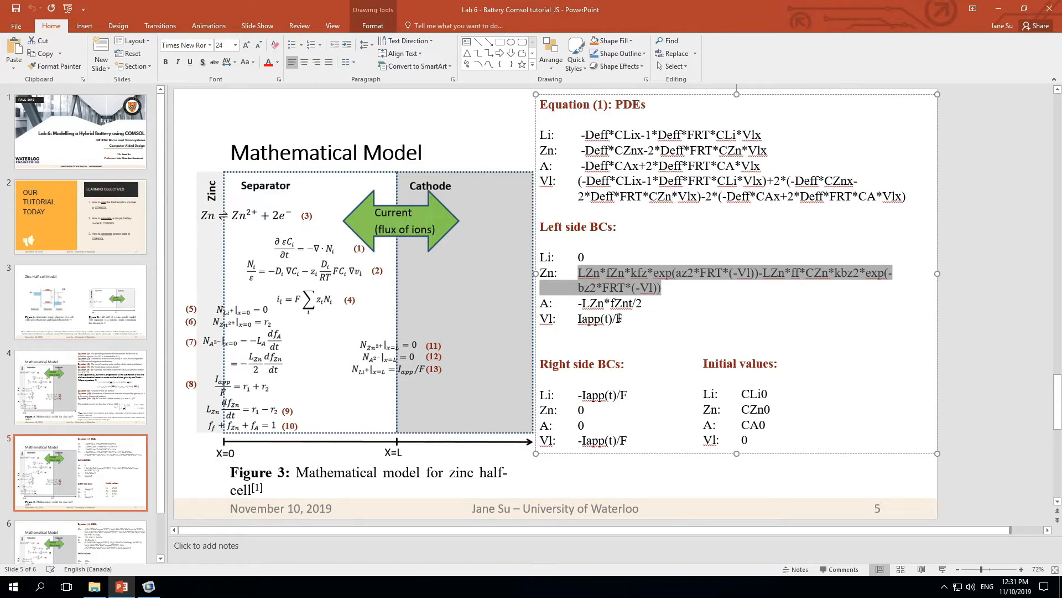
pyautogui.click(630, 303)
pyautogui.moveTo(640, 302); pyautogui.dragTo(579, 306)
pyautogui.hotkey('ctrl', 'c')
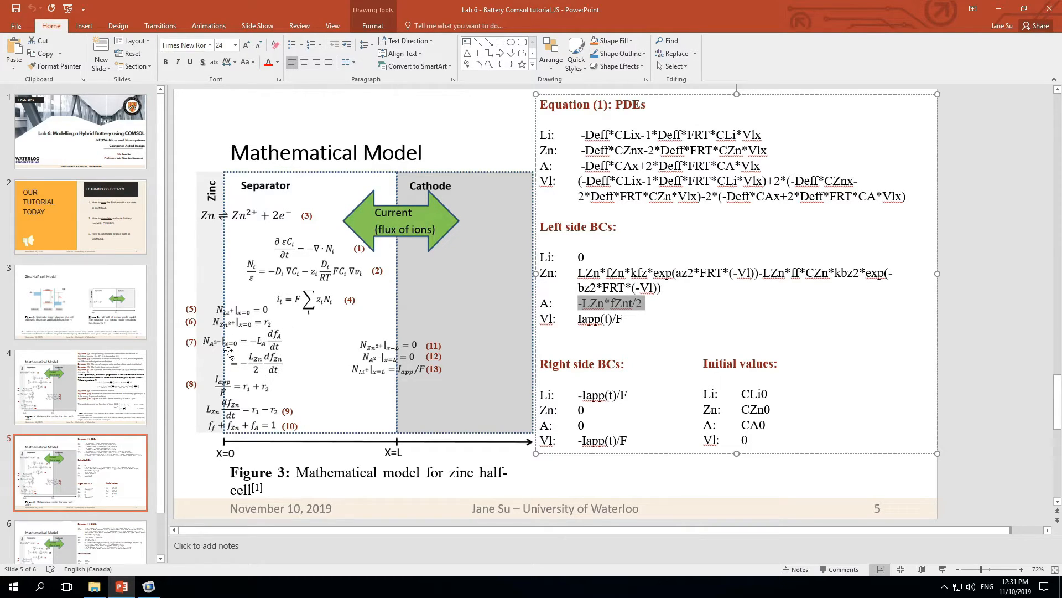
pyautogui.click(148, 586)
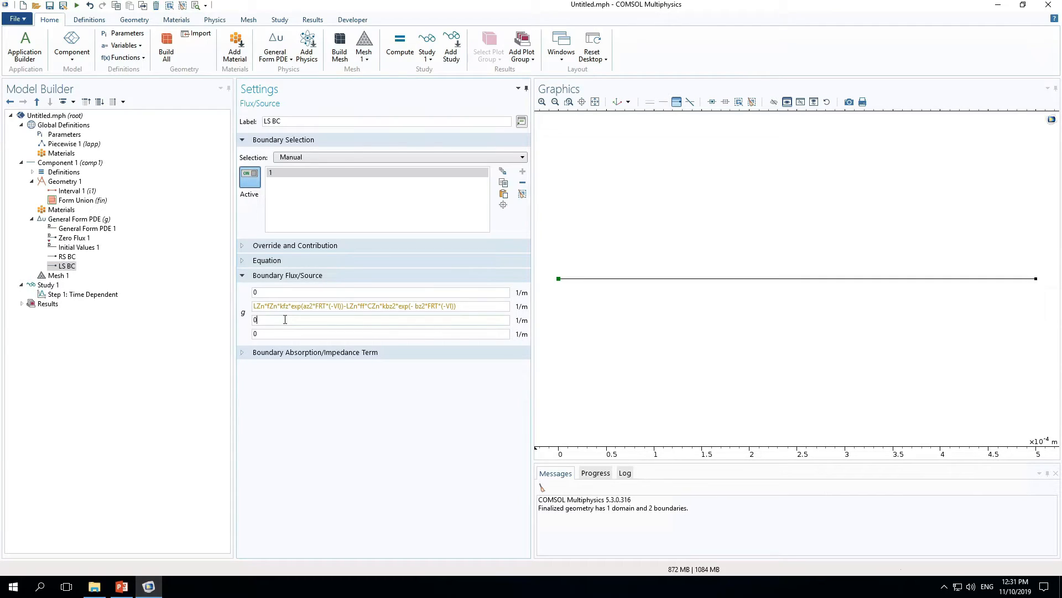
pyautogui.press('BackSpace')
pyautogui.hotkey('ctrl', 'v')
# Copy Iapp(t)/F from the left side BCs on the PowerPoint slide into COMSOL's fourth boundary flux component of LS BC.
pyautogui.click(122, 586)
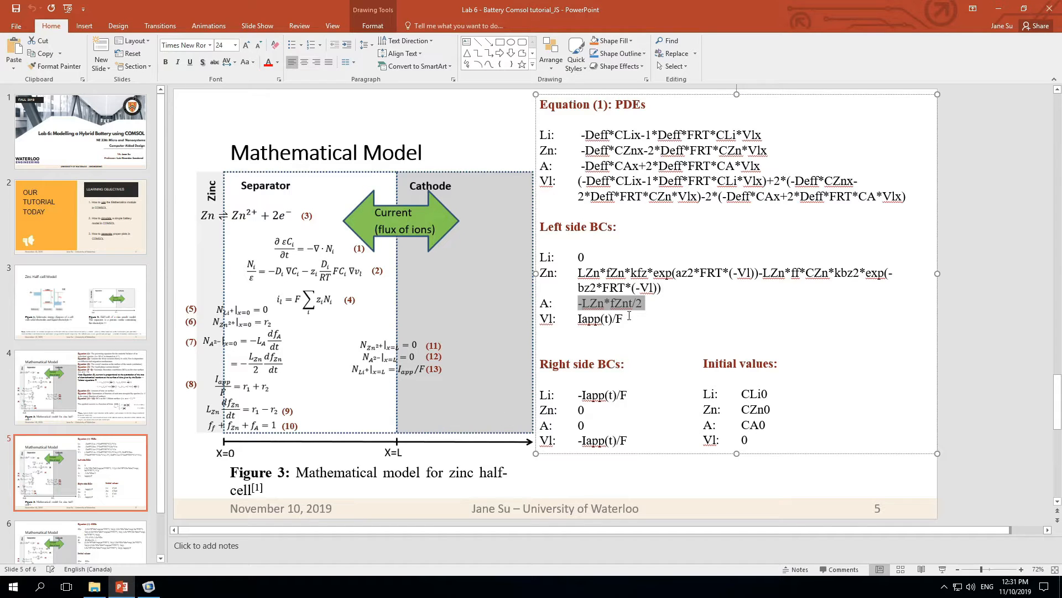
pyautogui.moveTo(624, 319); pyautogui.dragTo(578, 321)
pyautogui.hotkey('ctrl', 'c')
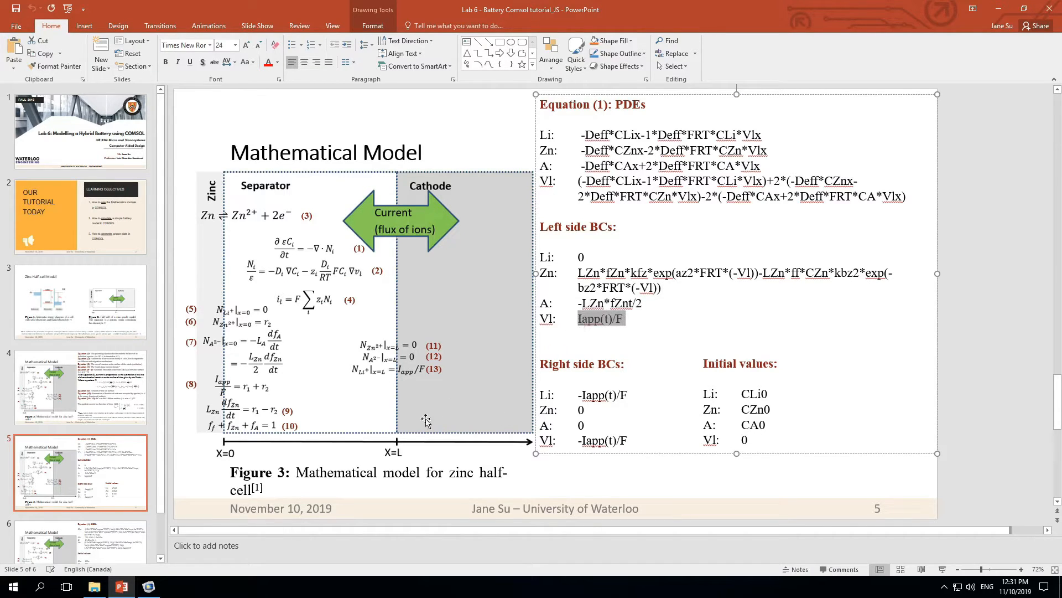
pyautogui.click(153, 589)
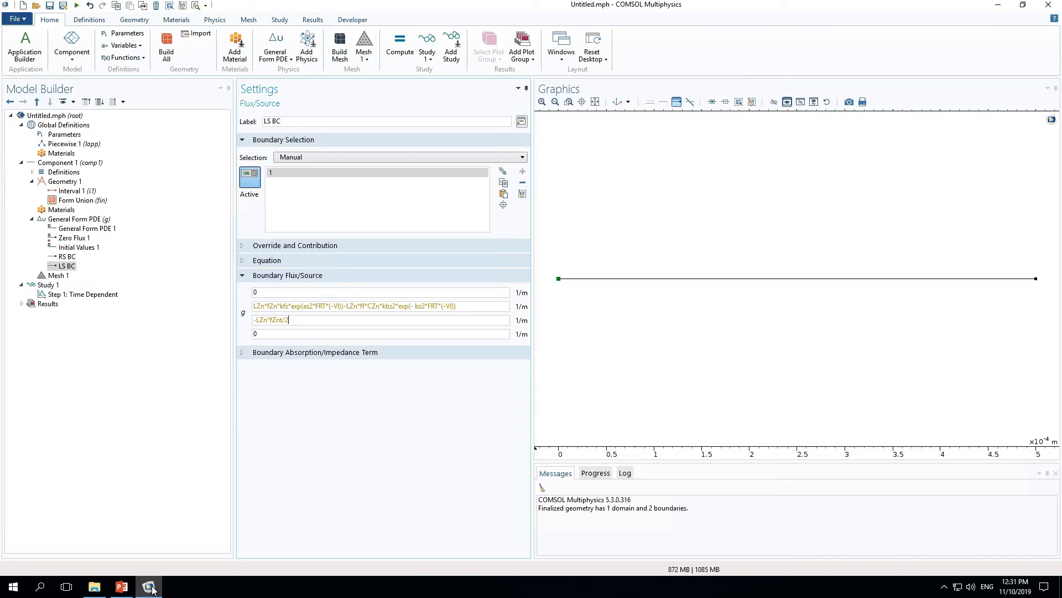
pyautogui.press('BackSpace')
pyautogui.hotkey('ctrl', 'v')
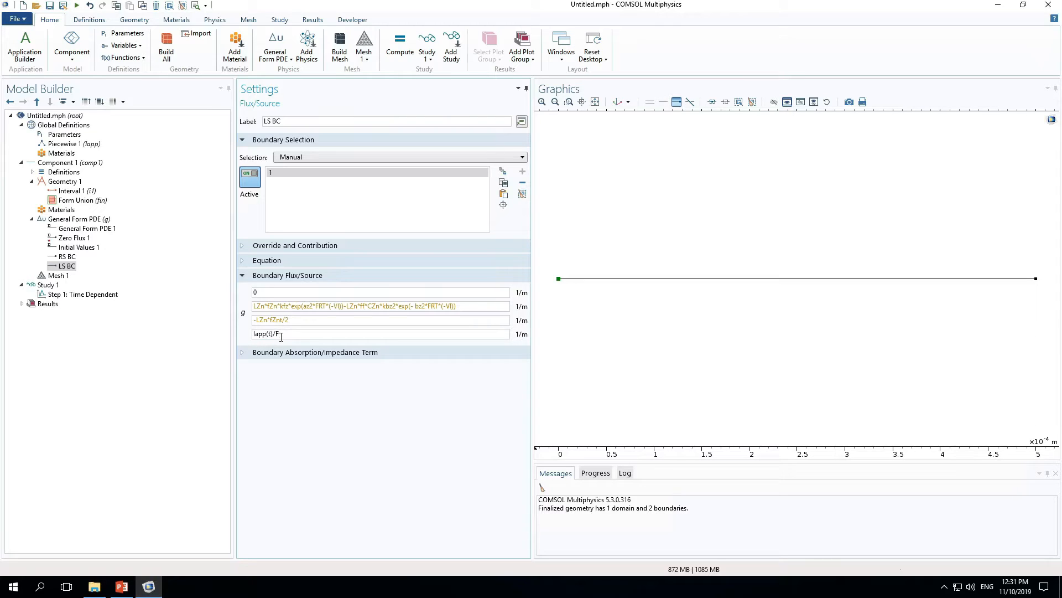
pyautogui.click(242, 332)
# Add a Dirichlet Boundary Condition to the General Form PDE at boundary 1, prescribing only Vl with the value Va.
pyautogui.rightClick(94, 224)
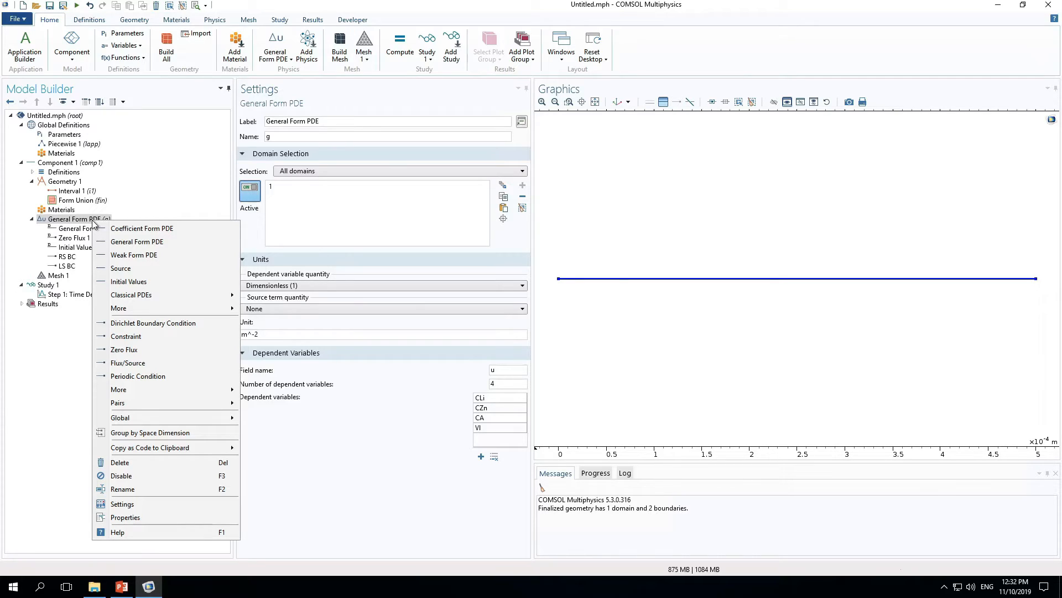
pyautogui.click(155, 324)
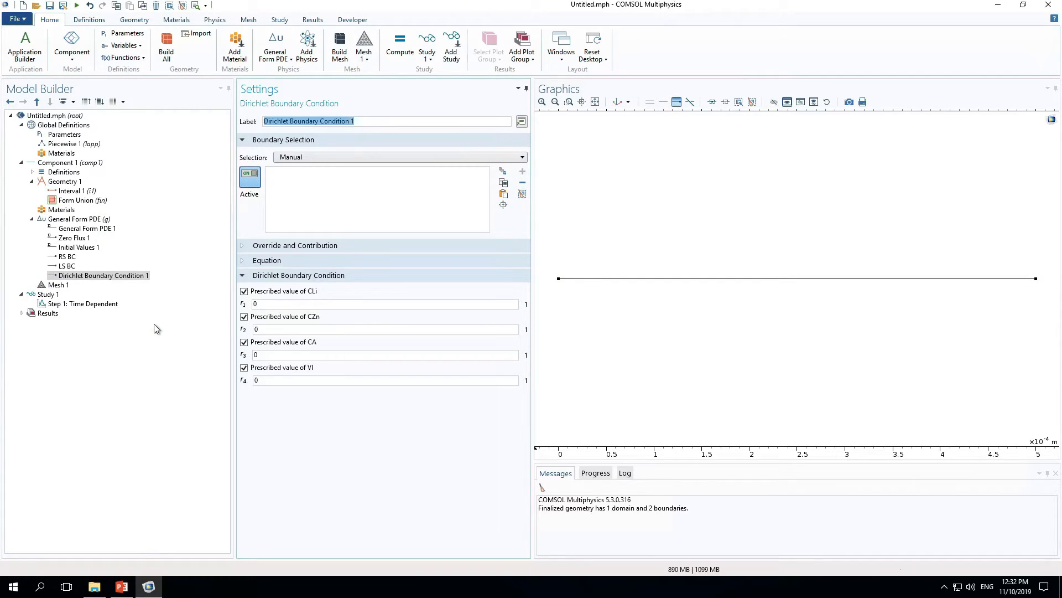
pyautogui.click(559, 279)
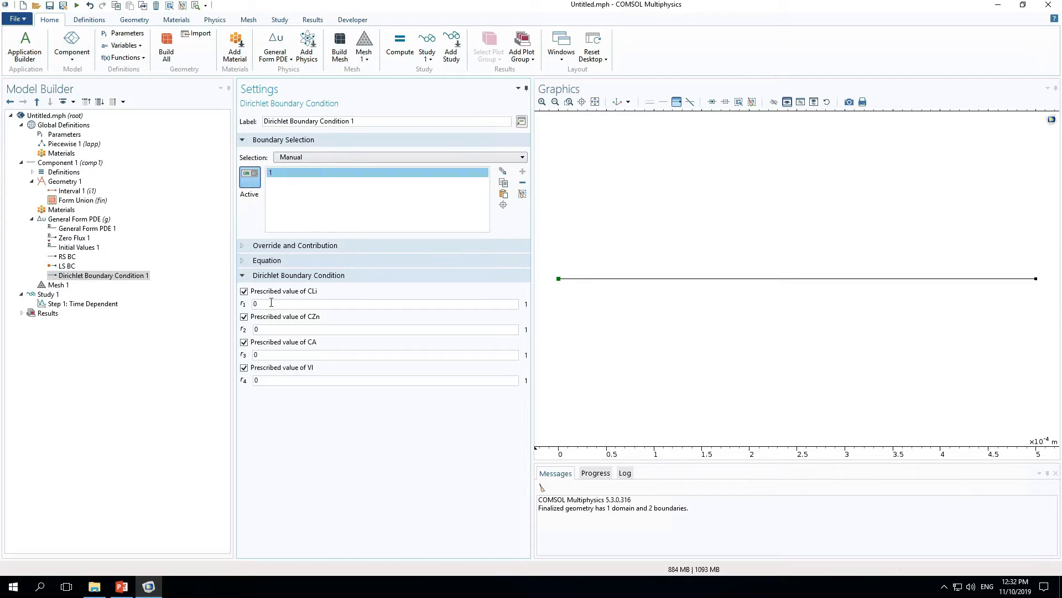
pyautogui.click(244, 291)
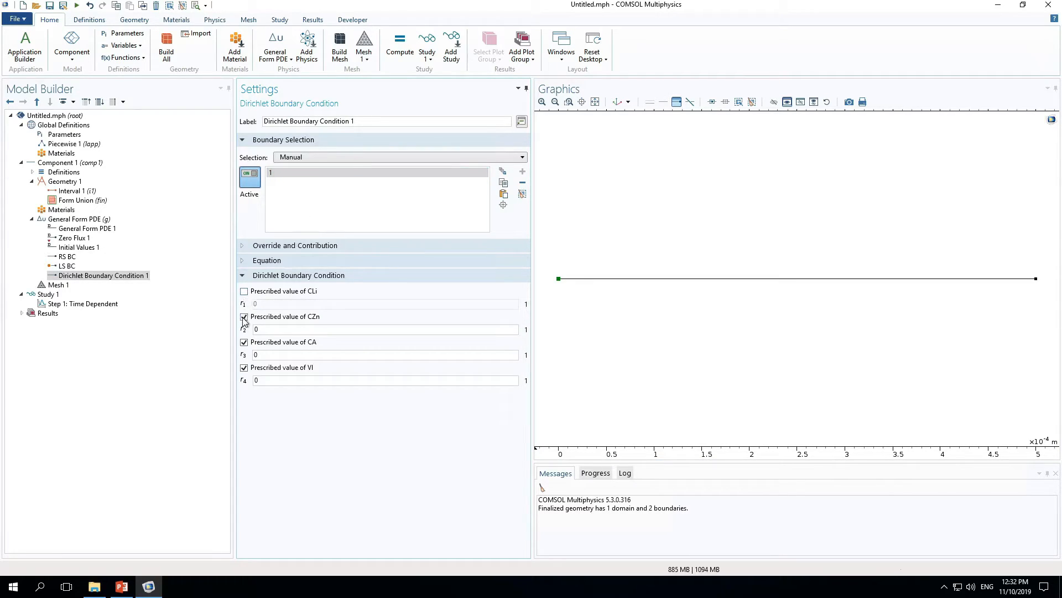
pyautogui.click(244, 317)
pyautogui.click(244, 343)
pyautogui.write('Va')
pyautogui.click(280, 399)
# Check the initial values on the PowerPoint slide and set COMSOL's initial values for CLi, CZn and CA to CLi0, CZn0 and CA0.
pyautogui.click(122, 586)
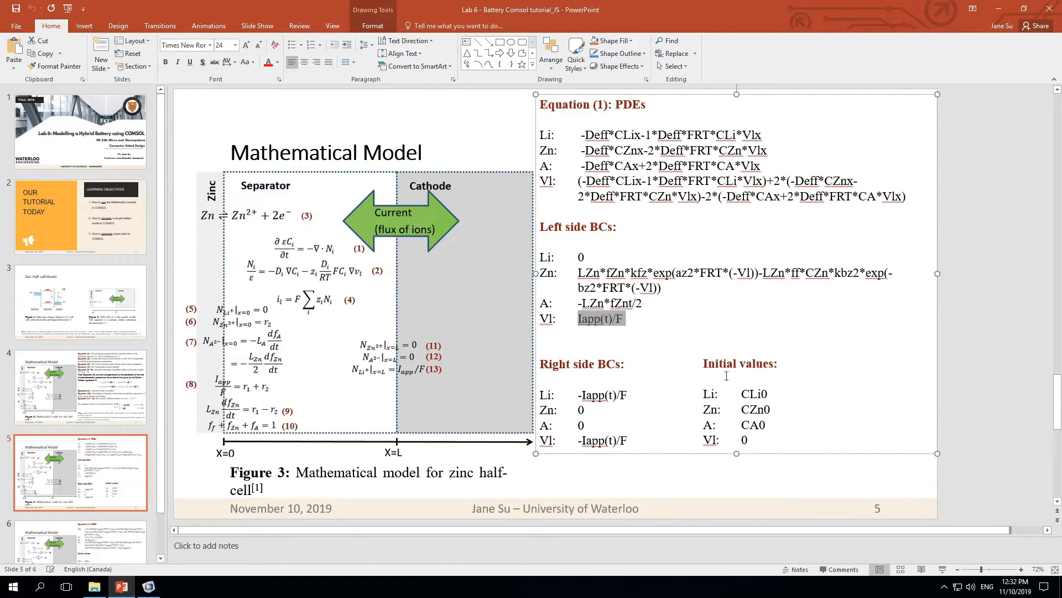
pyautogui.click(147, 587)
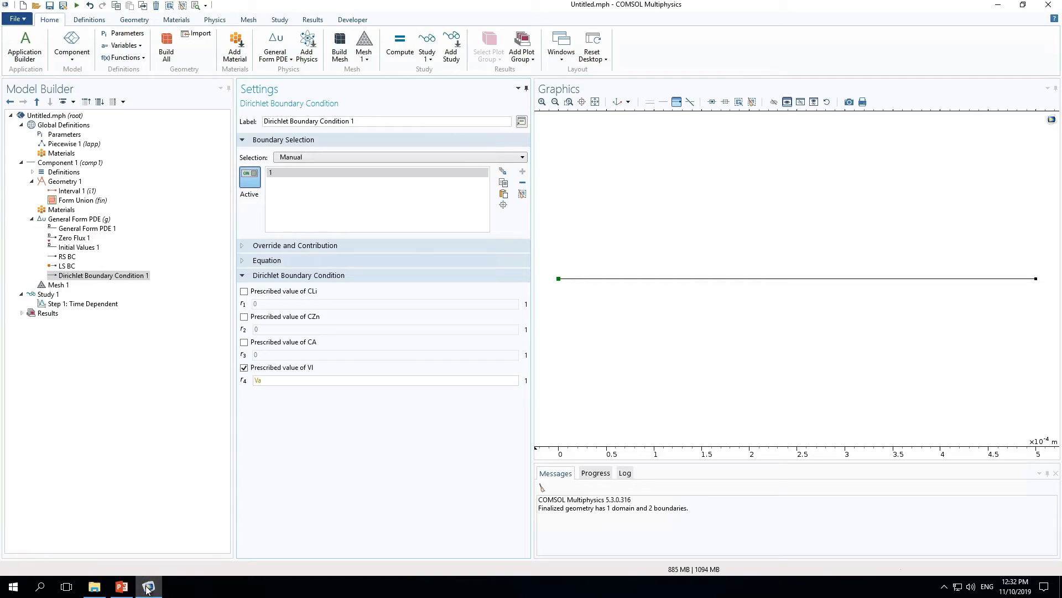
pyautogui.click(77, 219)
pyautogui.click(86, 248)
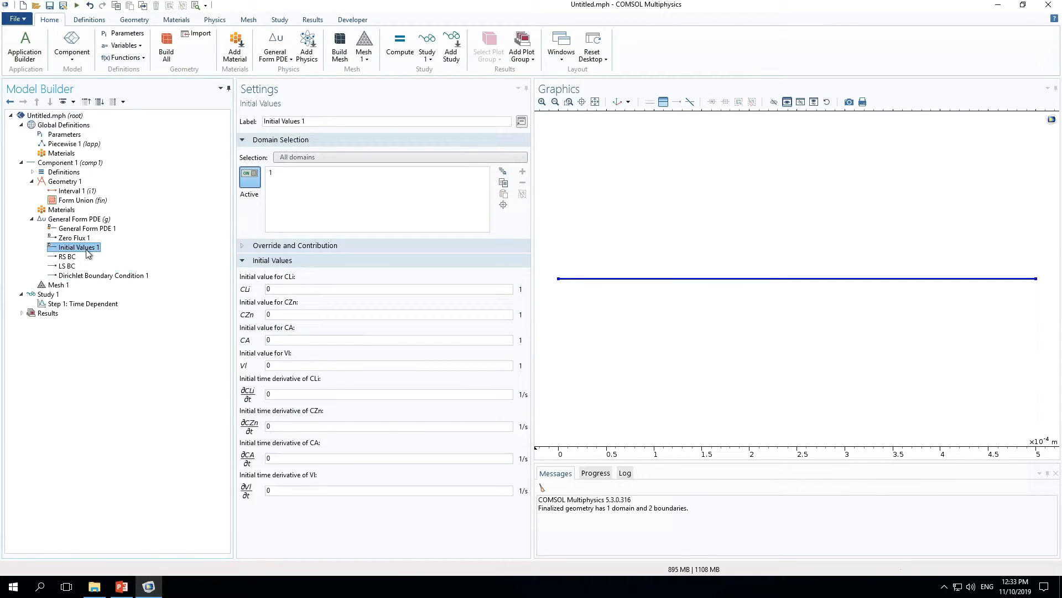
pyautogui.click(289, 288)
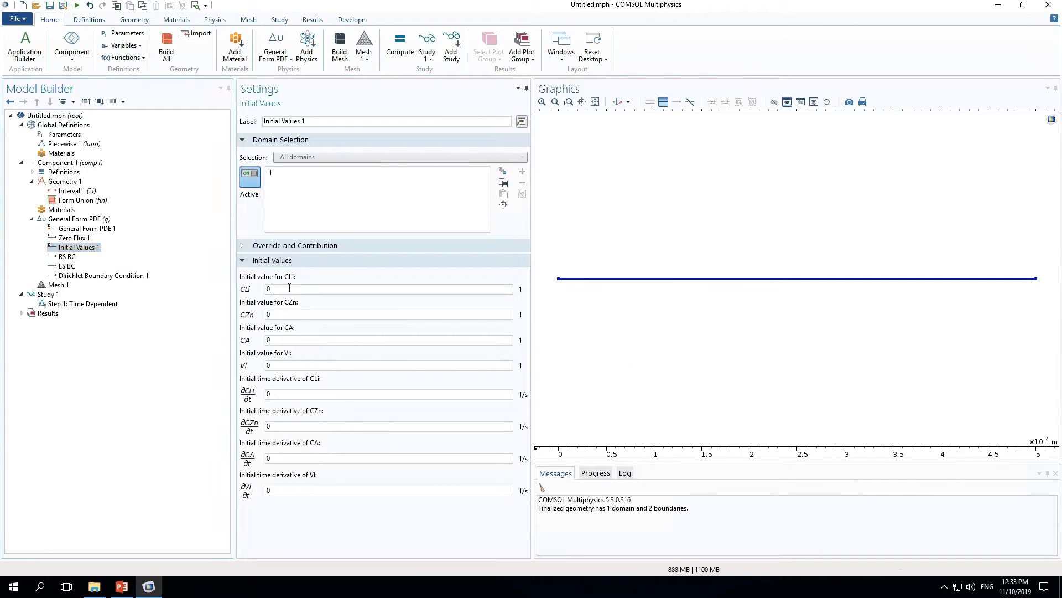
pyautogui.press('BackSpace')
pyautogui.write('Cli0')
pyautogui.click(285, 314)
pyautogui.press('BackSpace')
pyautogui.write('CZn0')
pyautogui.press('BackSpace')
pyautogui.write('CA')
# Review the ODEs on PowerPoint slide 6, return to COMSOL and add a Boundary ODEs and DAEs interface to Component 1.
pyautogui.click(122, 587)
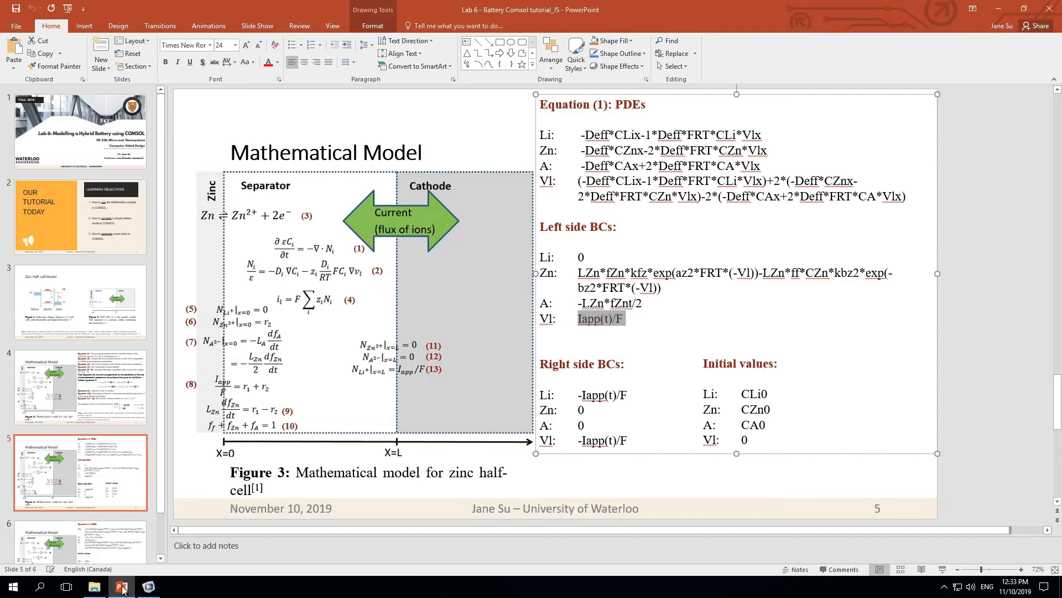
pyautogui.click(106, 547)
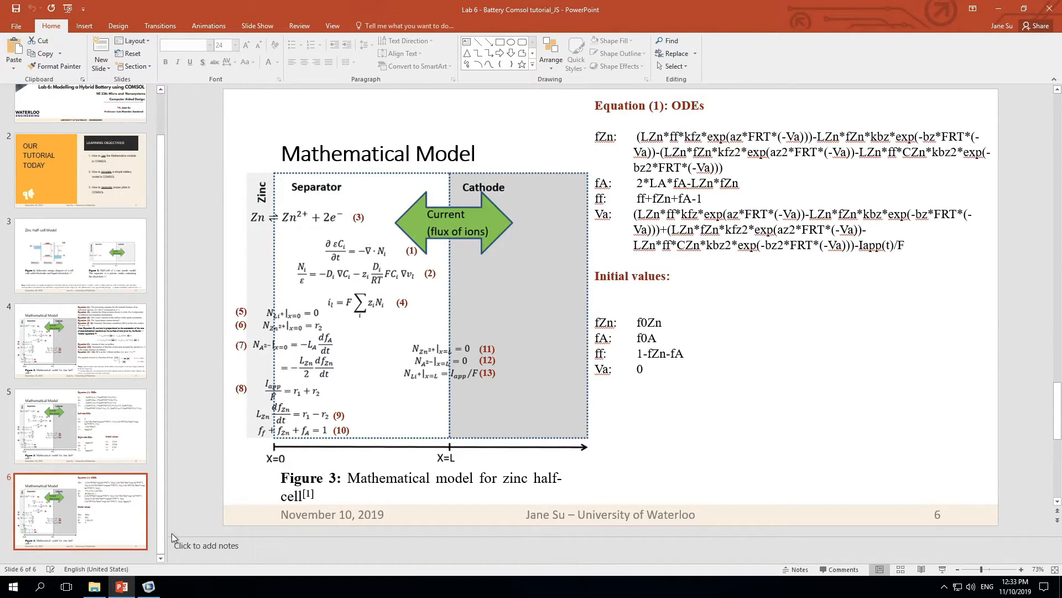
pyautogui.click(148, 587)
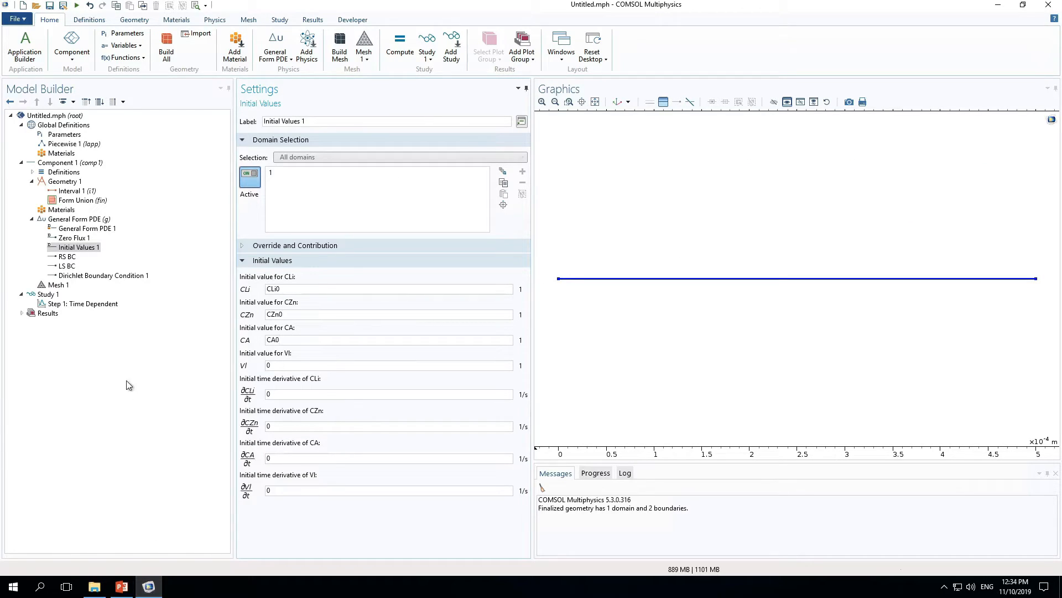
pyautogui.rightClick(61, 166)
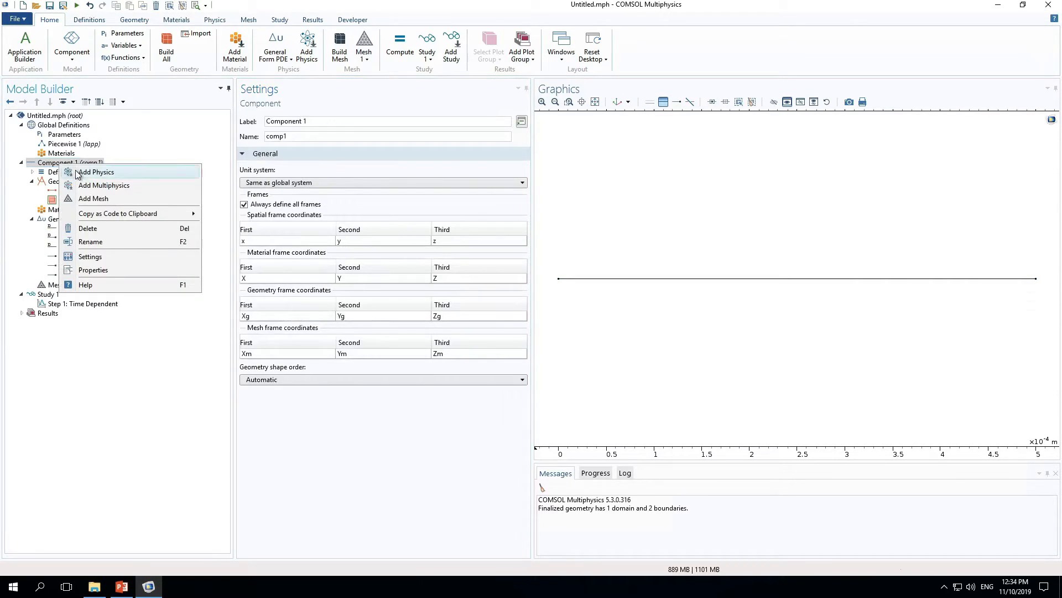
pyautogui.click(77, 173)
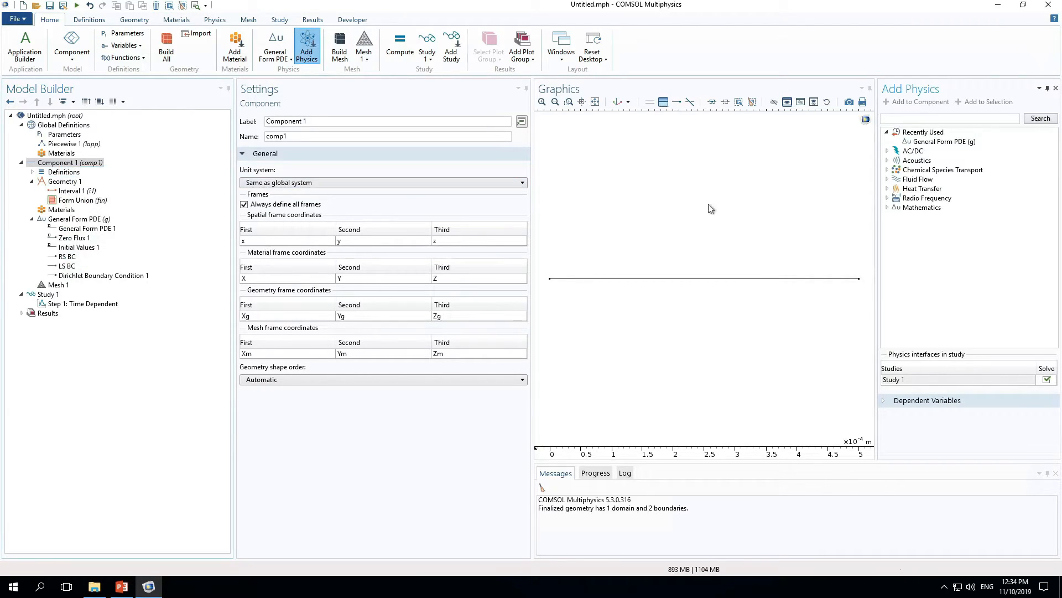
pyautogui.click(888, 208)
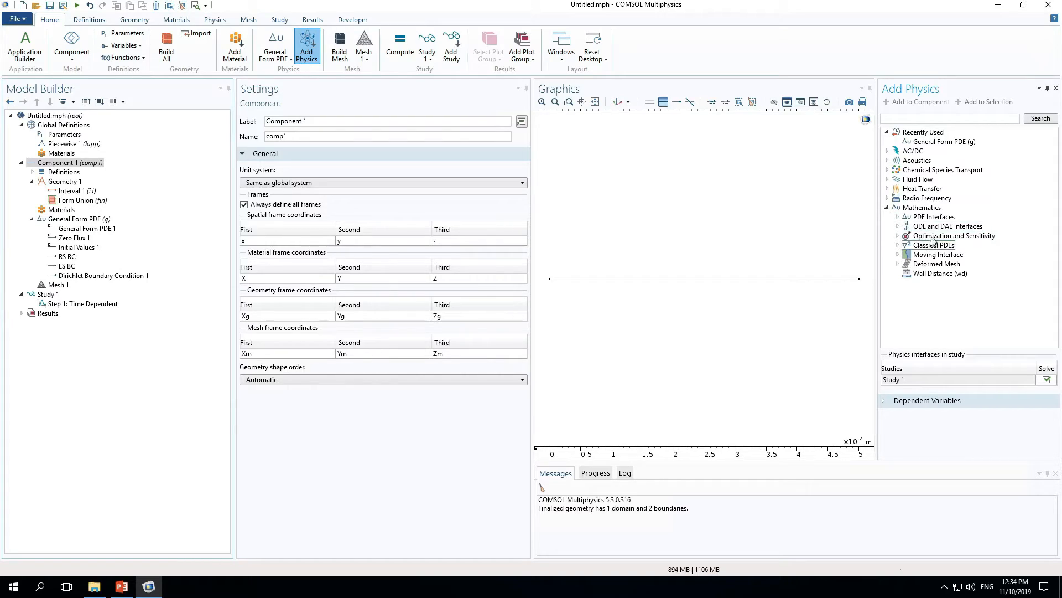
pyautogui.click(904, 227)
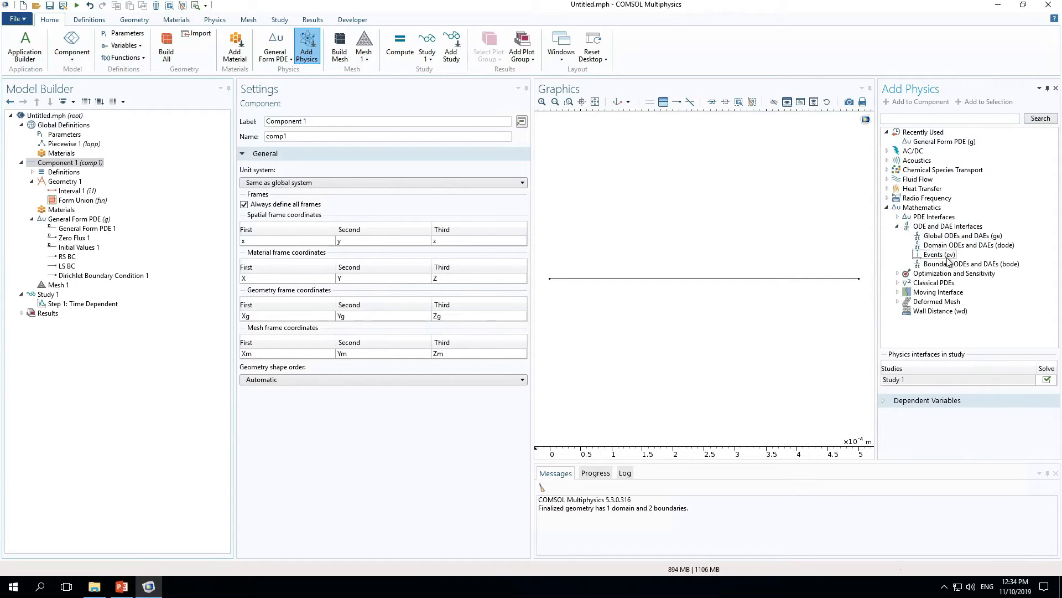
pyautogui.click(983, 264)
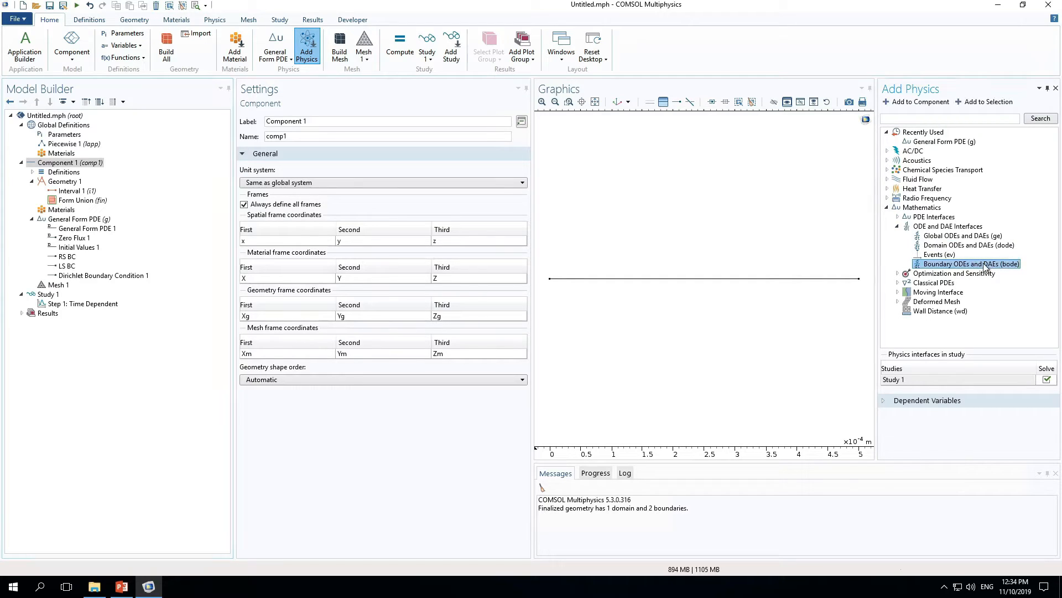
pyautogui.rightClick(984, 264)
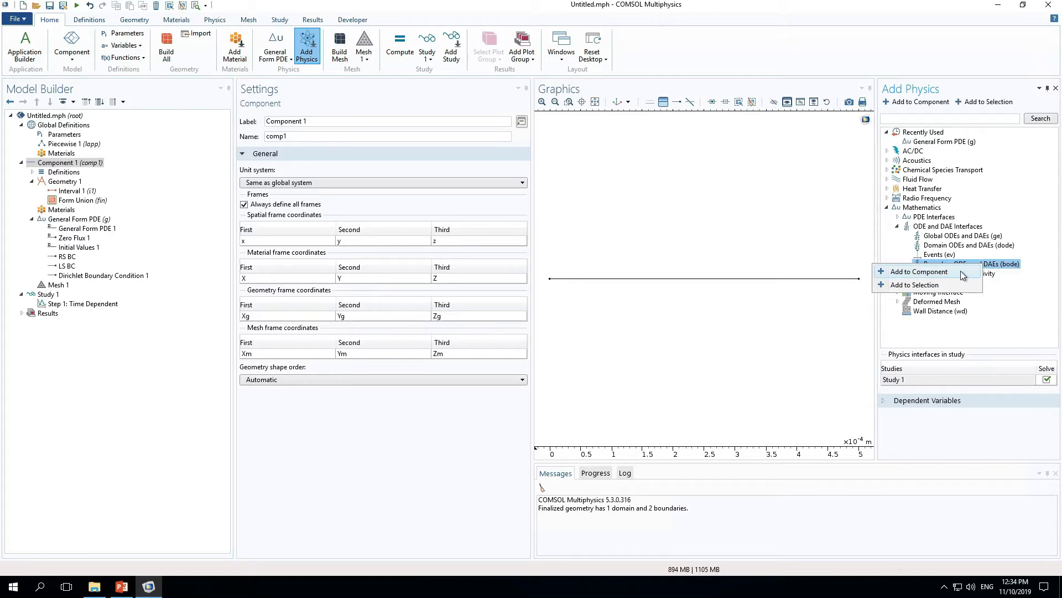
pyautogui.click(961, 270)
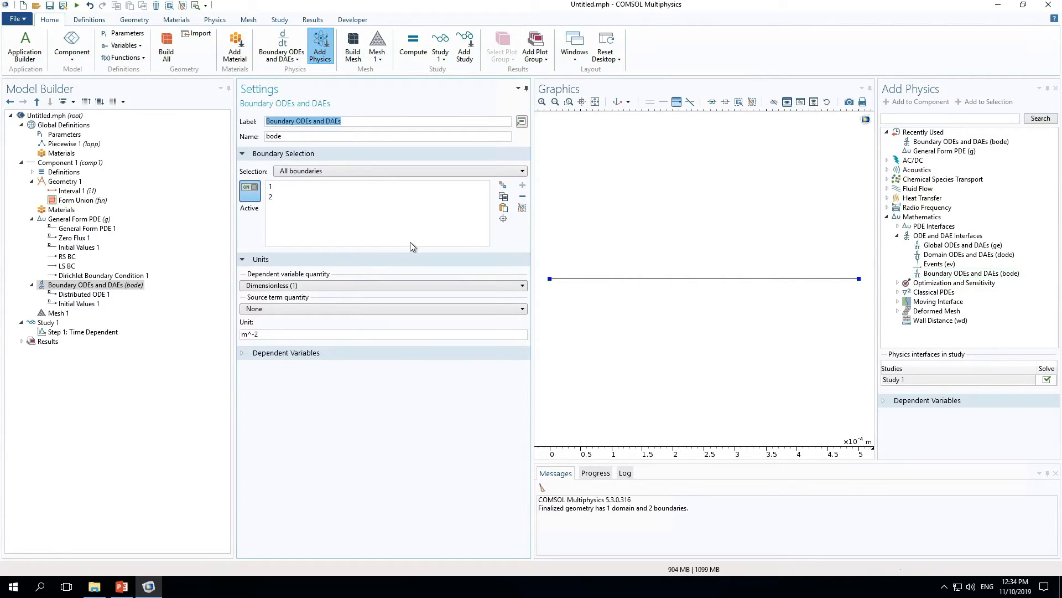
# Restrict the boundary selection of the Boundary ODEs and DAEs interface to boundary 1 by removing boundary 2.
pyautogui.click(551, 280)
pyautogui.click(551, 280)
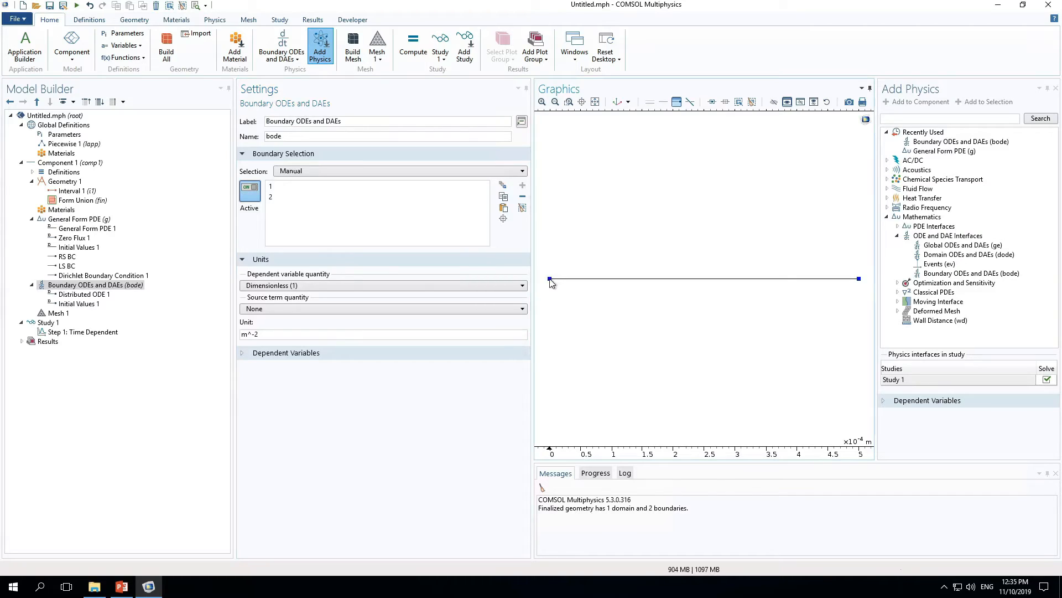
pyautogui.click(859, 279)
pyautogui.click(279, 189)
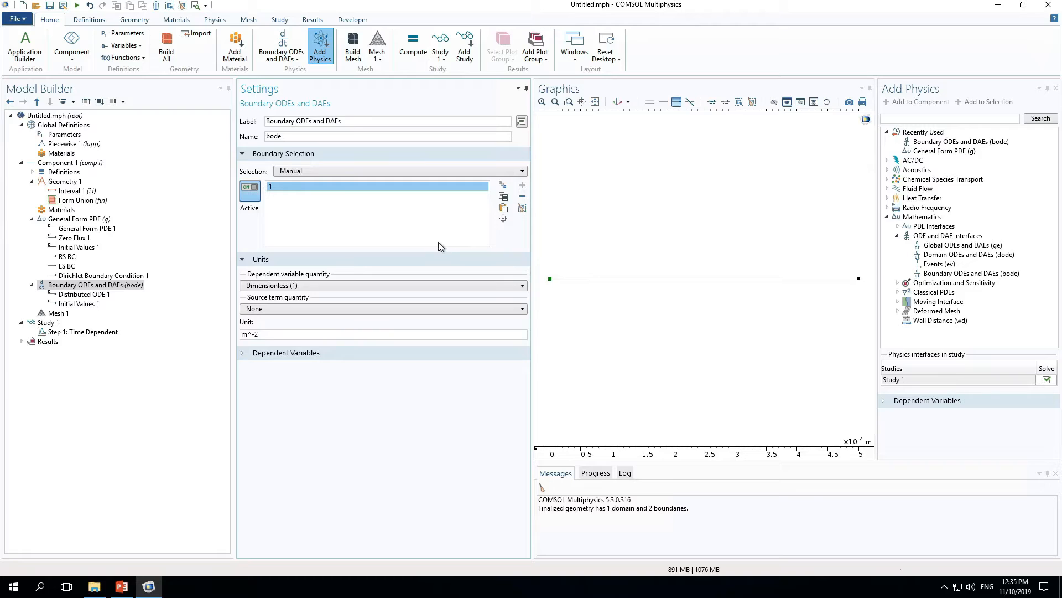
# Set the Boundary ODEs and DAEs interface to 4 dependent variables and name the first two fZn and fA.
pyautogui.click(243, 354)
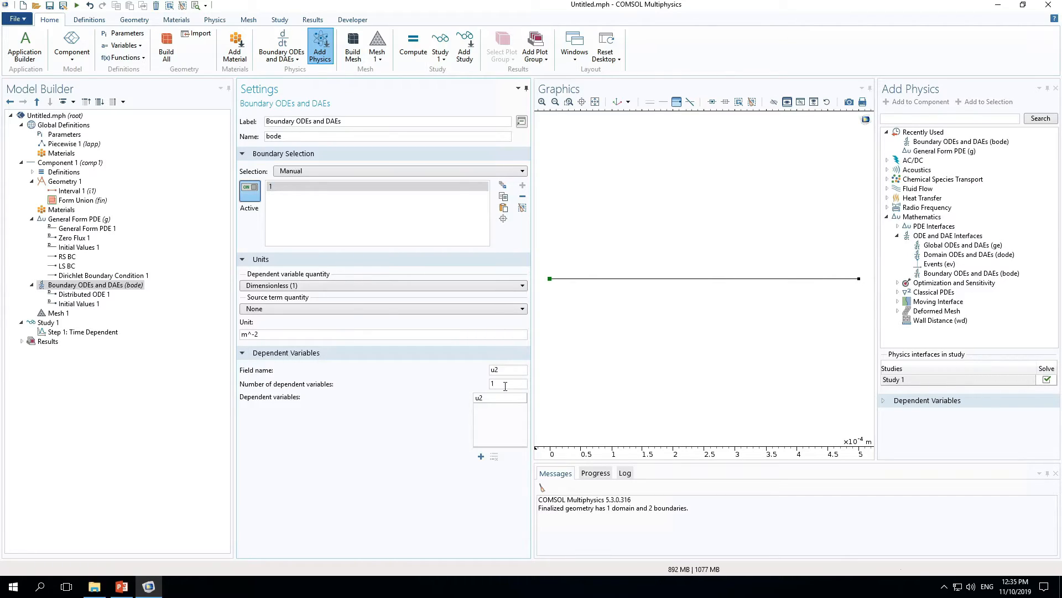
pyautogui.write('4')
pyautogui.click(480, 399)
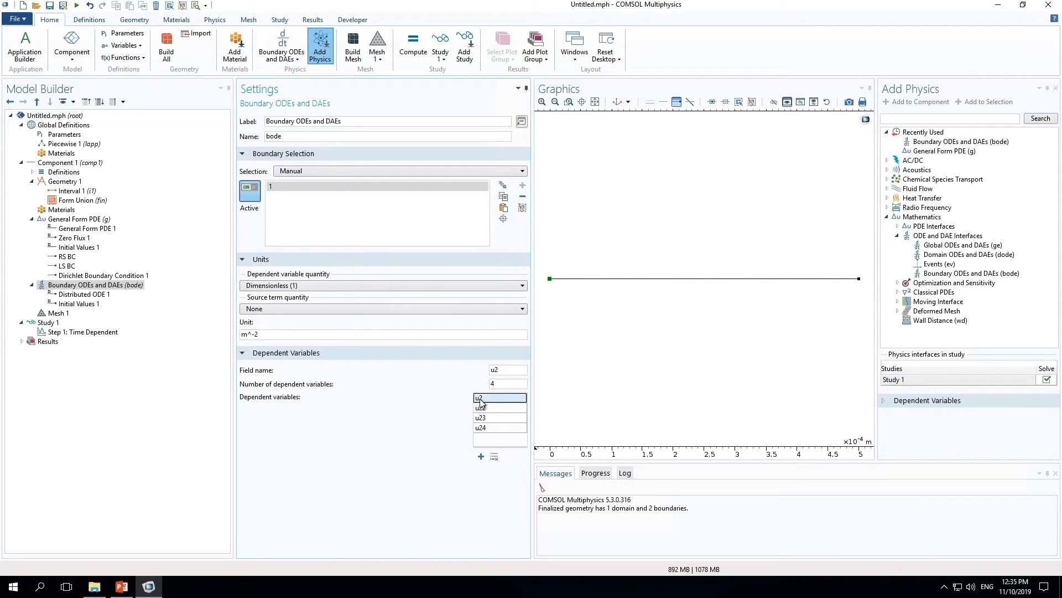
pyautogui.doubleClick(481, 399)
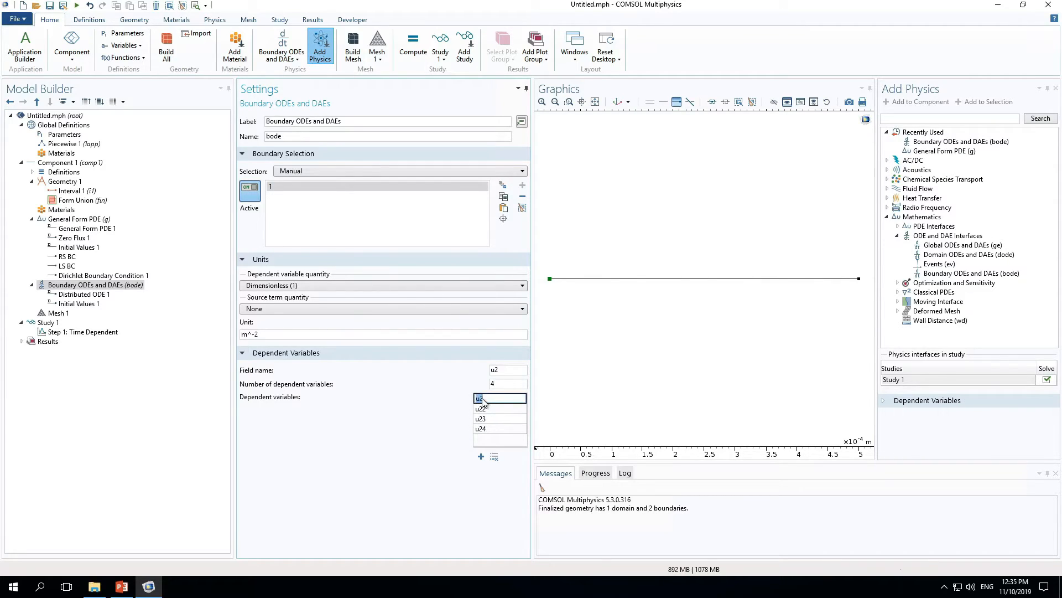
pyautogui.write('fZn')
pyautogui.click(484, 410)
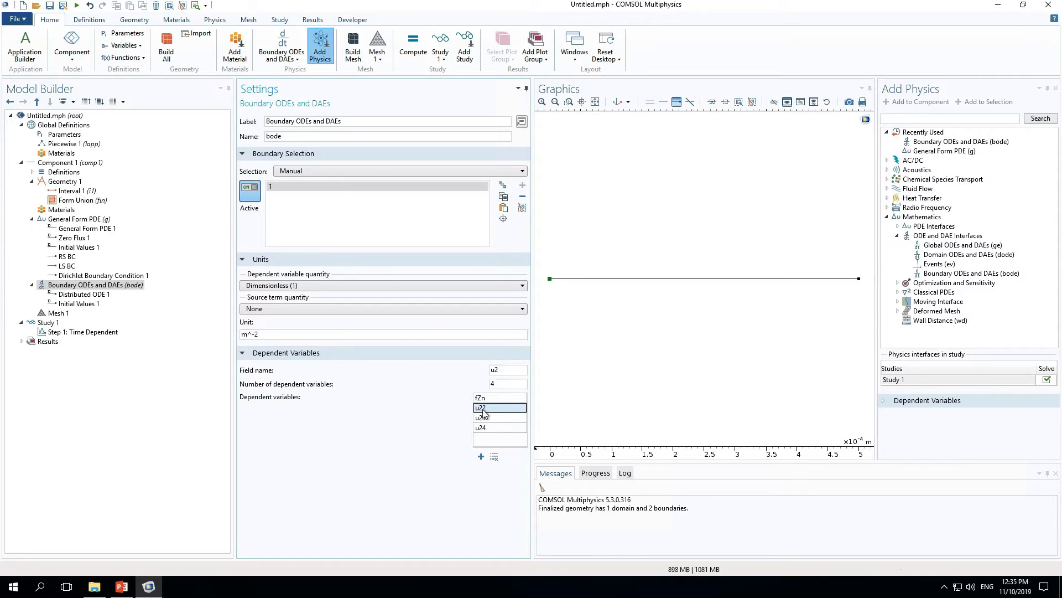
pyautogui.click(484, 411)
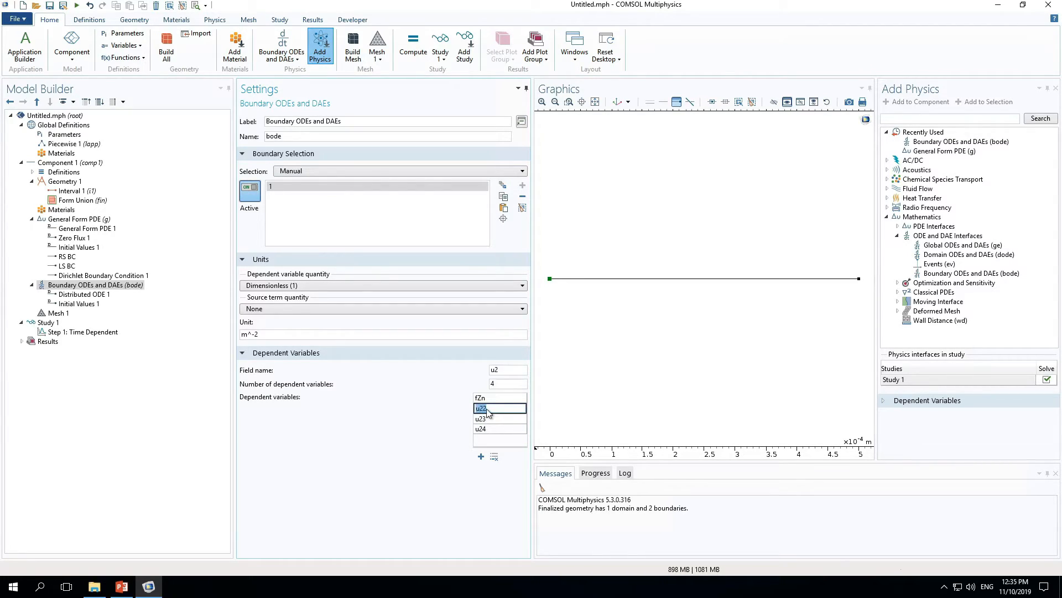
pyautogui.write('fA')
# Name the third and fourth dependent variables of the Boundary ODEs and DAEs interface ff and Va.
pyautogui.click(483, 418)
pyautogui.click(482, 418)
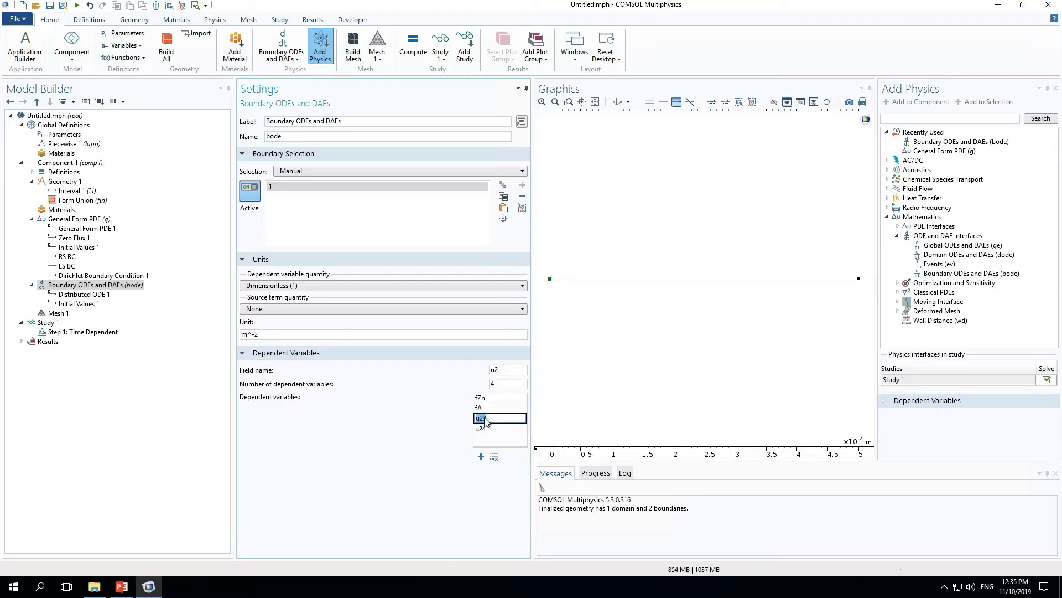
pyautogui.write('ff')
pyautogui.click(483, 428)
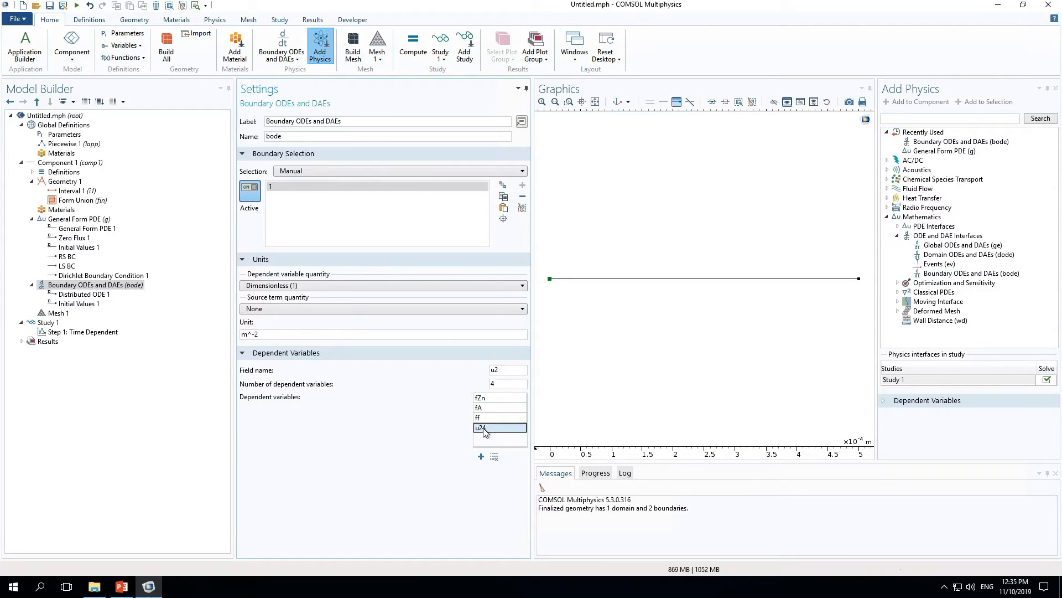
pyautogui.write('Va')
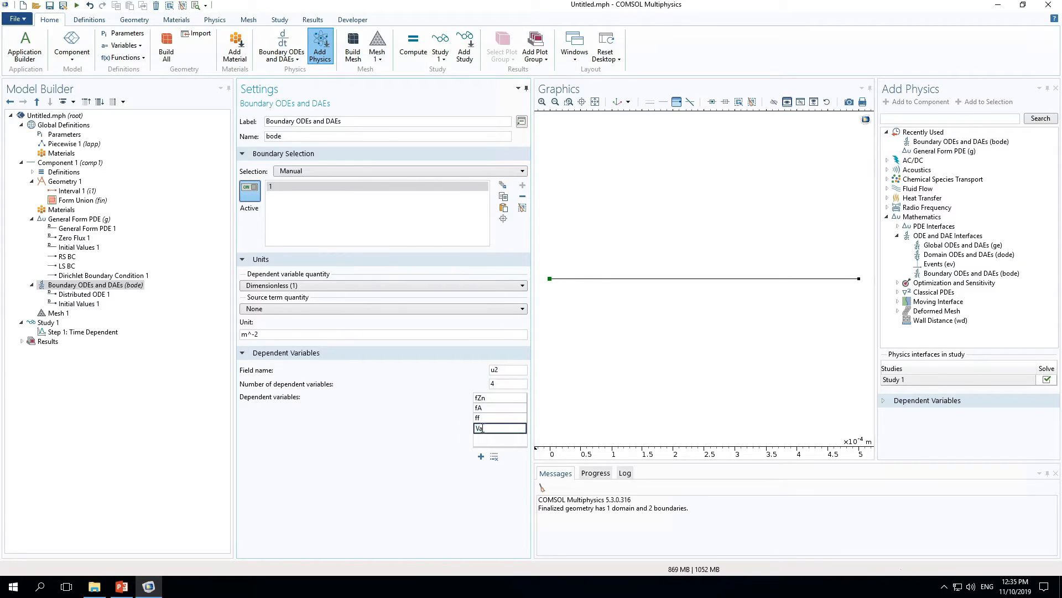
pyautogui.click(442, 430)
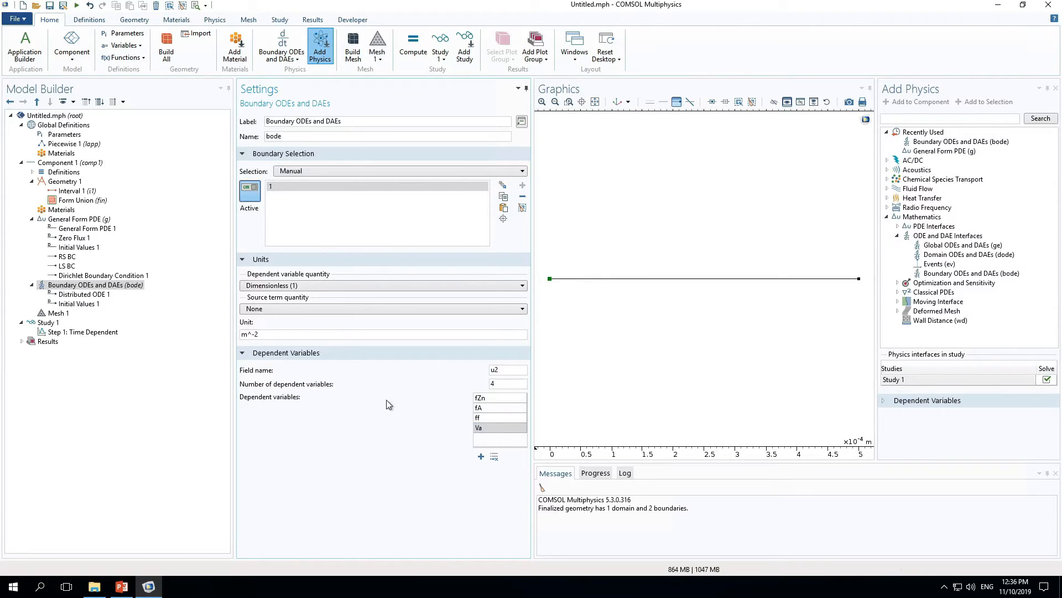
# Show the equation of Distributed ODE 1 and copy the fZn expression from PowerPoint slide 6 into COMSOL's first source term.
pyautogui.click(104, 295)
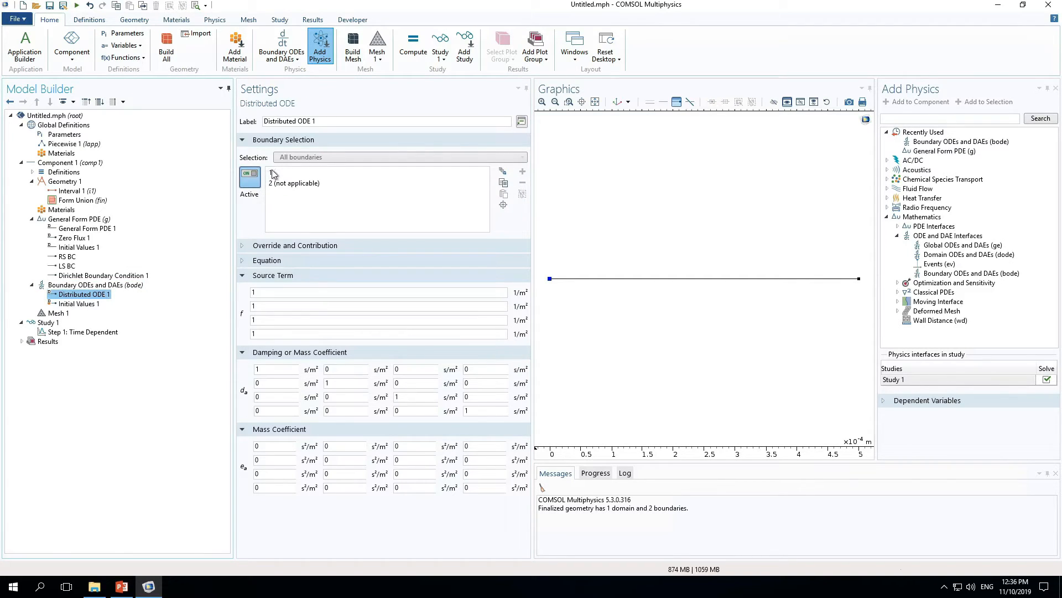
pyautogui.click(272, 173)
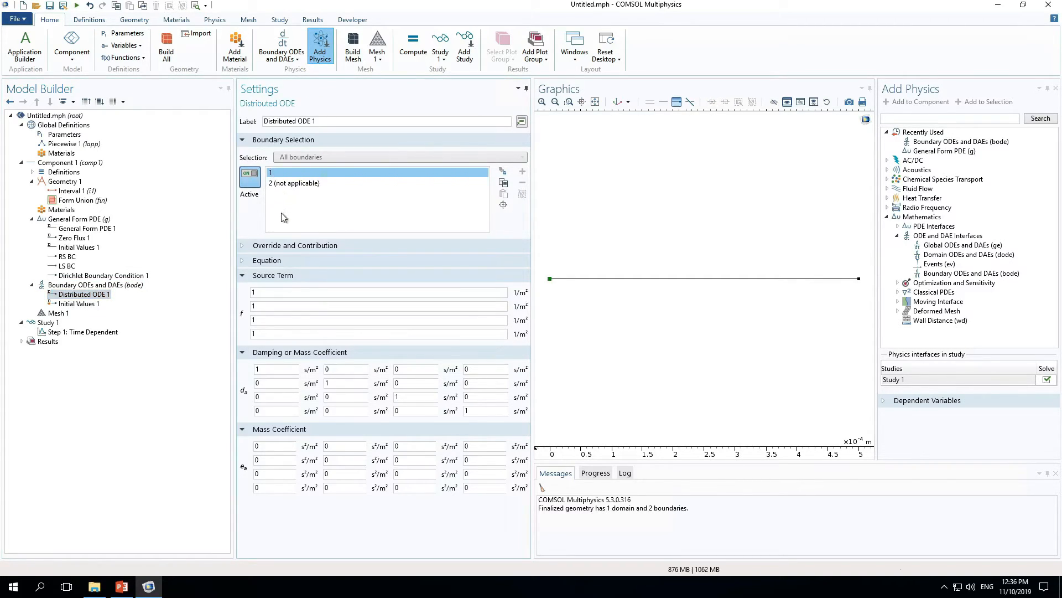
pyautogui.click(245, 261)
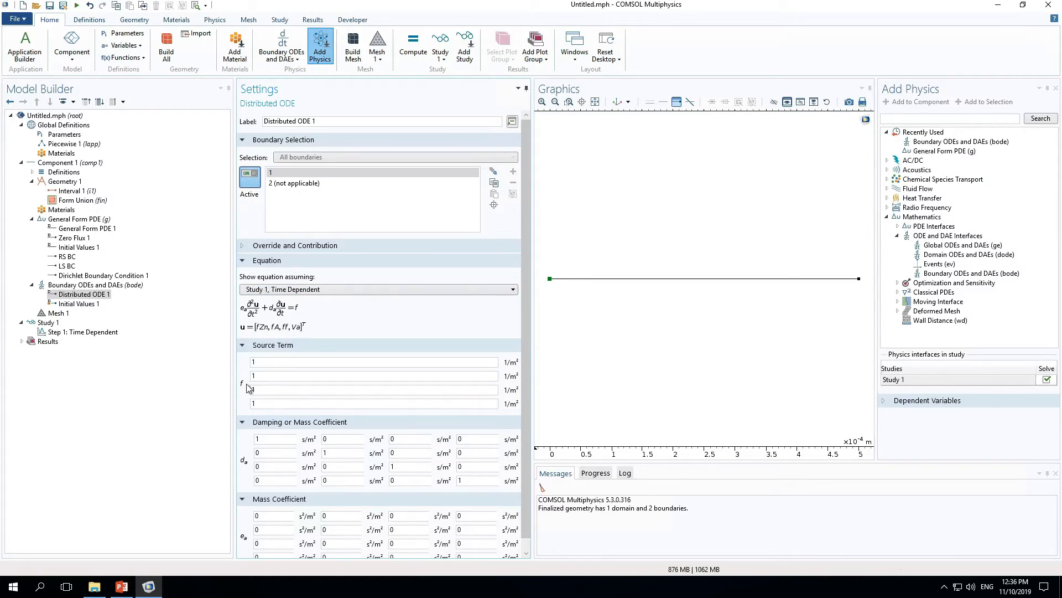
pyautogui.click(123, 589)
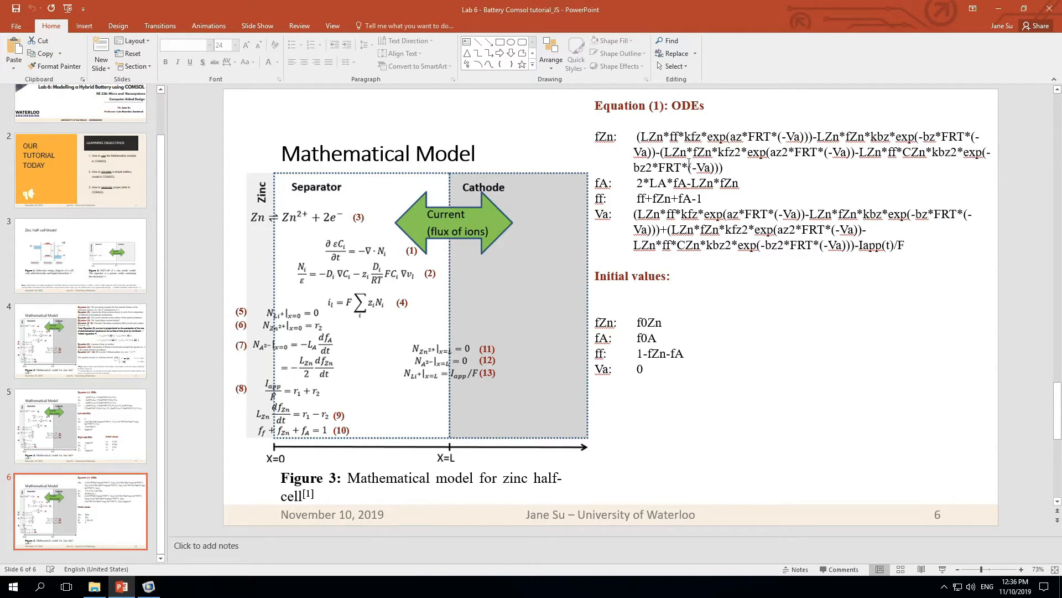
pyautogui.moveTo(726, 167); pyautogui.dragTo(638, 141)
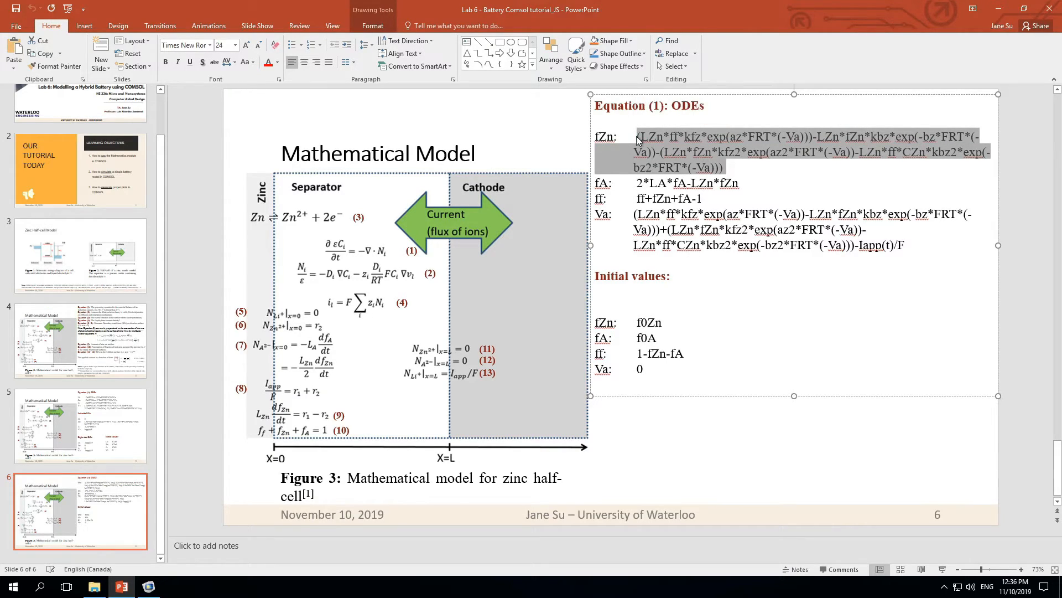
pyautogui.click(148, 590)
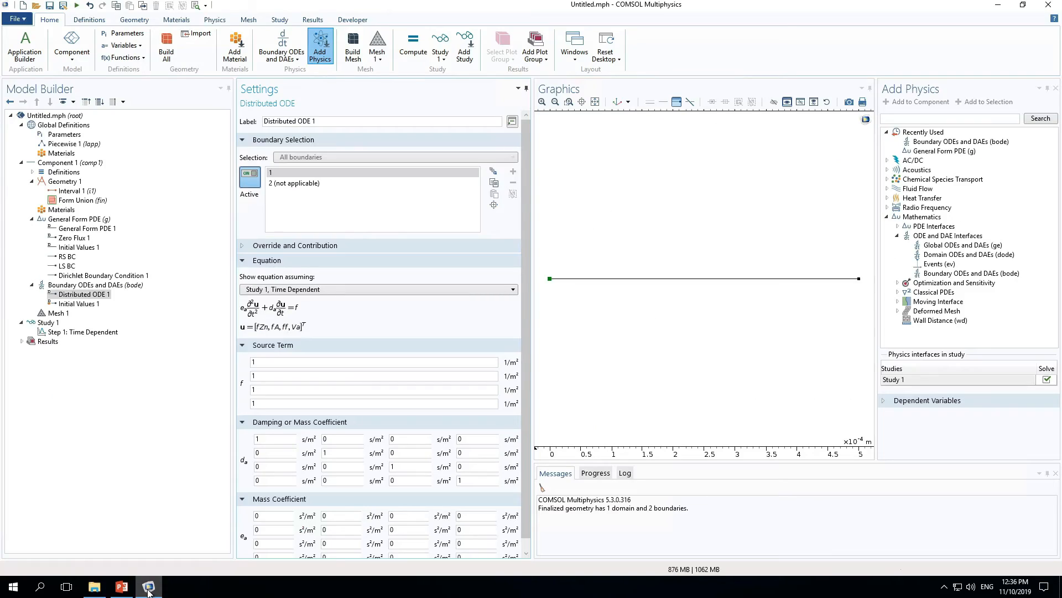
pyautogui.click(259, 362)
pyautogui.press('BackSpace')
pyautogui.hotkey('ctrl', 'v')
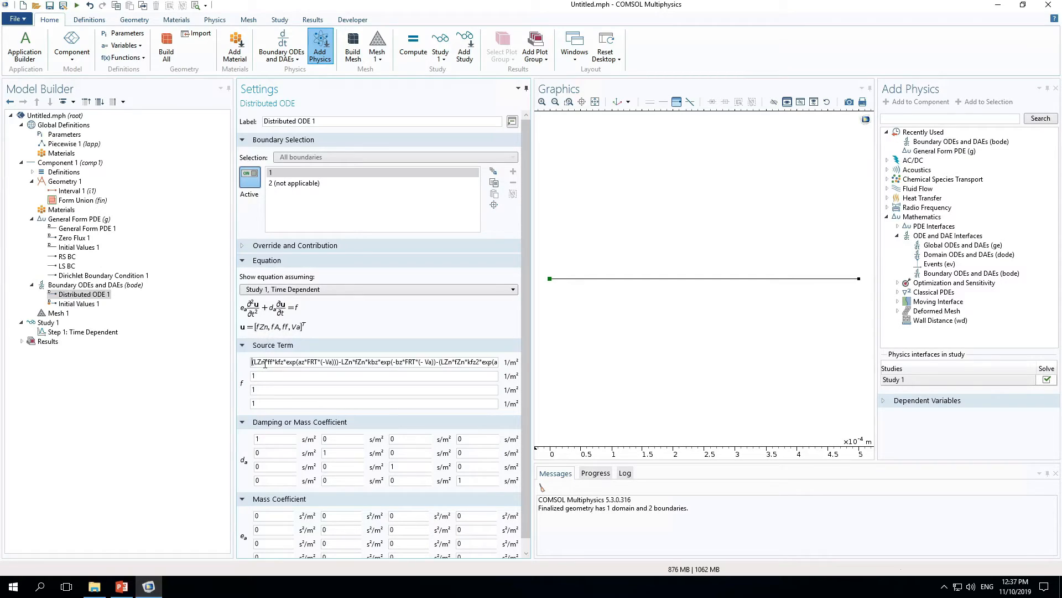
pyautogui.press('Home')
# Copy the fA expression 2*LA*fA-LZn*fZn from the PowerPoint slide into the second source term of Distributed ODE 1 in COMSOL.
pyautogui.click(121, 586)
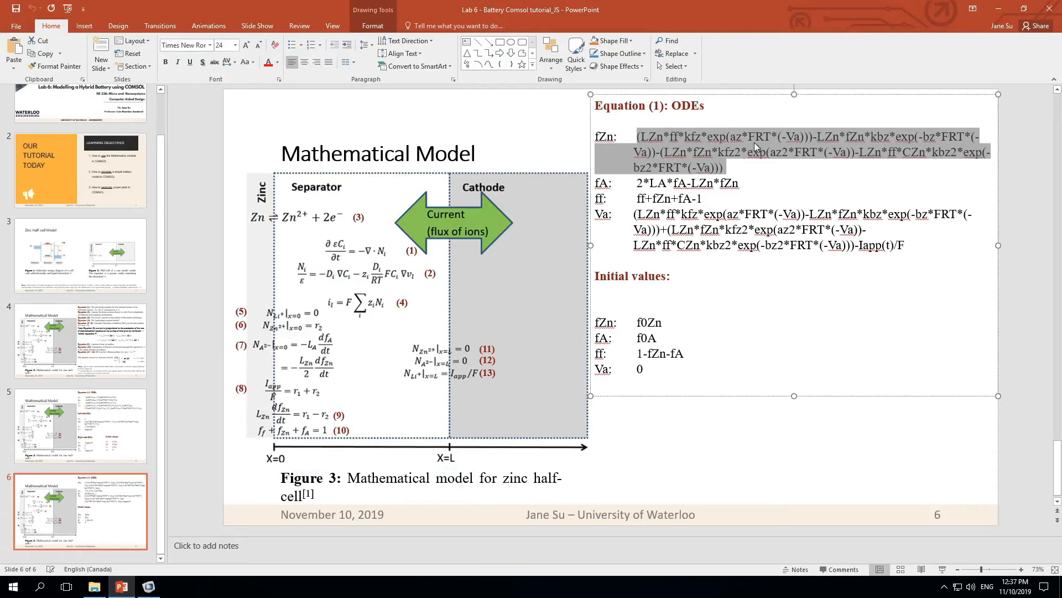
pyautogui.click(698, 183)
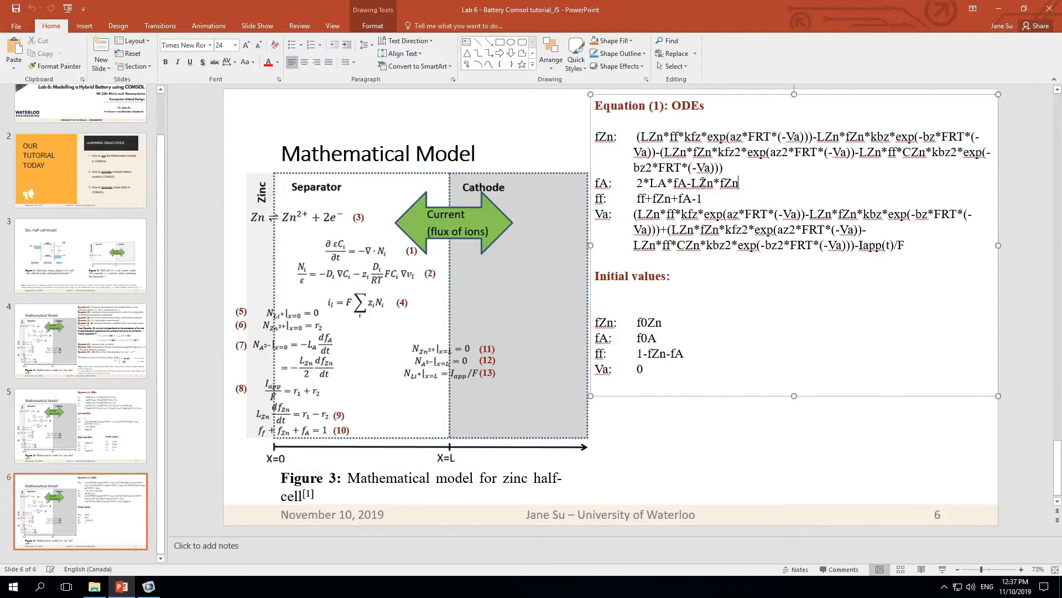
pyautogui.moveTo(740, 183); pyautogui.dragTo(637, 183)
pyautogui.hotkey('ctrl', 'c')
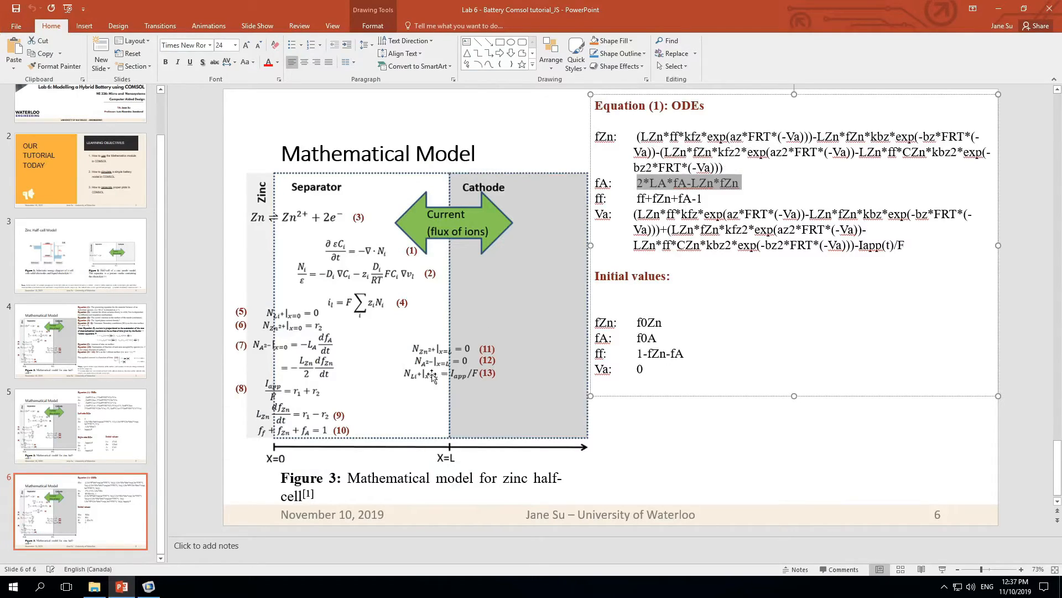
pyautogui.click(148, 589)
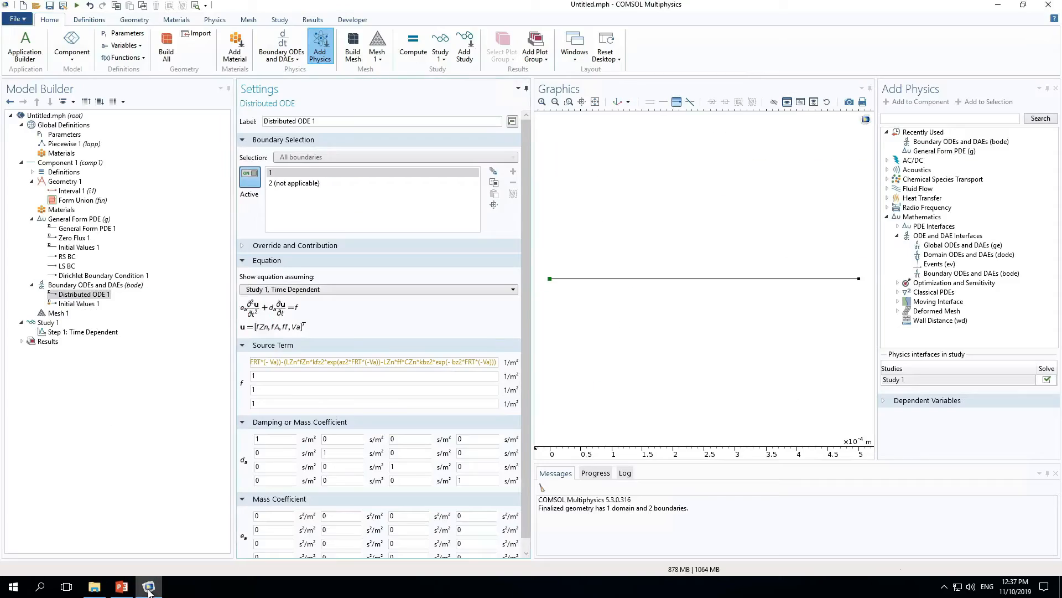
pyautogui.click(264, 376)
pyautogui.hotkey('ctrl', 'v')
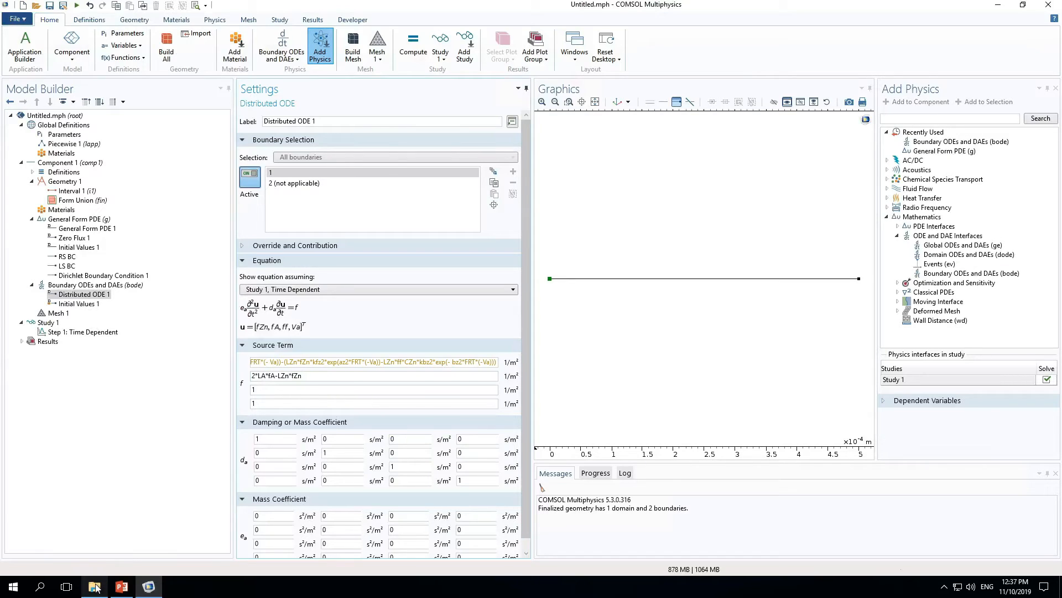
# Copy the ff expression ff+fZn+fA-1 from the PowerPoint slide into the third source term of Distributed ODE 1 in COMSOL.
pyautogui.moveTo(122, 587)
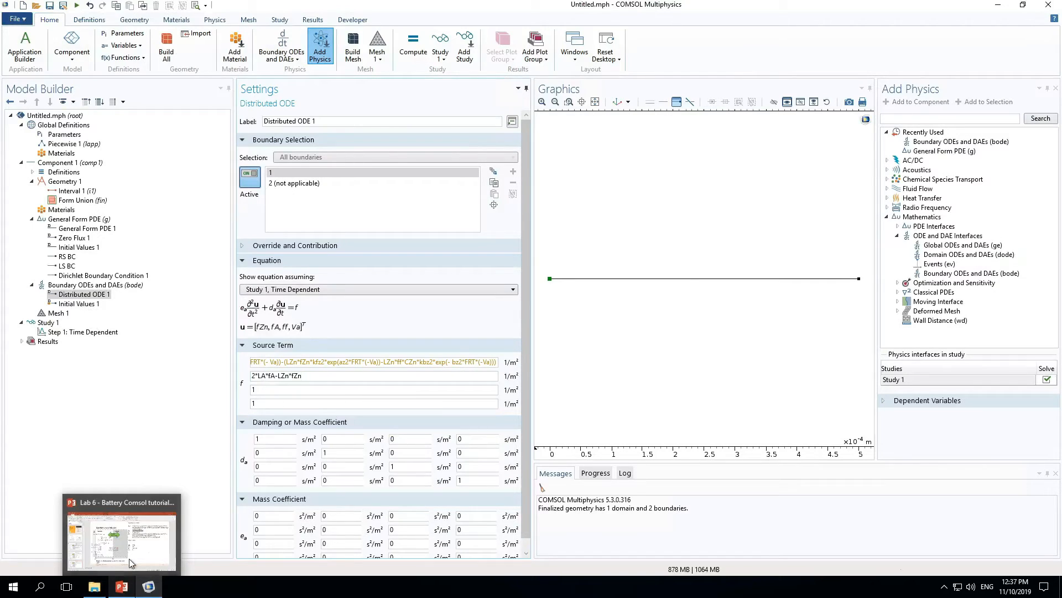
pyautogui.click(128, 559)
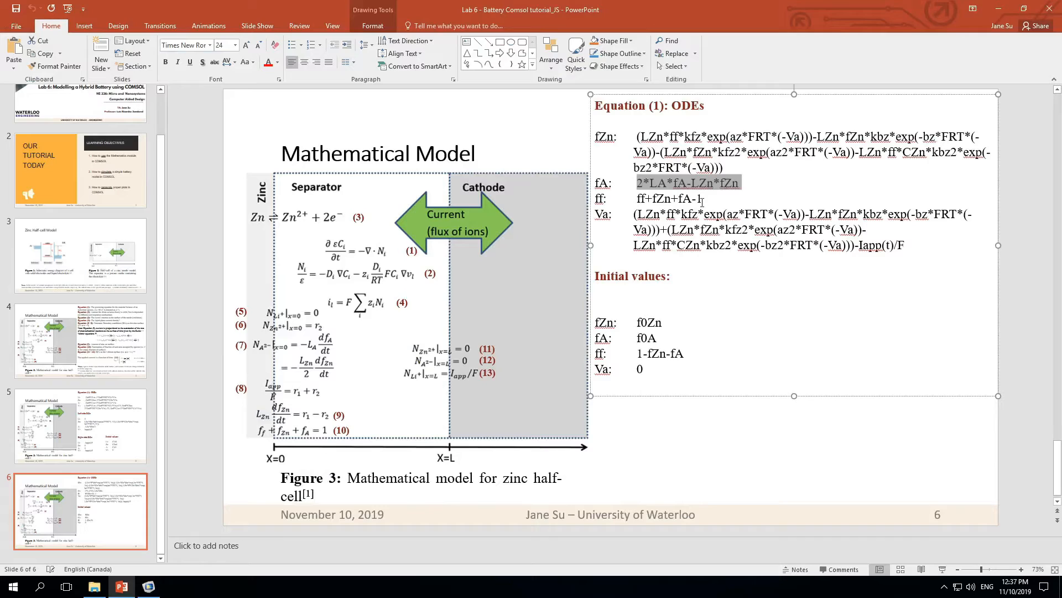
pyautogui.moveTo(702, 201); pyautogui.dragTo(648, 201)
pyautogui.hotkey('ctrl', 'c')
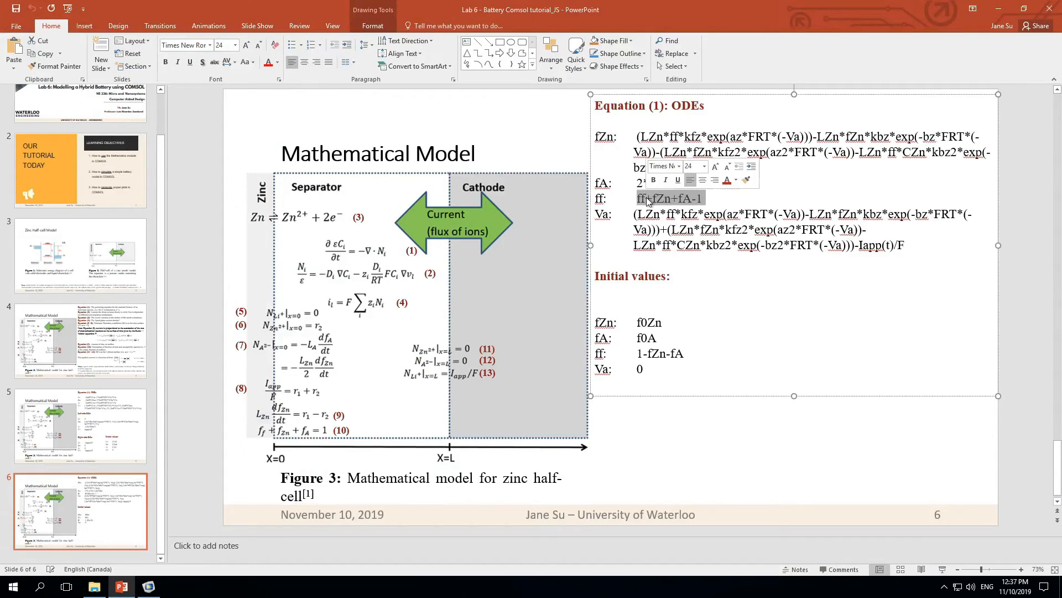
pyautogui.click(148, 587)
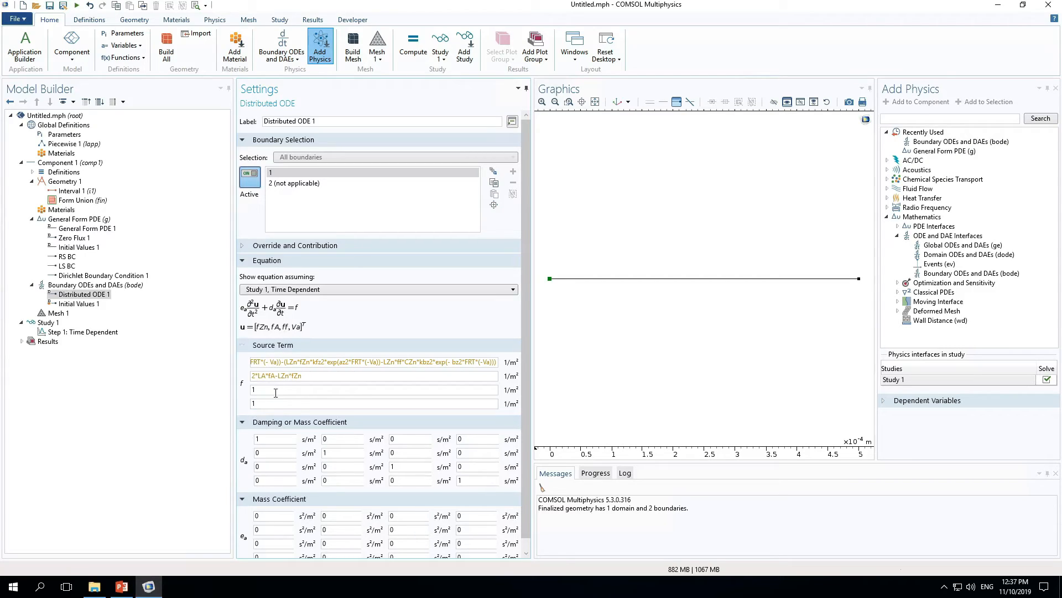
pyautogui.click(275, 393)
pyautogui.hotkey('ctrl', 'v')
# Copy the full Va expression ending in -Iapp(t)/F from the PowerPoint slide into the fourth source term of Distributed ODE 1 in COMSOL.
pyautogui.click(270, 403)
pyautogui.click(121, 587)
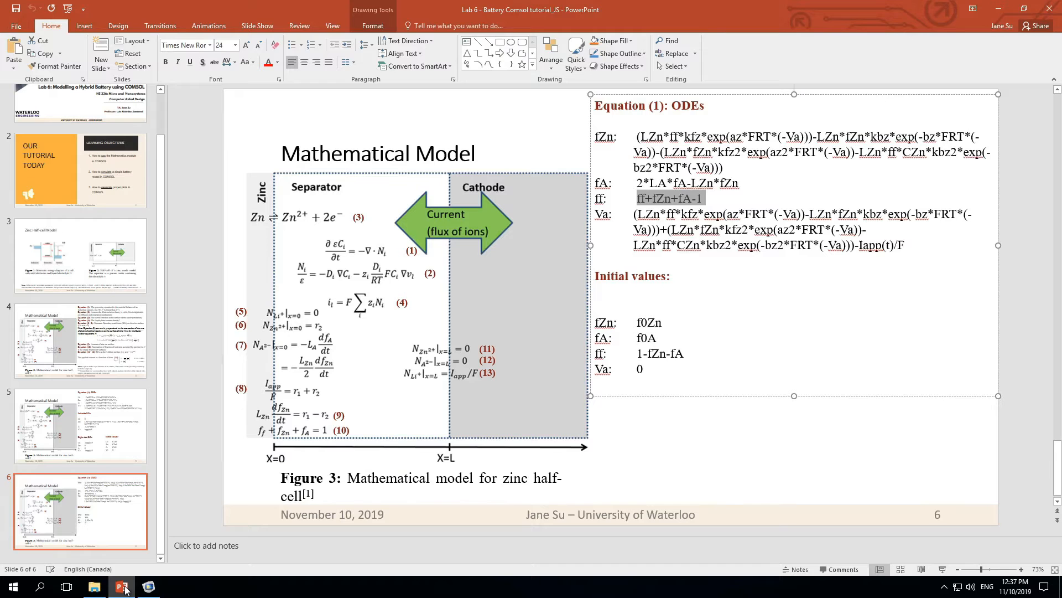
pyautogui.click(688, 247)
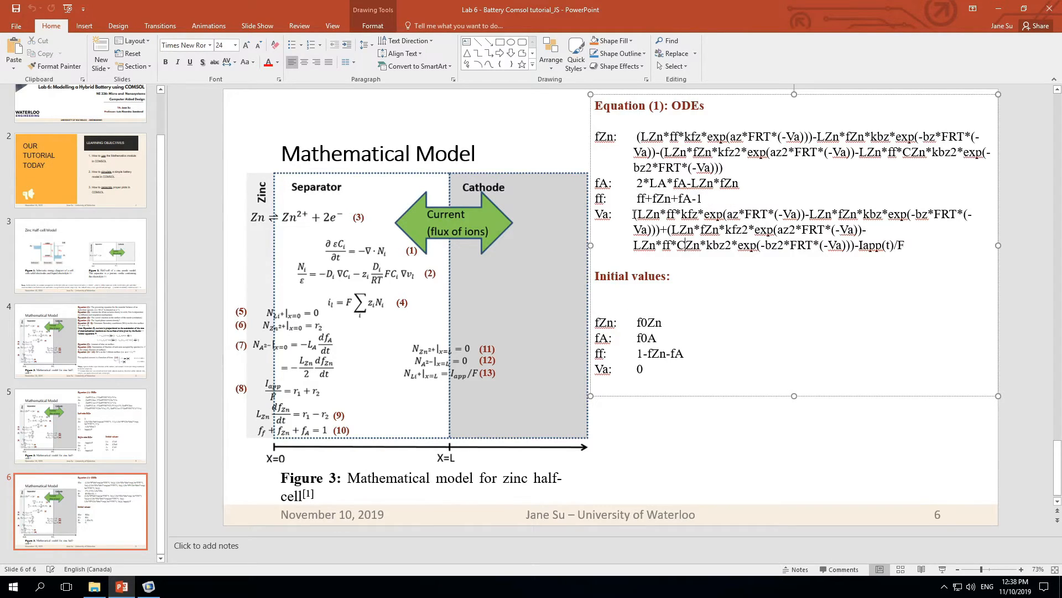
pyautogui.moveTo(635, 214); pyautogui.dragTo(902, 249)
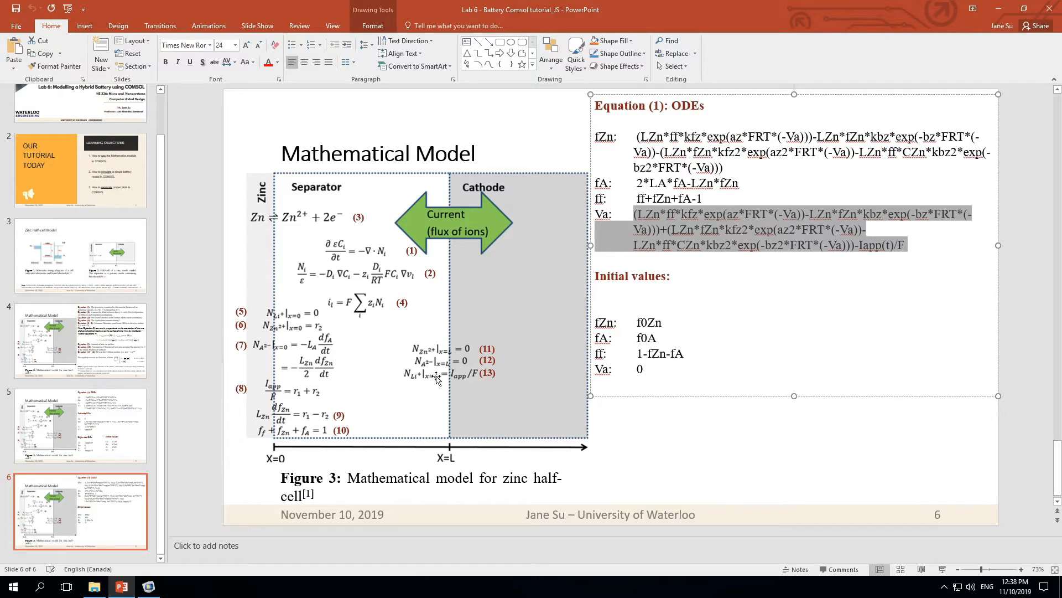
pyautogui.click(149, 587)
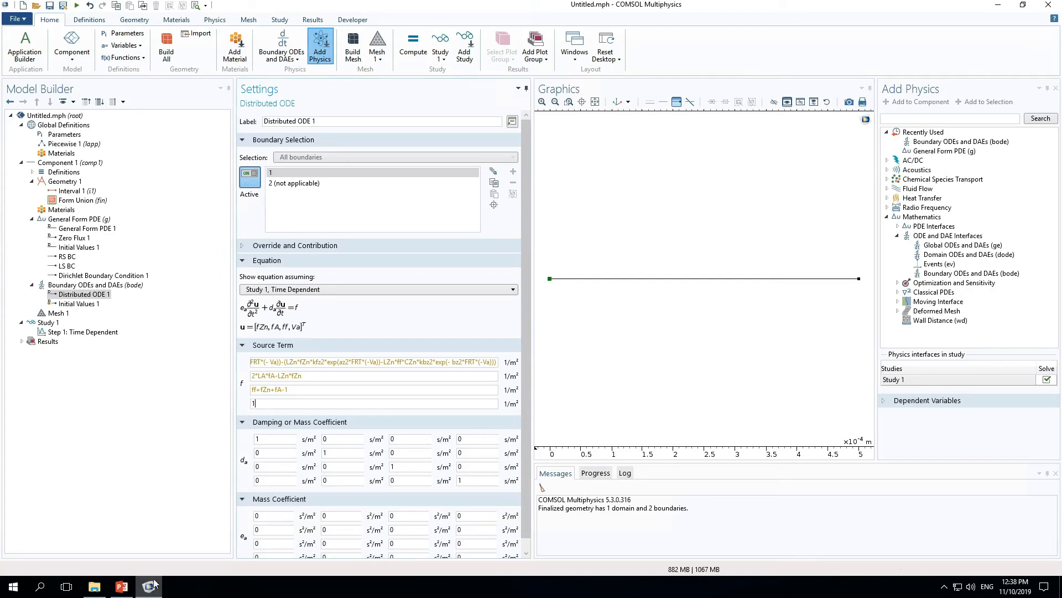
pyautogui.click(276, 403)
pyautogui.hotkey('ctrl', 'v')
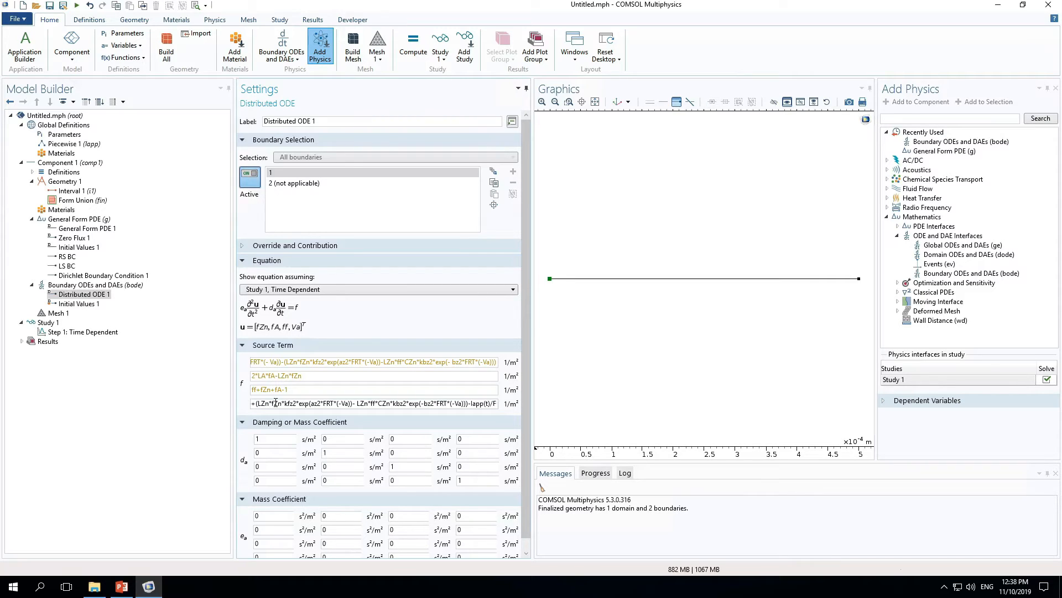
# Review the zinc half-cell equations on PowerPoint slides 4, 5 and 6 and return to Distributed ODE 1 in COMSOL.
pyautogui.click(122, 587)
pyautogui.click(719, 245)
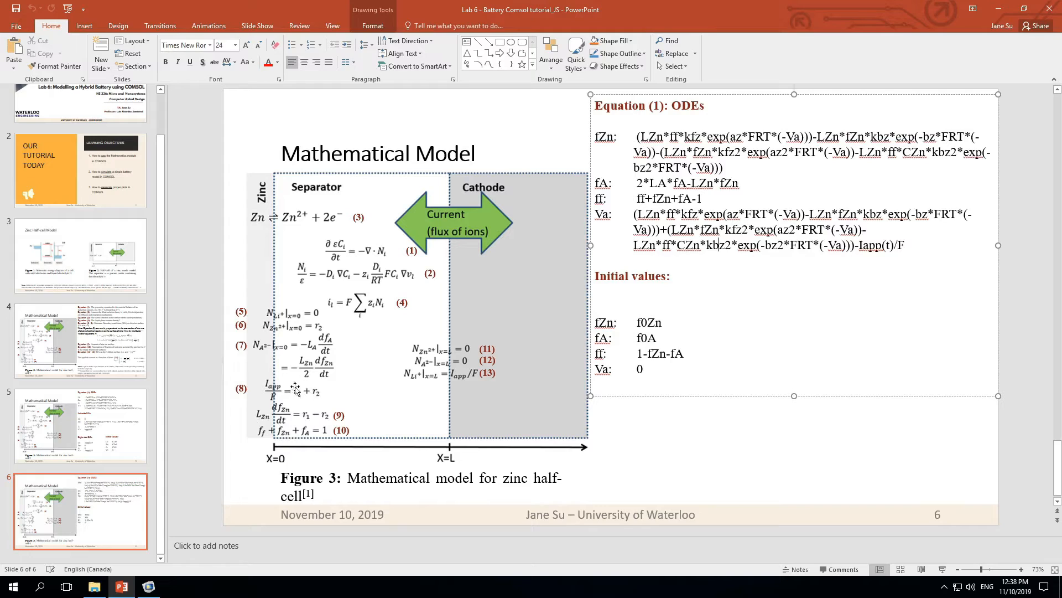
pyautogui.click(65, 431)
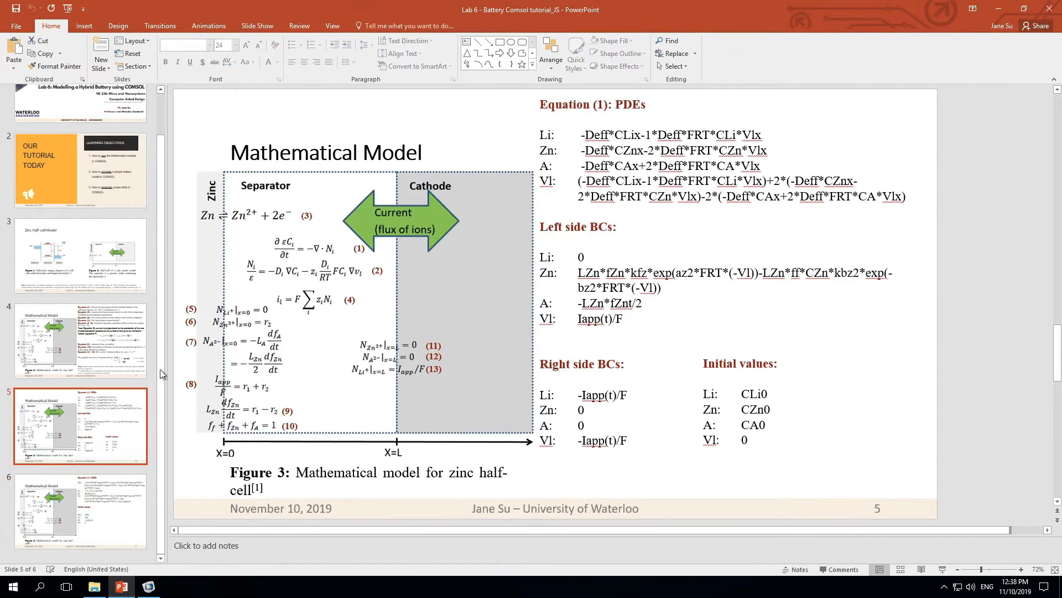
pyautogui.click(102, 364)
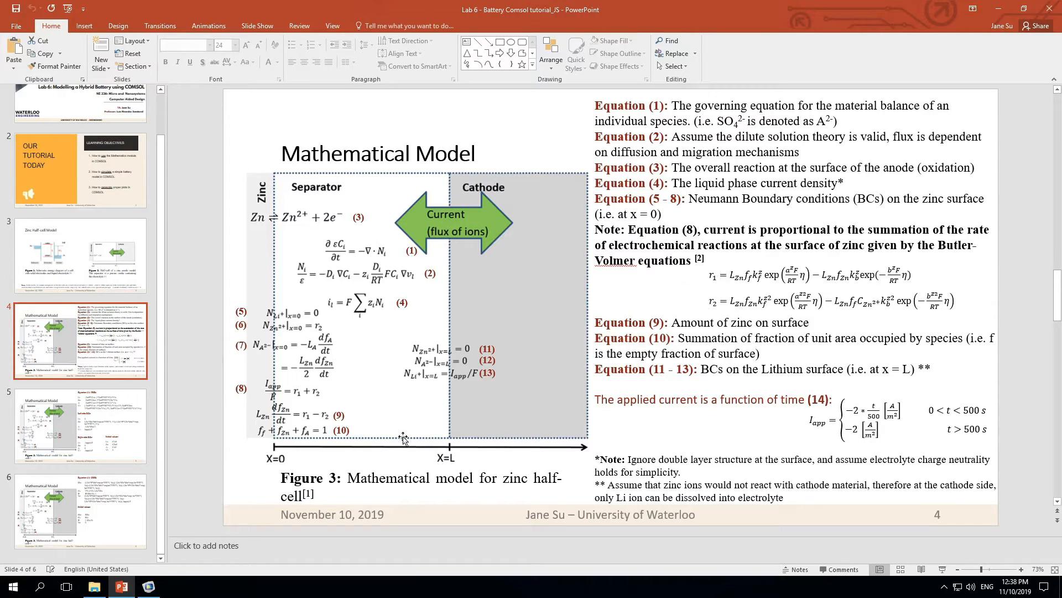
pyautogui.click(94, 507)
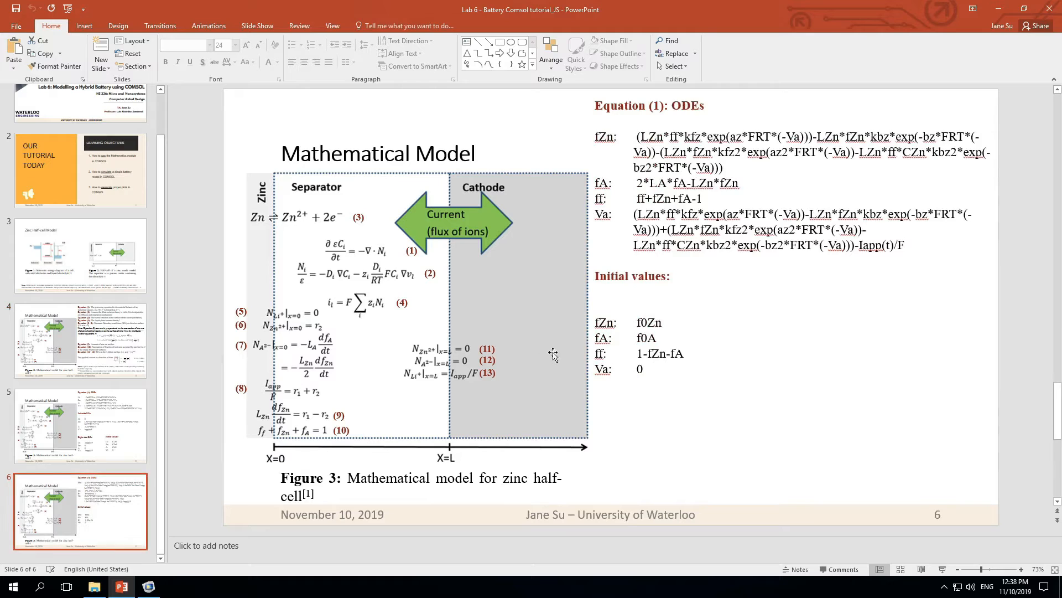
pyautogui.click(149, 586)
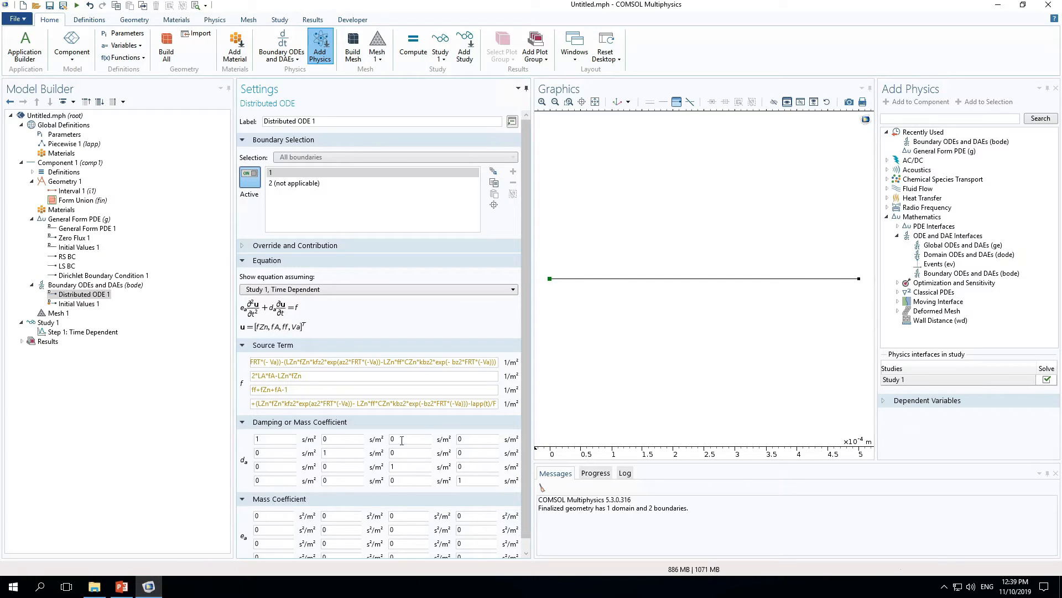
# Set the diagonal damping or mass coefficients of Distributed ODE 1 to LZn for the first equation and 0 for the remaining ones.
pyautogui.moveTo(527, 363); pyautogui.dragTo(527, 402)
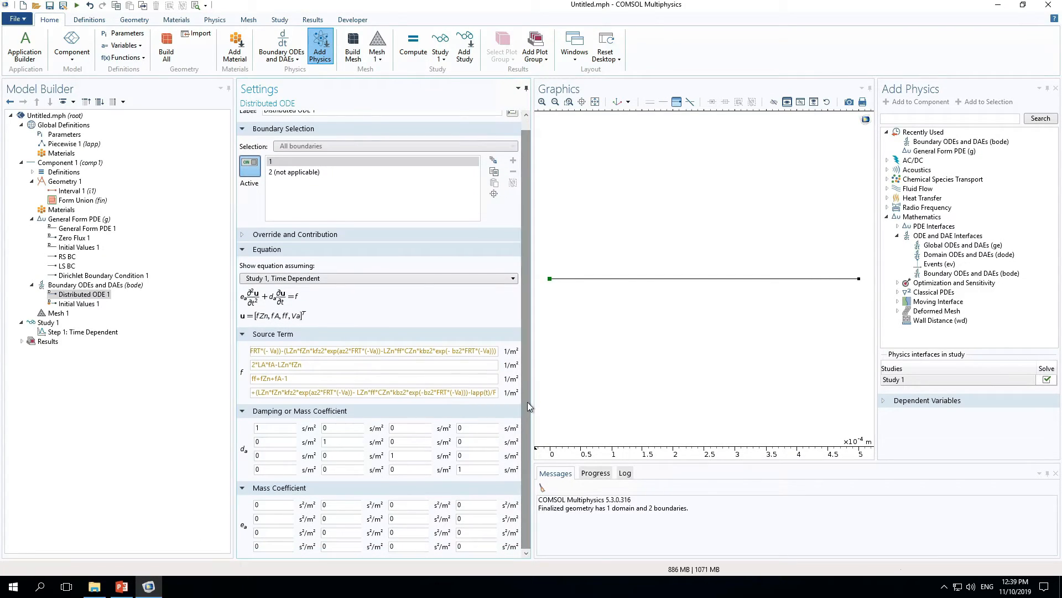
pyautogui.click(274, 427)
pyautogui.press('BackSpace')
pyautogui.write('LZn')
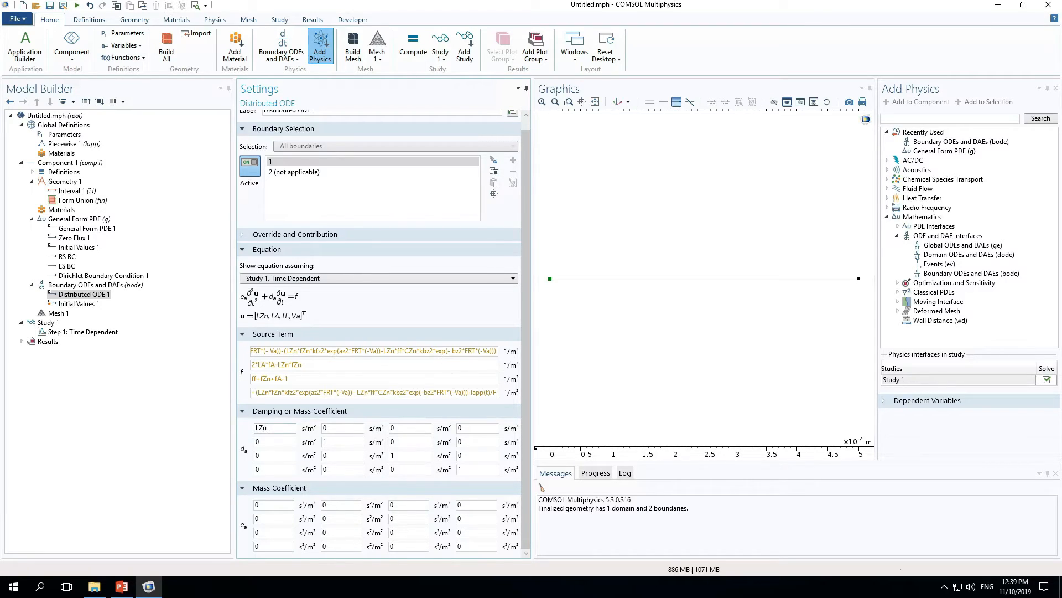
pyautogui.click(331, 440)
pyautogui.write('0')
pyautogui.click(395, 454)
pyautogui.press('BackSpace')
pyautogui.write('0')
pyautogui.click(470, 469)
pyautogui.press('BackSpace')
# Enter f0Zn as the initial value for fZn and fill in the other variables' initial values in the boundary ODEs' Initial Values 1.
pyautogui.click(75, 303)
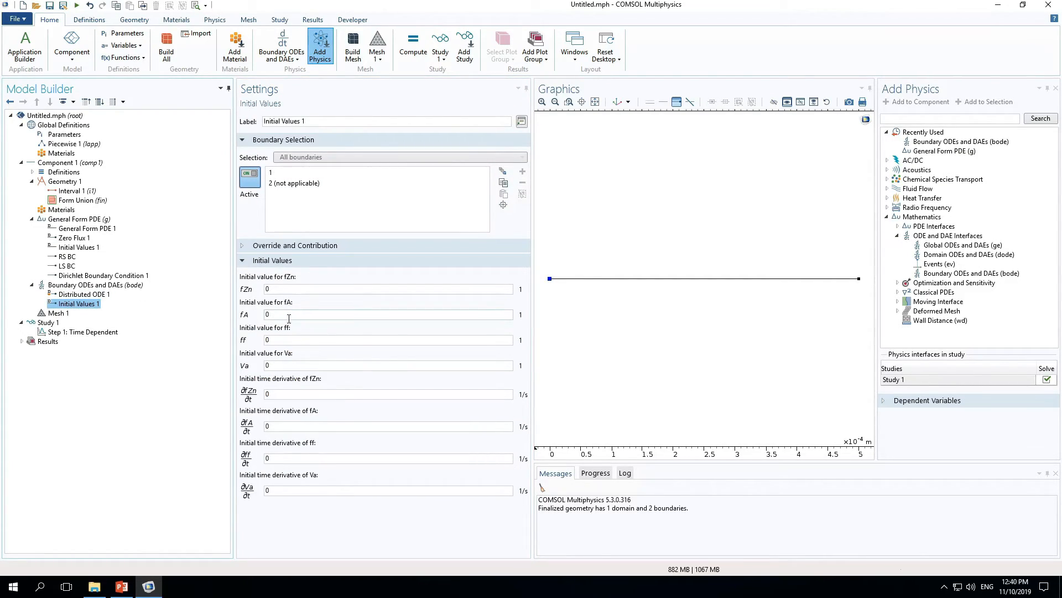
pyautogui.click(281, 288)
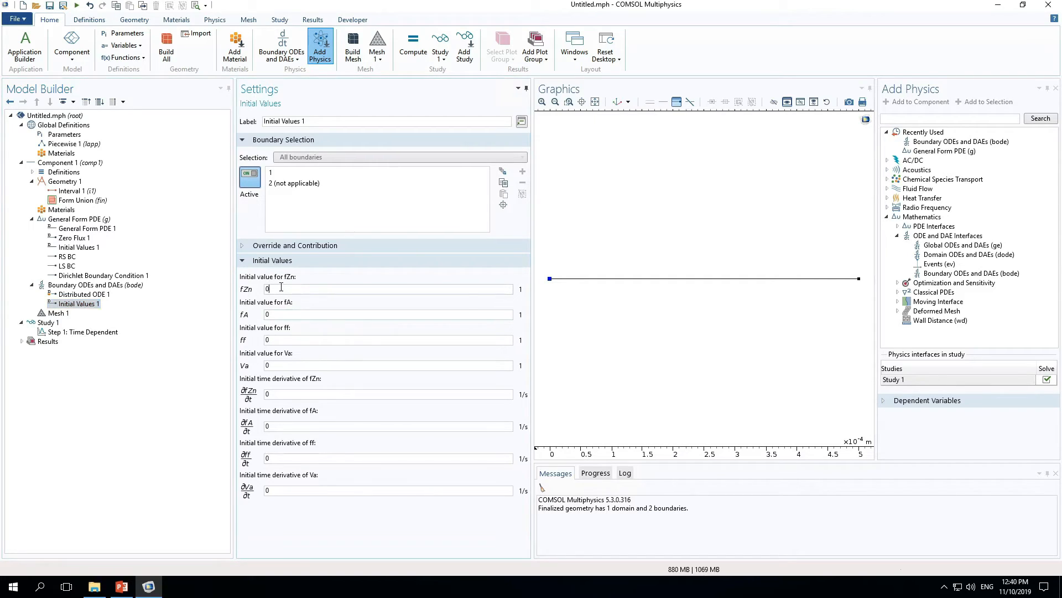
pyautogui.press('BackSpace')
pyautogui.write('f0Zn')
pyautogui.write('A')
pyautogui.write('0A')
# Set the element size of the physics-controlled Mesh 1 to Extra fine.
pyautogui.click(56, 313)
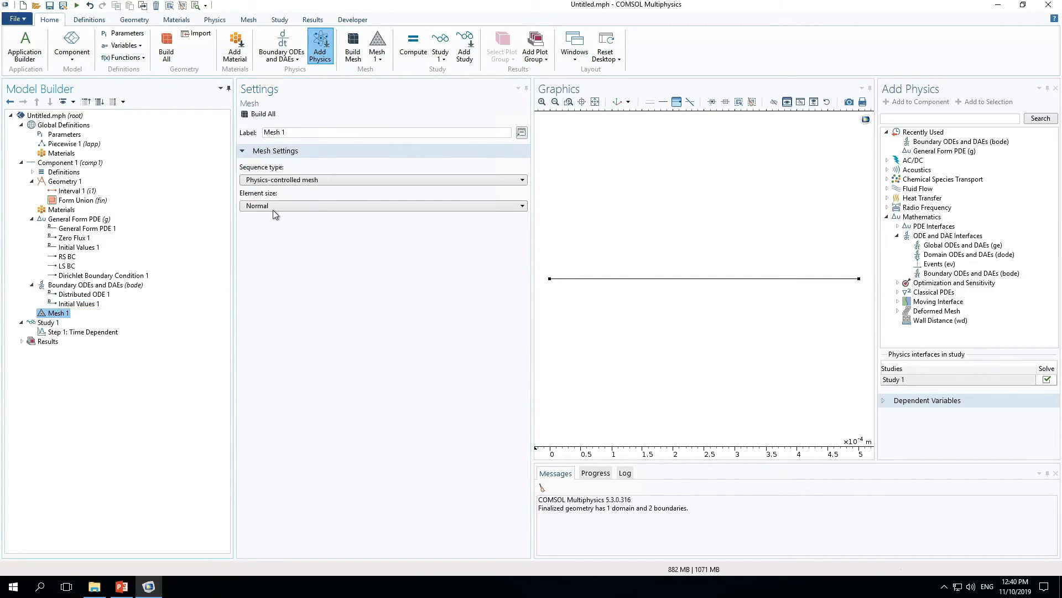
pyautogui.click(272, 207)
pyautogui.click(272, 228)
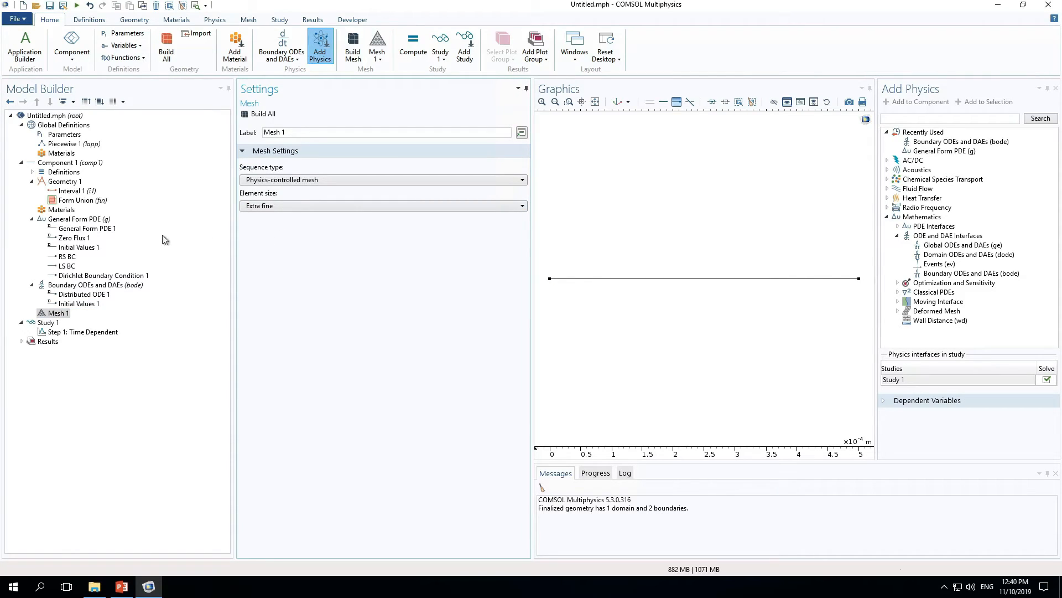
# Set the output times of Study 1's Time Dependent step to range(0,ts,Tend).
pyautogui.click(48, 323)
pyautogui.click(72, 331)
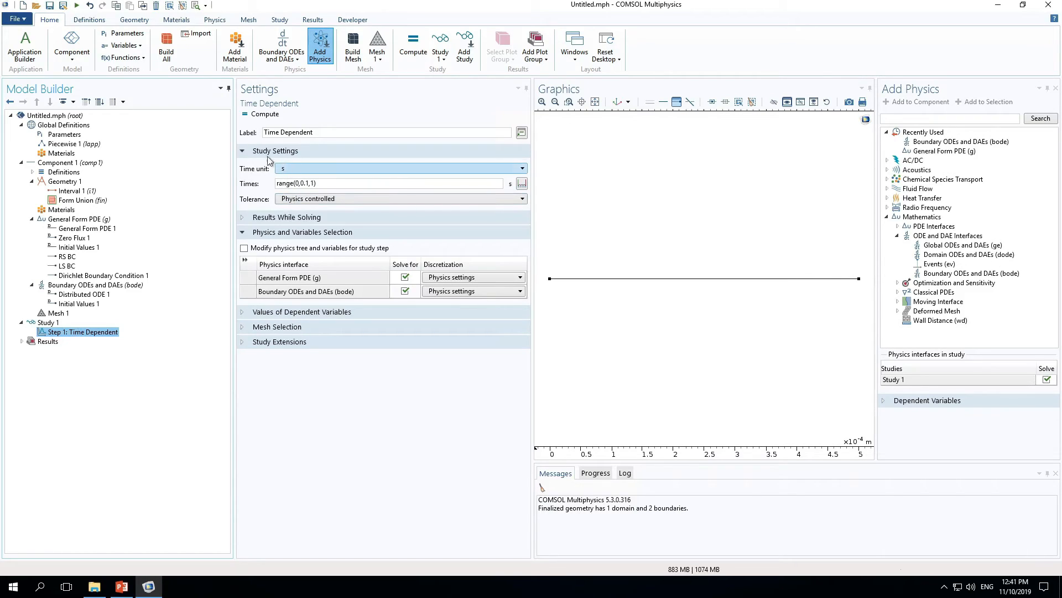
pyautogui.click(318, 182)
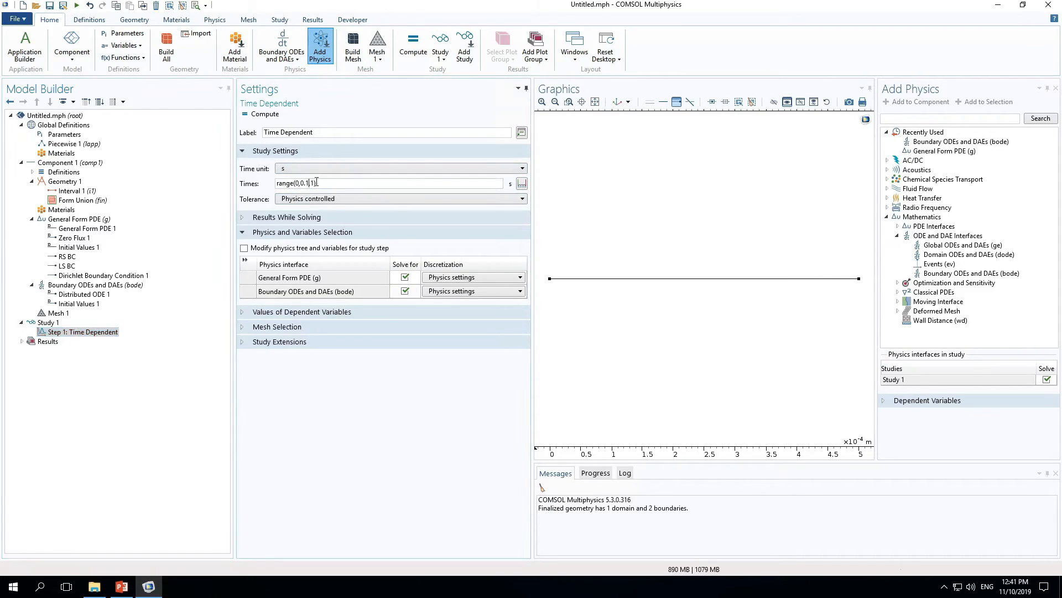
pyautogui.press('BackSpace')
pyautogui.press('BackSpace')
pyautogui.press('BackSpace')
pyautogui.write('ts')
pyautogui.press('BackSpace')
pyautogui.write('Tend')
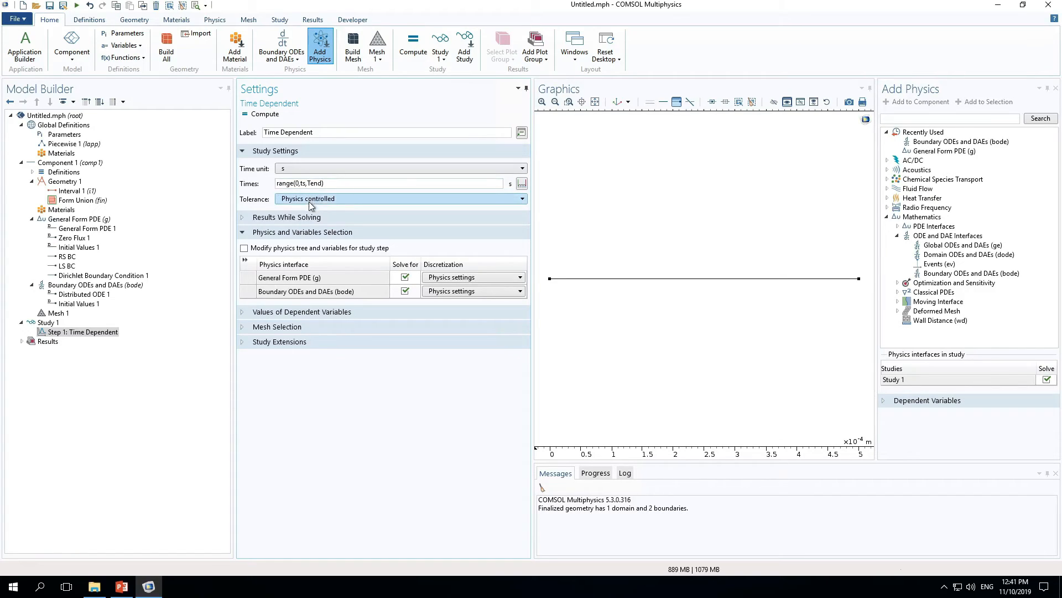
# Switch the Time Dependent step's tolerance to User controlled and enter a new relative tolerance.
pyautogui.click(311, 203)
pyautogui.click(311, 215)
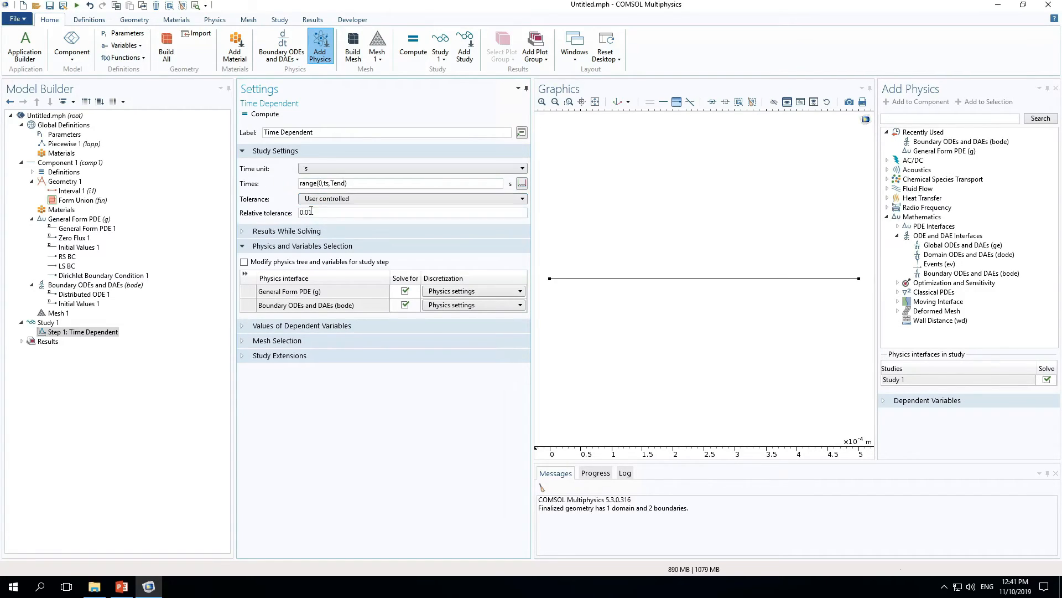
pyautogui.moveTo(324, 214); pyautogui.dragTo(293, 216)
pyautogui.write('1e')
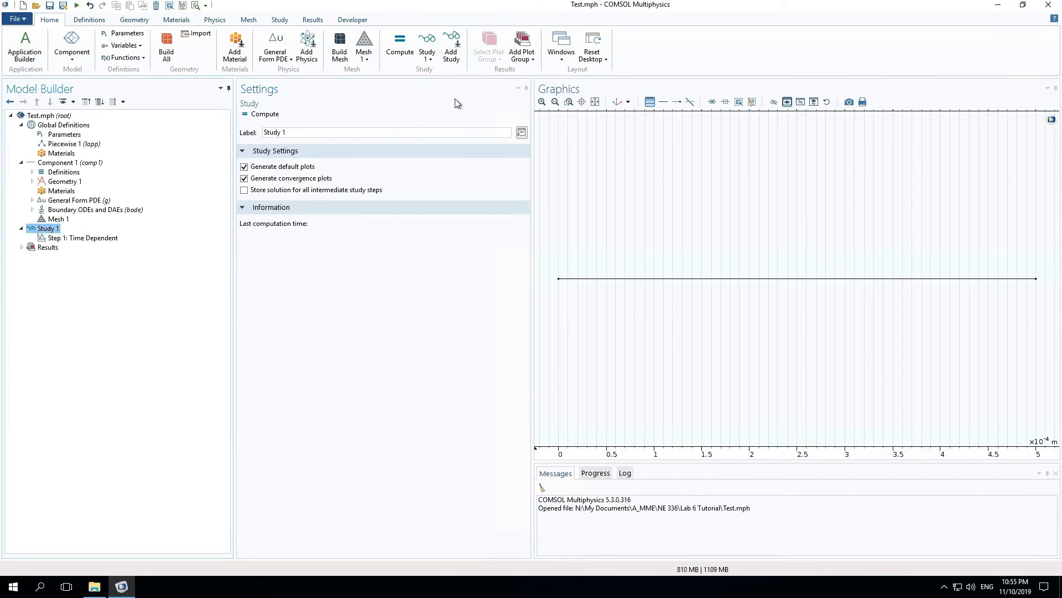
# Compute Study 1 and limit the CLi line graph in 1D Plot Group 1 to the last time.
pyautogui.click(403, 43)
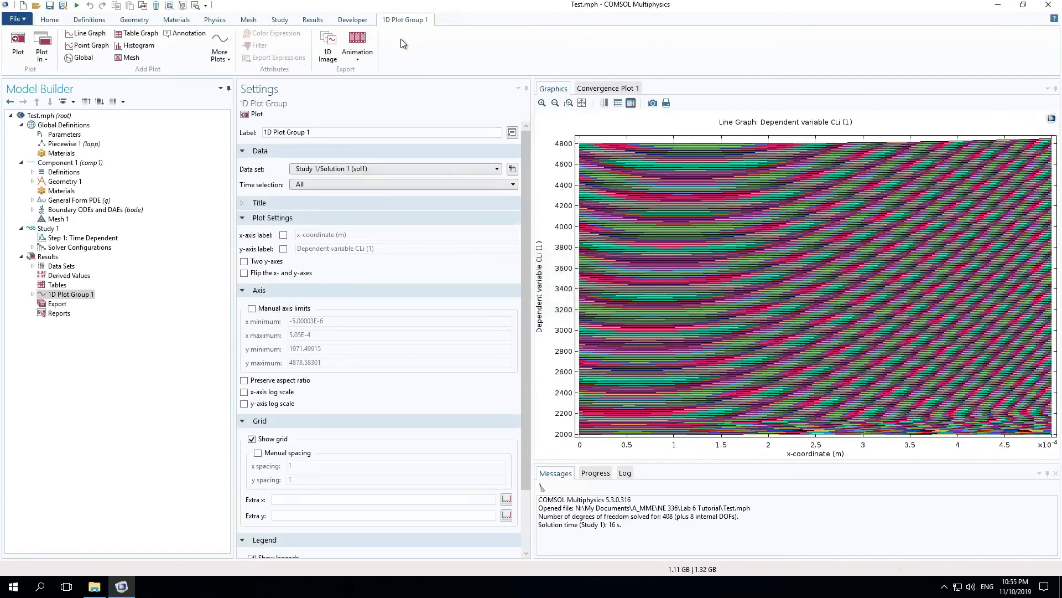
pyautogui.click(318, 187)
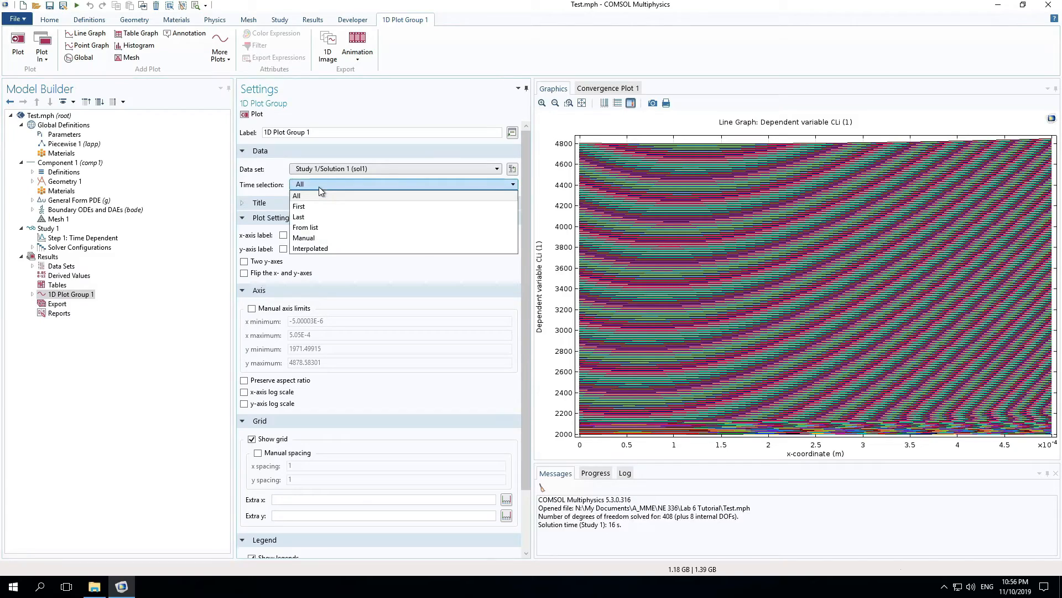
pyautogui.click(316, 217)
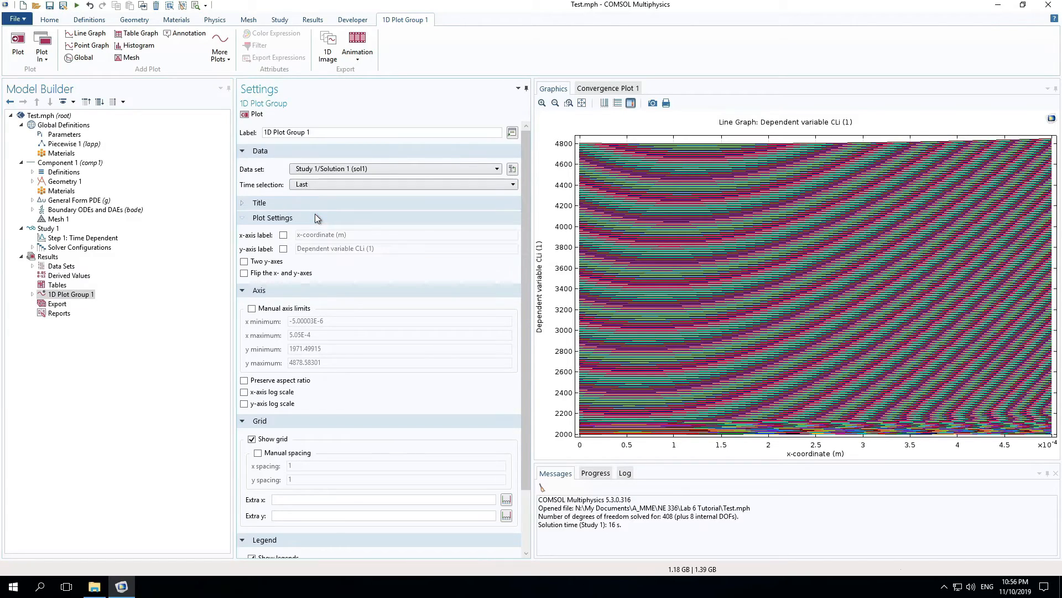
pyautogui.click(32, 293)
pyautogui.click(70, 304)
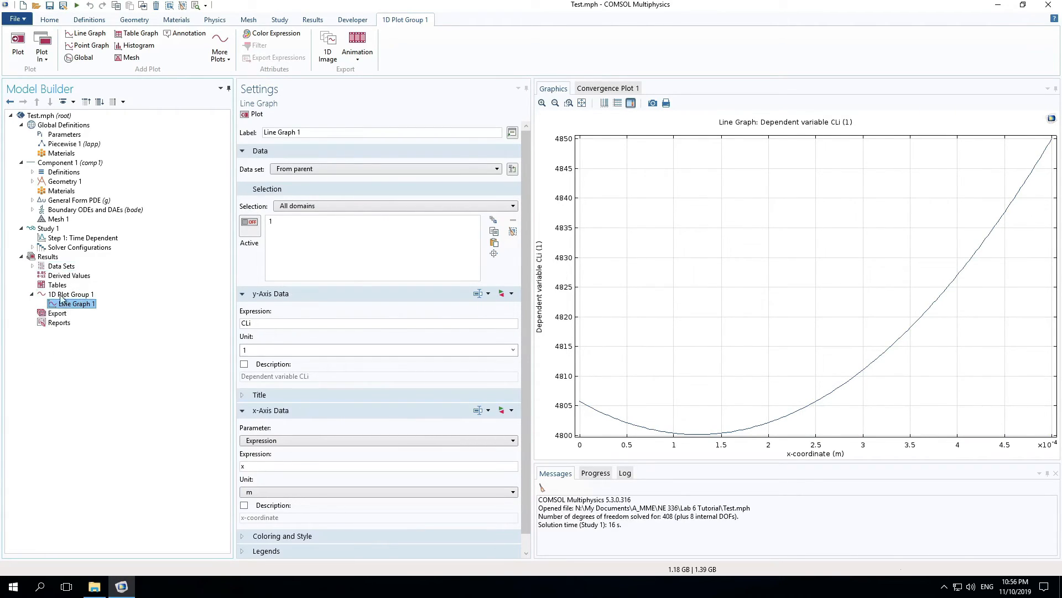
# Add a second 1D plot group to the results and set its time selection to Last.
pyautogui.rightClick(49, 259)
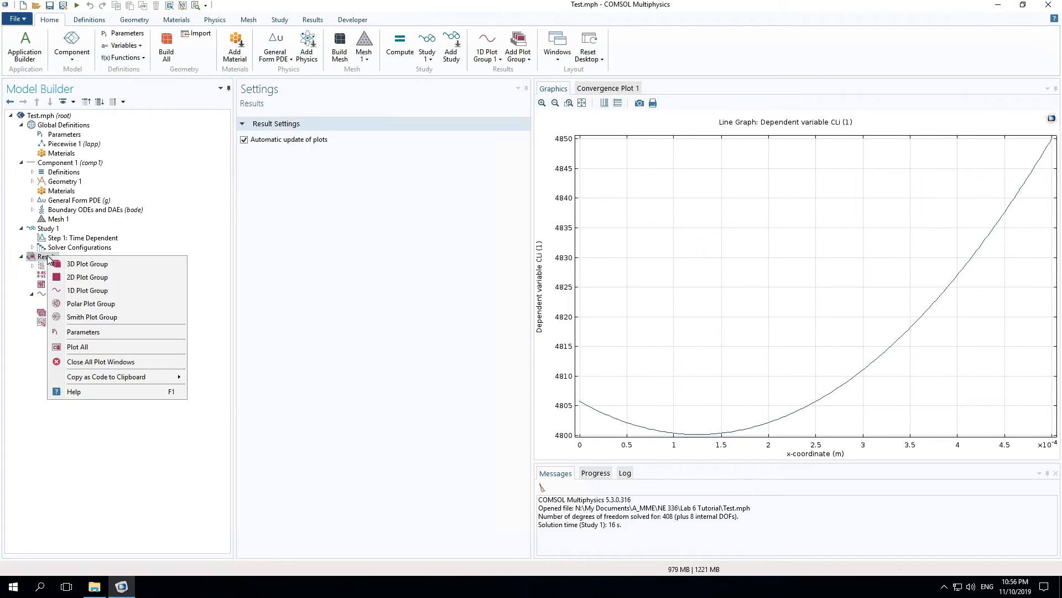
pyautogui.click(86, 291)
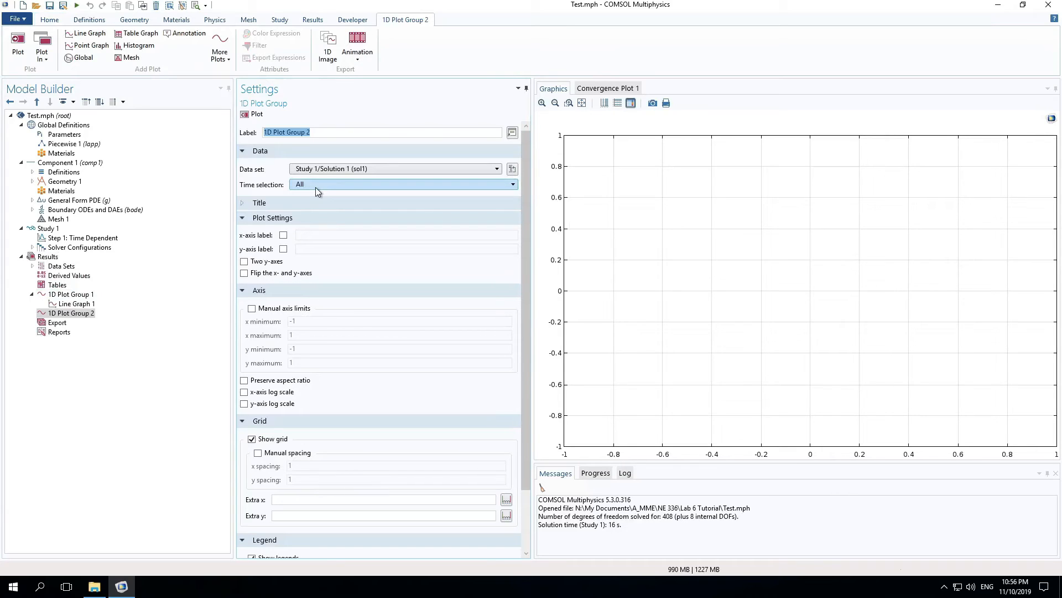
pyautogui.click(315, 187)
pyautogui.click(313, 214)
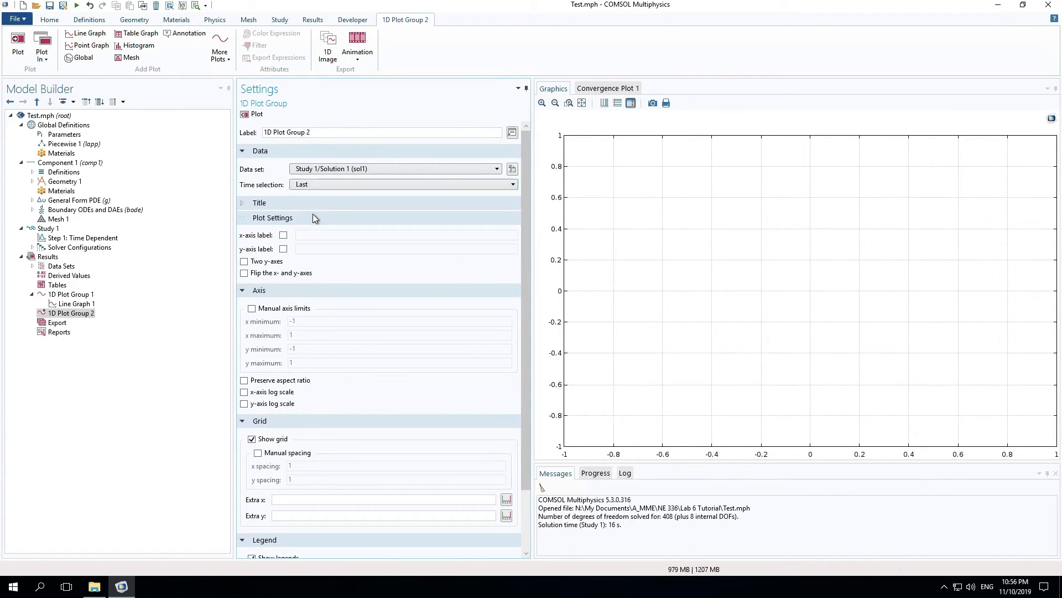
# Add a line graph of CZn over domain 1 to 1D Plot Group 2 and plot it.
pyautogui.click(67, 315)
pyautogui.rightClick(67, 314)
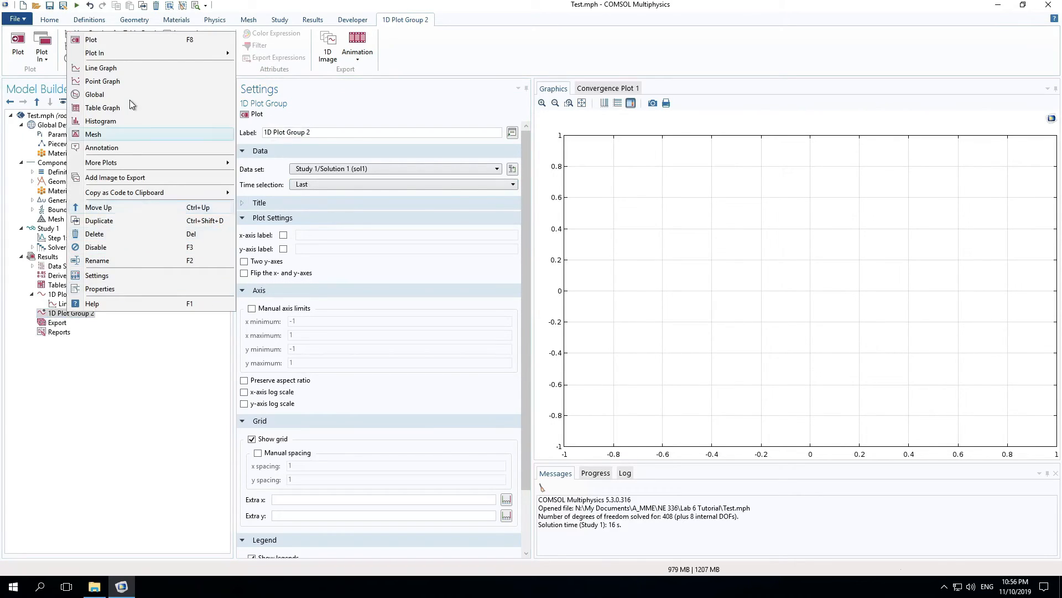
pyautogui.click(118, 69)
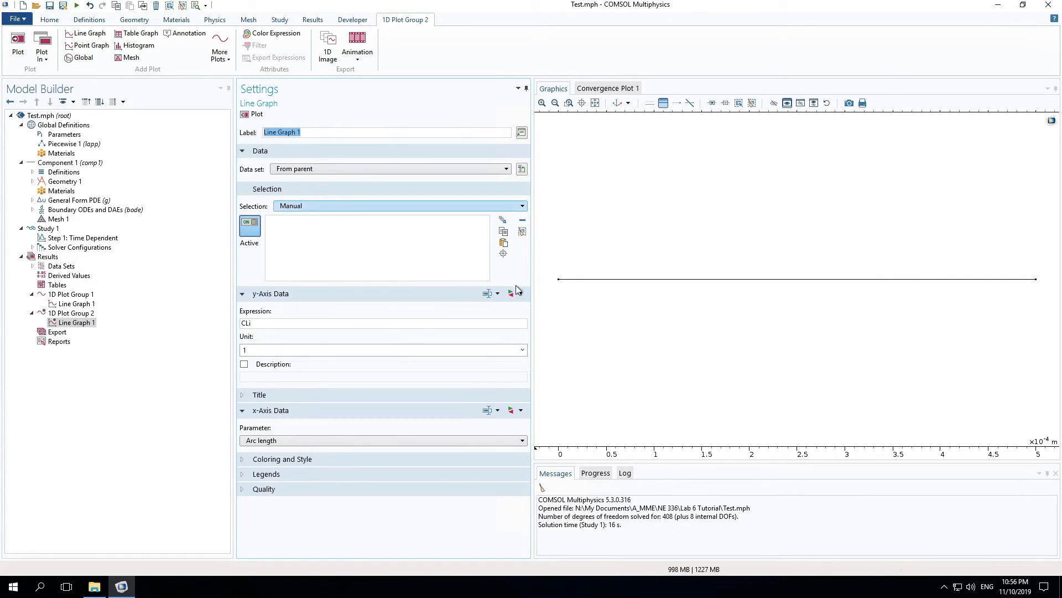
pyautogui.click(619, 279)
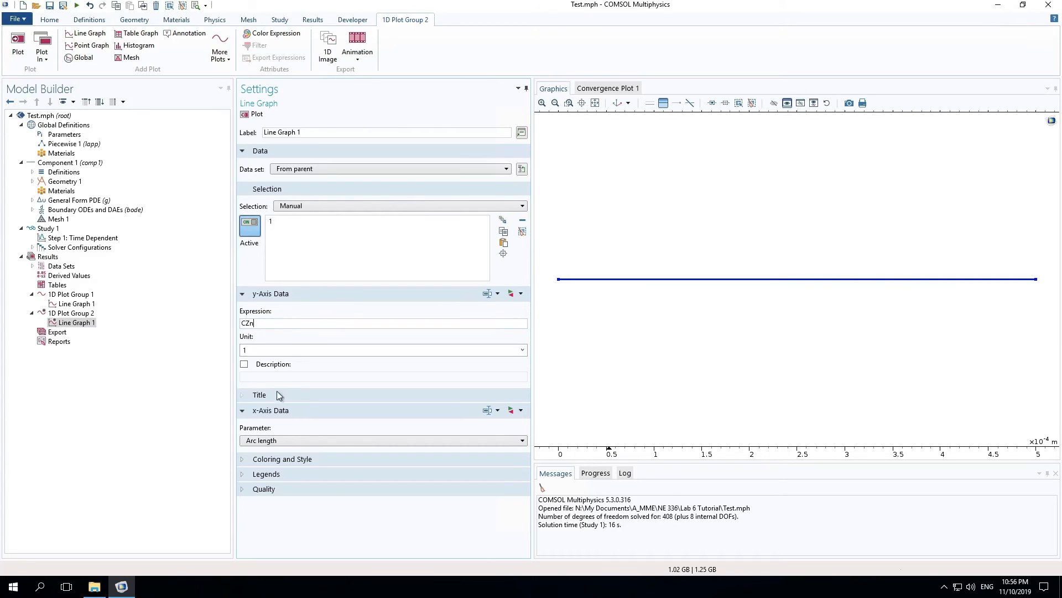
pyautogui.click(257, 115)
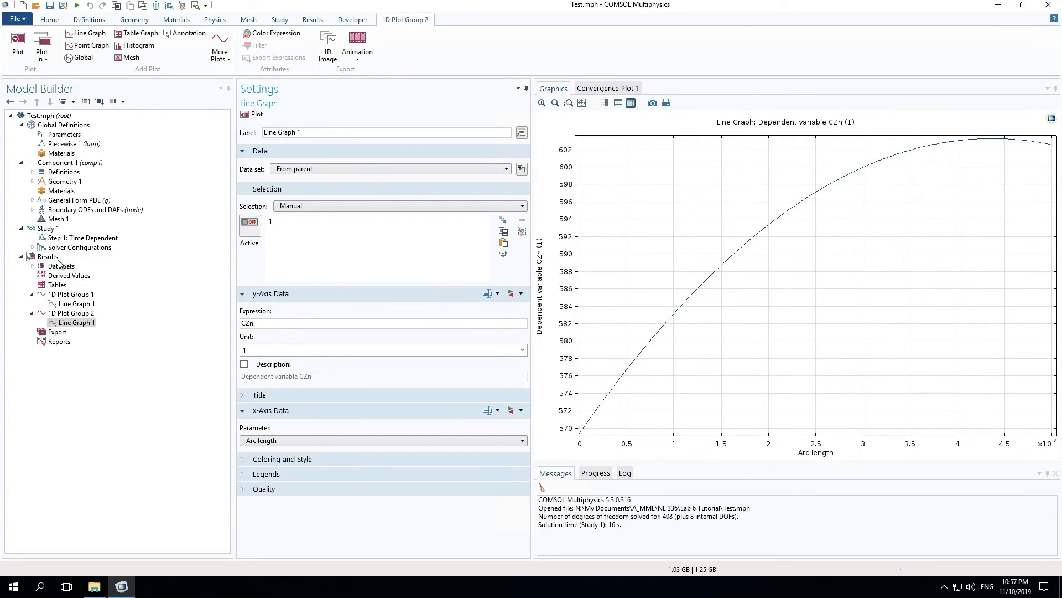
# Add a third 1D plot group to the results and set its time selection to Last.
pyautogui.rightClick(49, 258)
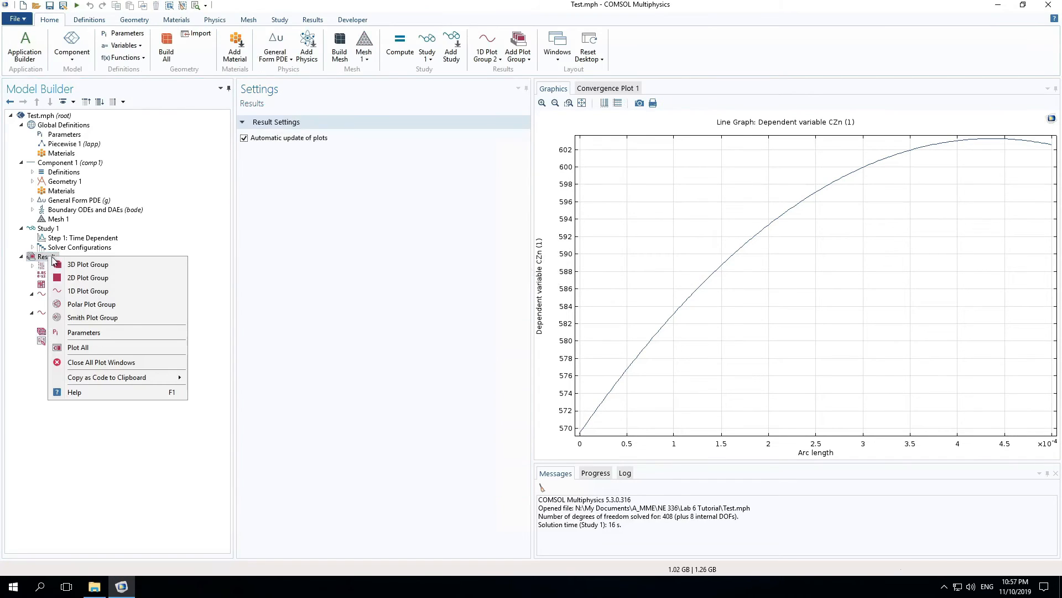
pyautogui.click(83, 291)
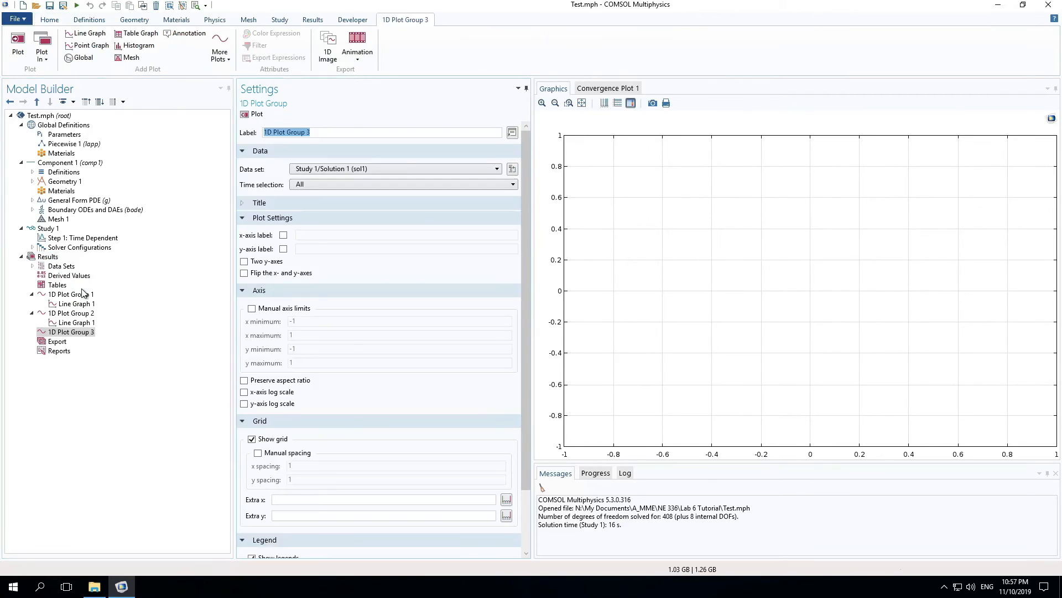
pyautogui.click(322, 185)
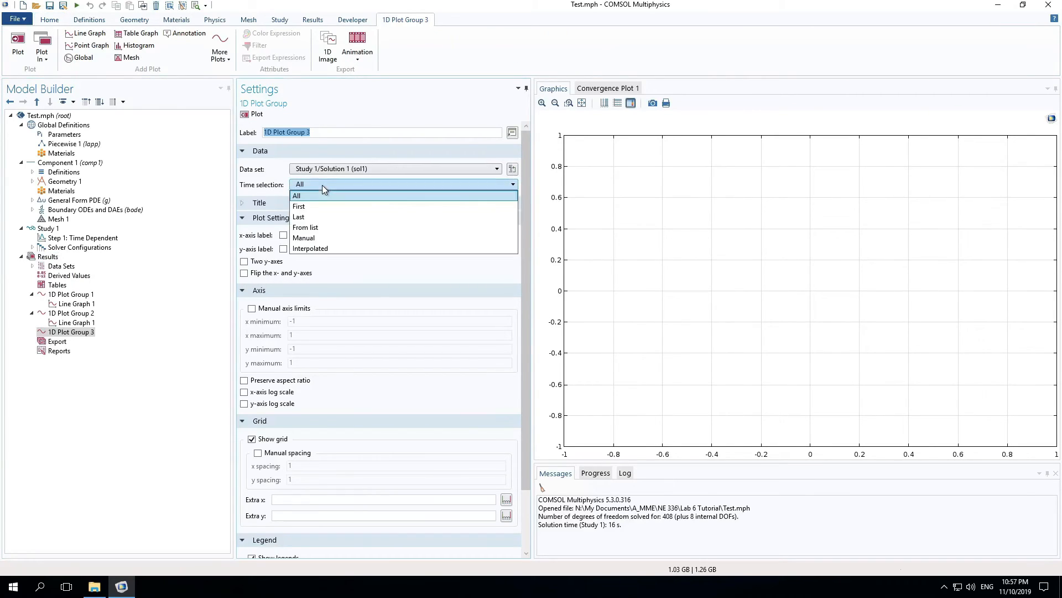
pyautogui.click(314, 217)
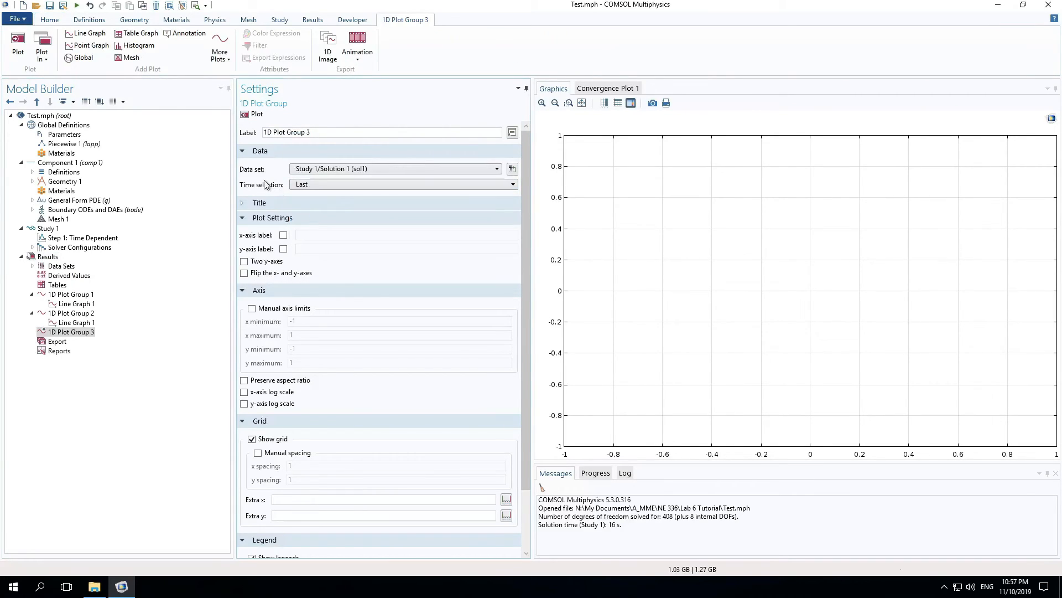
# Add a line graph of CA over domain 1 to 1D Plot Group 3 and plot it.
pyautogui.rightClick(58, 331)
pyautogui.click(108, 88)
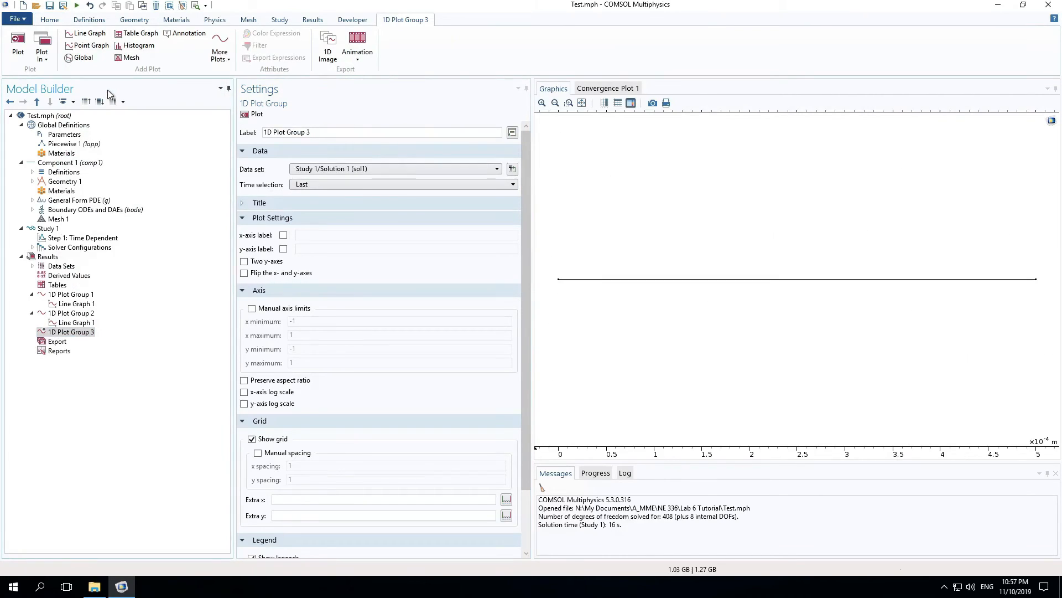
pyautogui.click(612, 280)
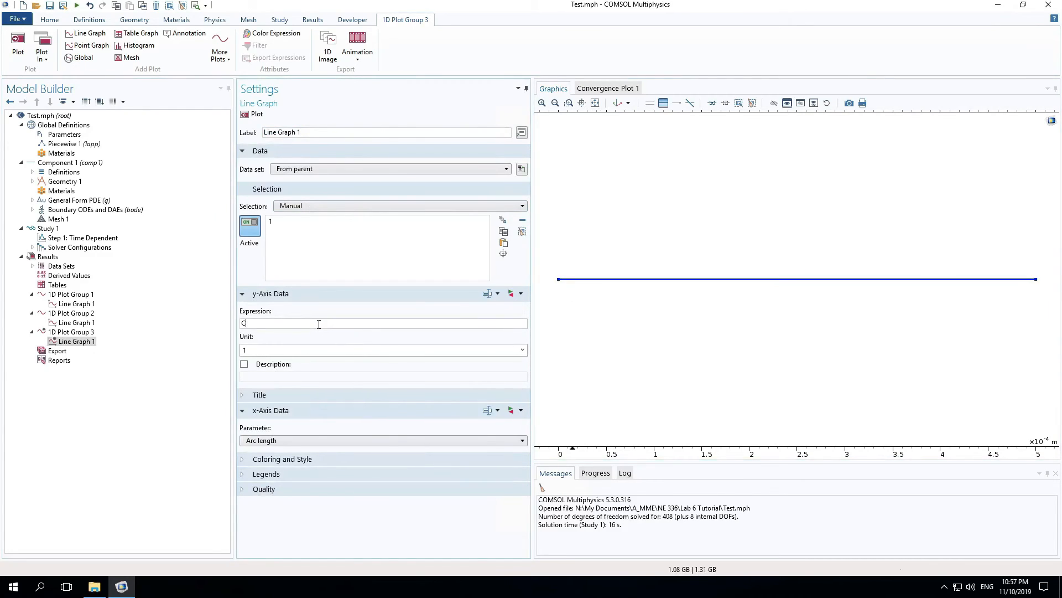
pyautogui.click(261, 115)
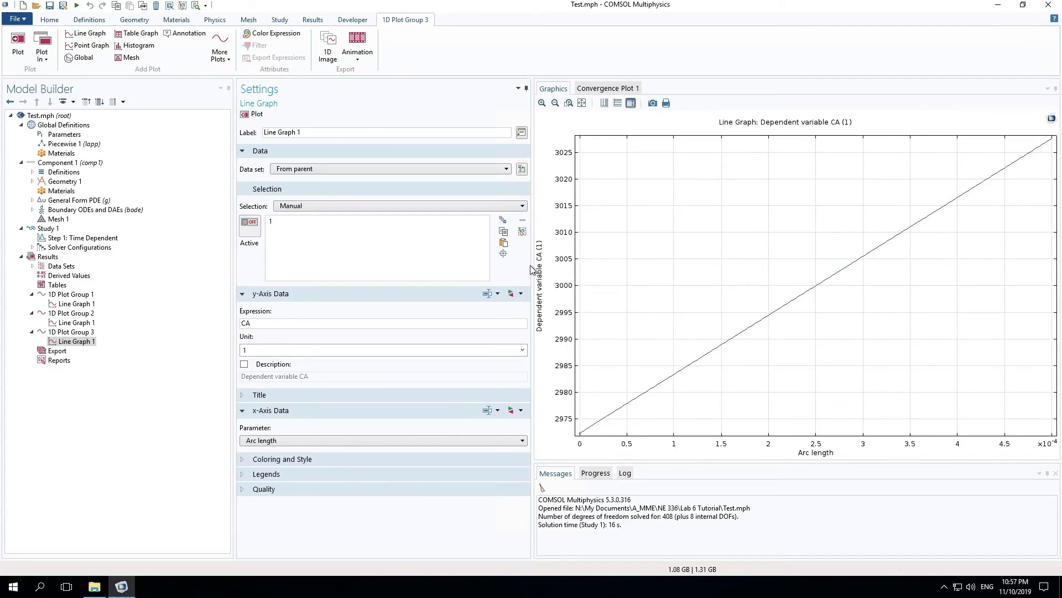
# Add a fourth 1D plot group covering all times and insert a point graph in it.
pyautogui.rightClick(49, 258)
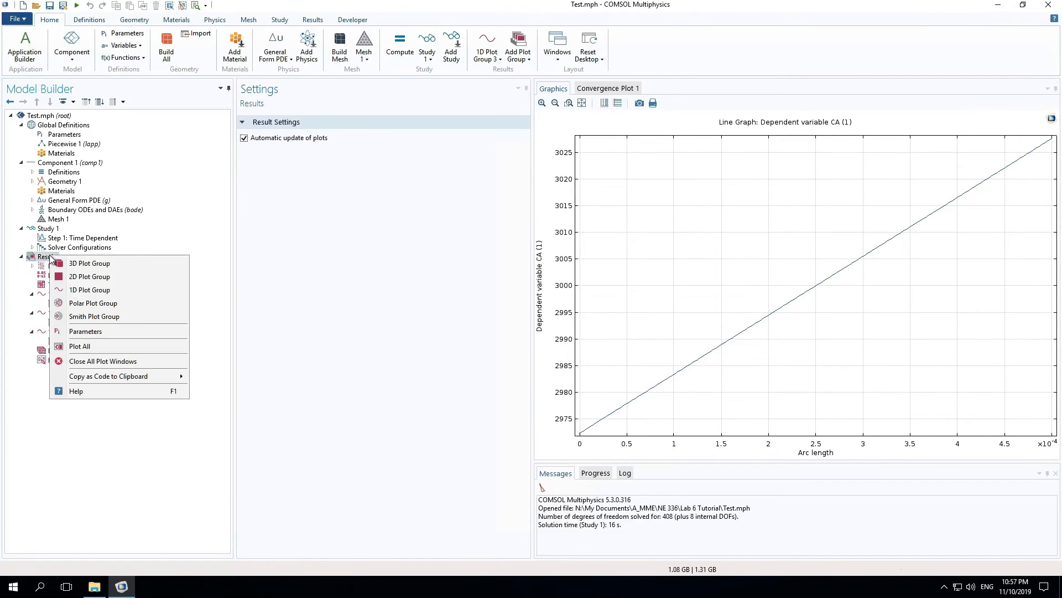
pyautogui.click(101, 289)
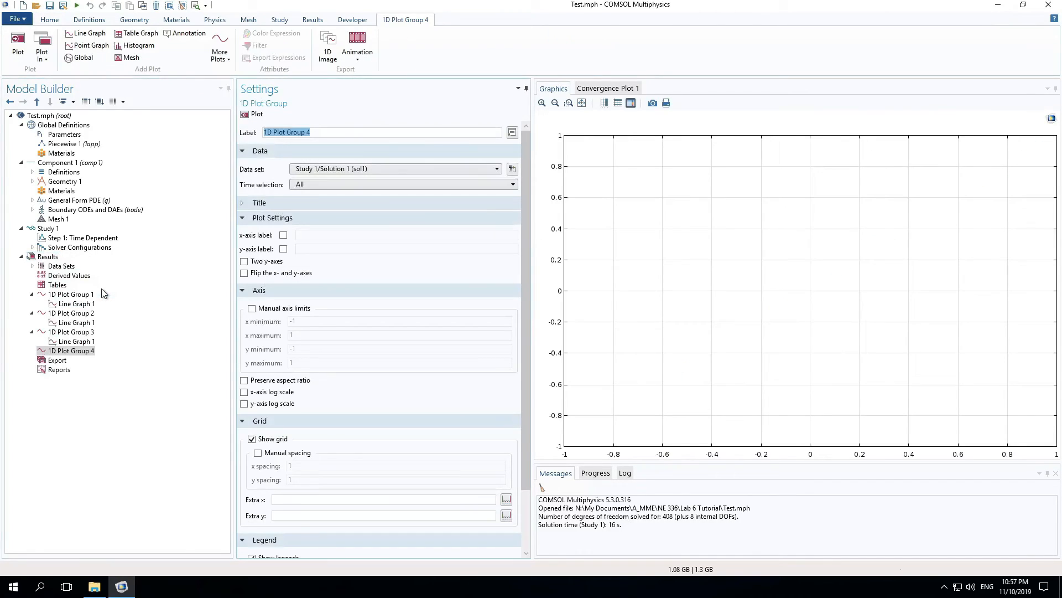
pyautogui.rightClick(72, 352)
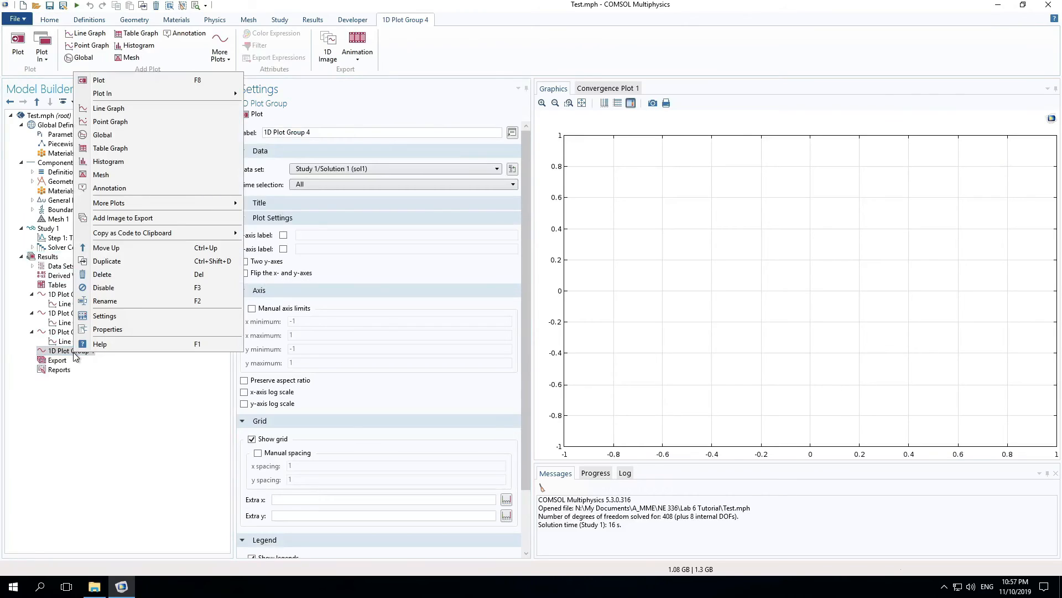
pyautogui.click(134, 122)
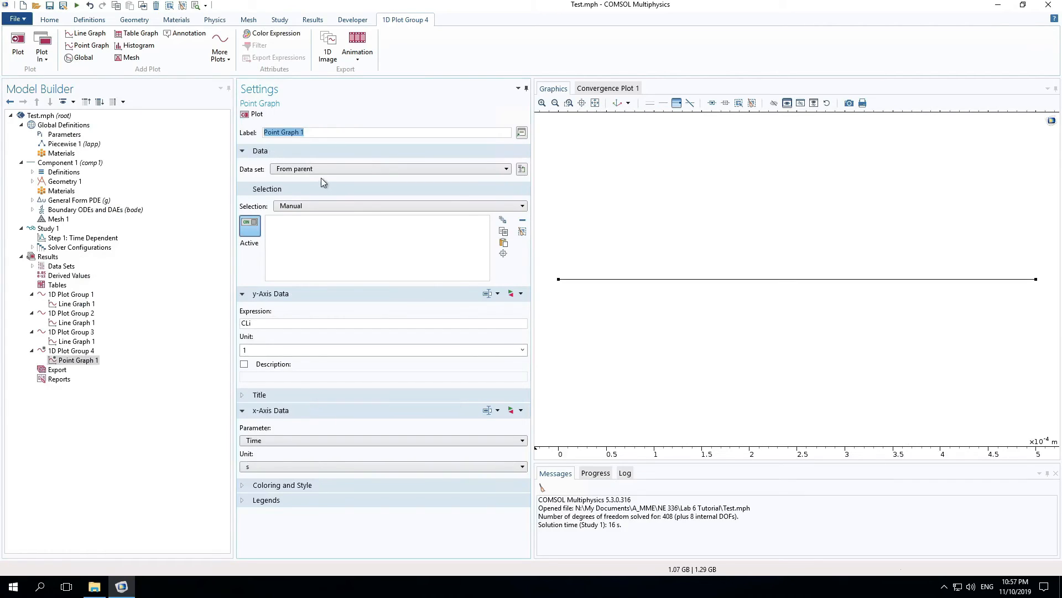
pyautogui.click(78, 352)
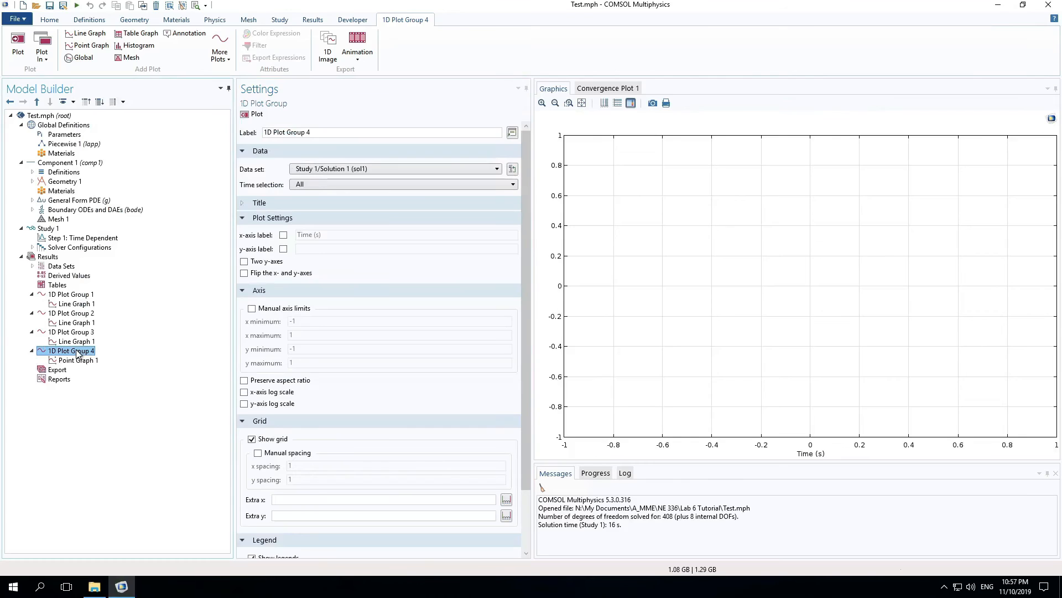
pyautogui.click(78, 360)
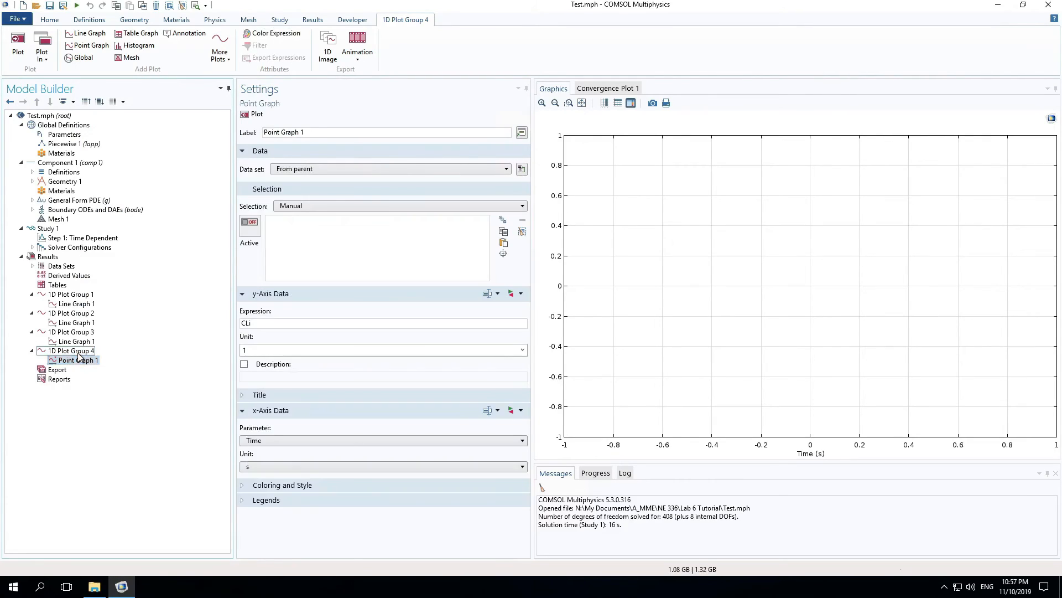
# Set the point graph in 1D Plot Group 4 to plot Va over time at point 1, and plot it.
pyautogui.click(72, 350)
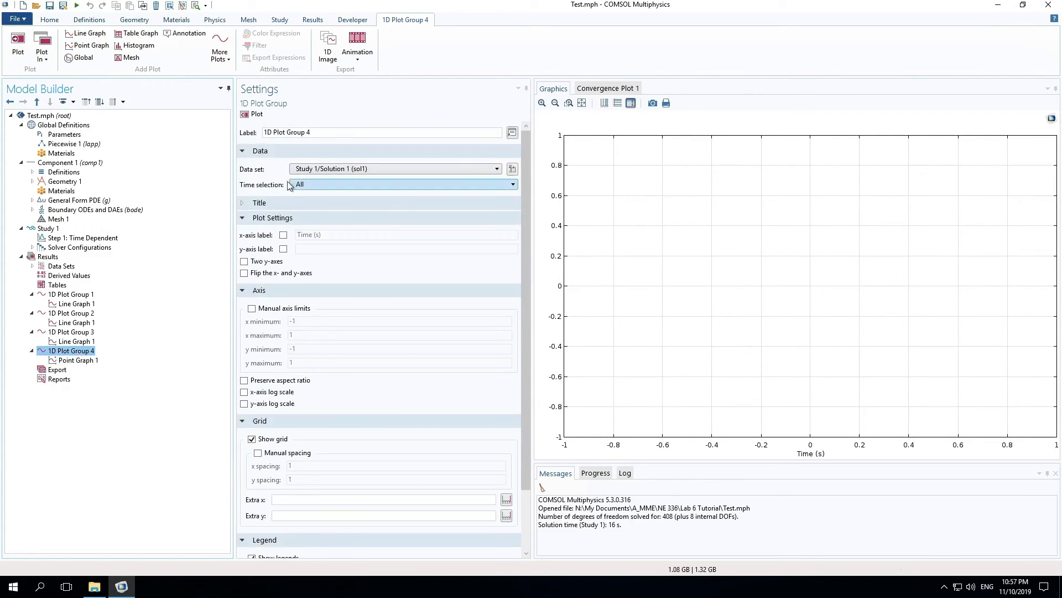
pyautogui.click(90, 361)
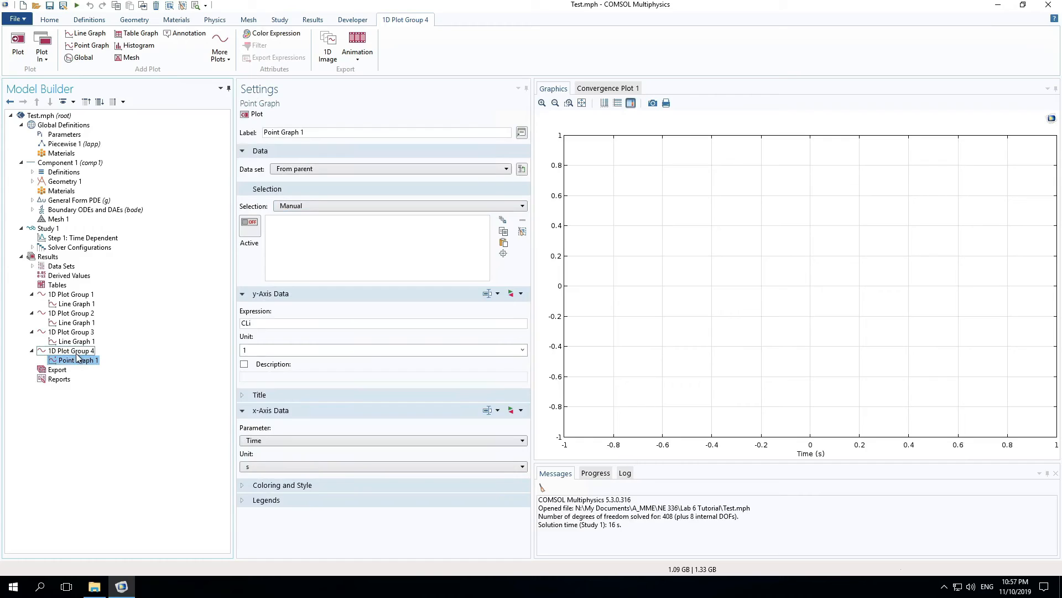
pyautogui.click(251, 225)
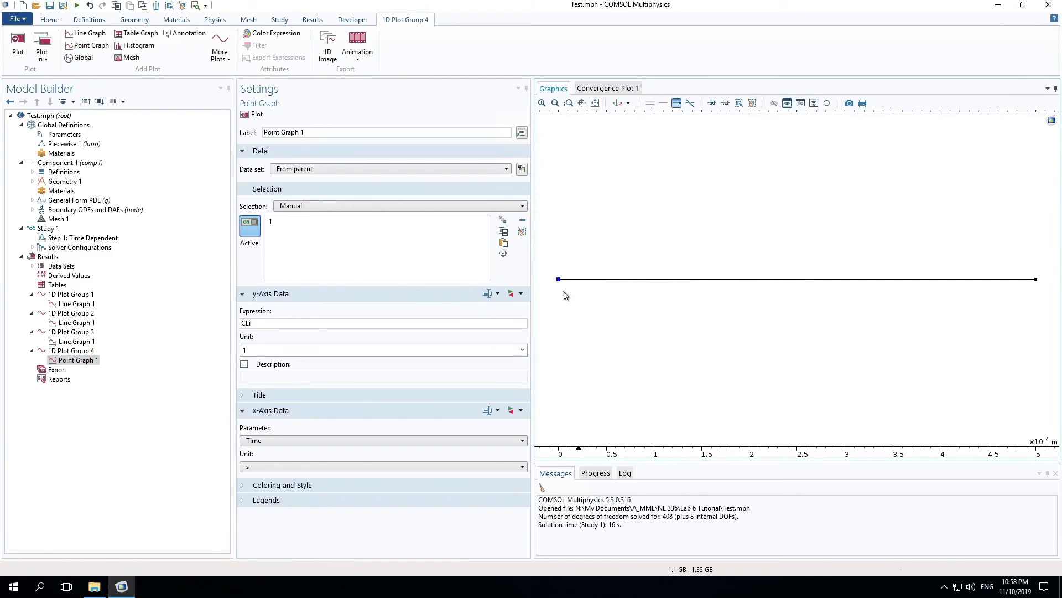
pyautogui.click(560, 281)
pyautogui.click(281, 312)
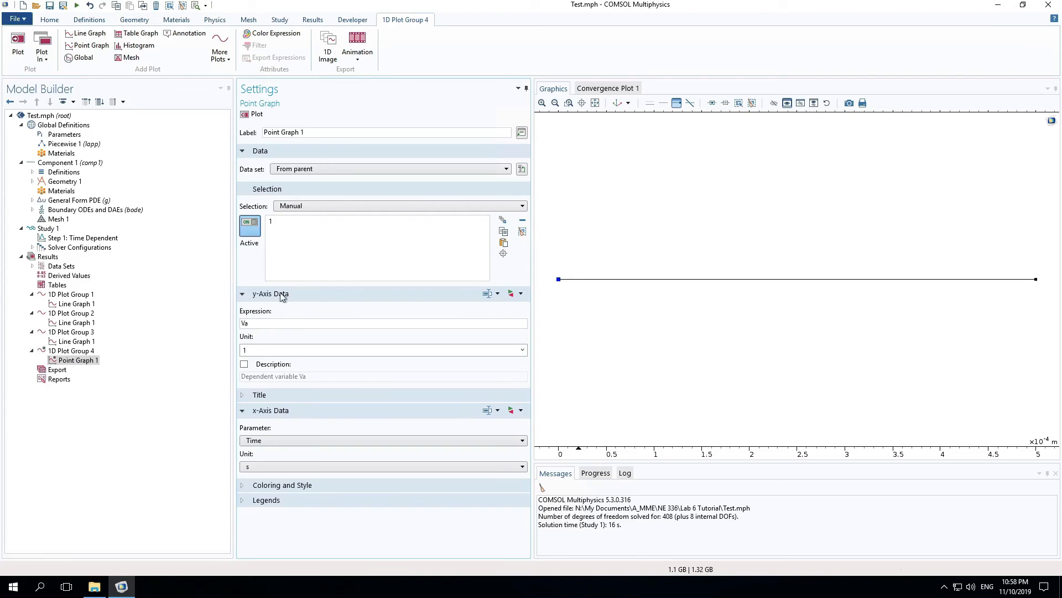
pyautogui.click(257, 114)
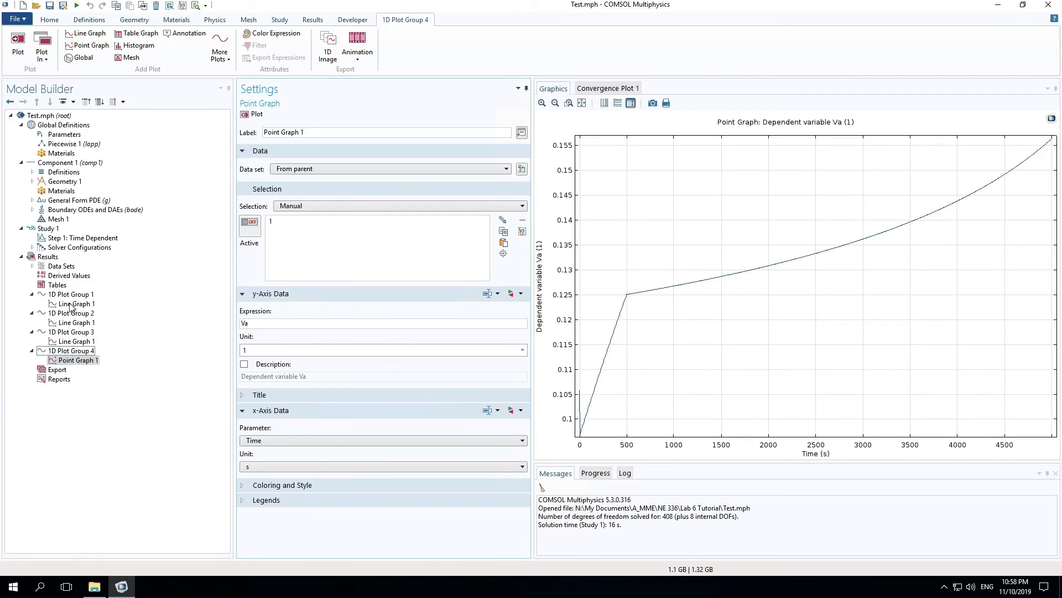
# Add a fifth 1D plot group with a point graph of fZn over time at point 1, and plot it.
pyautogui.rightClick(48, 256)
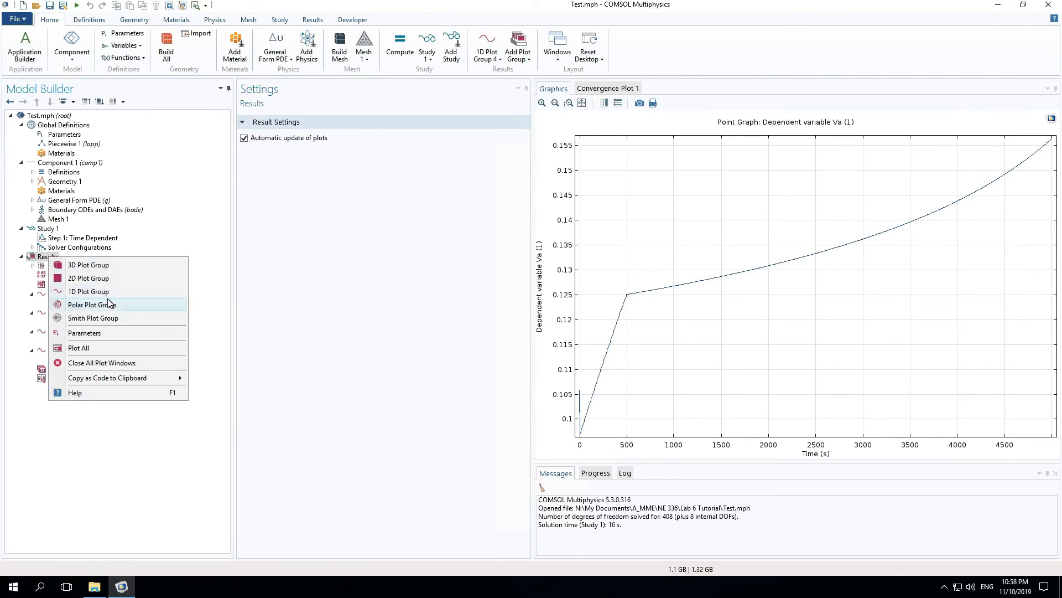
pyautogui.click(108, 291)
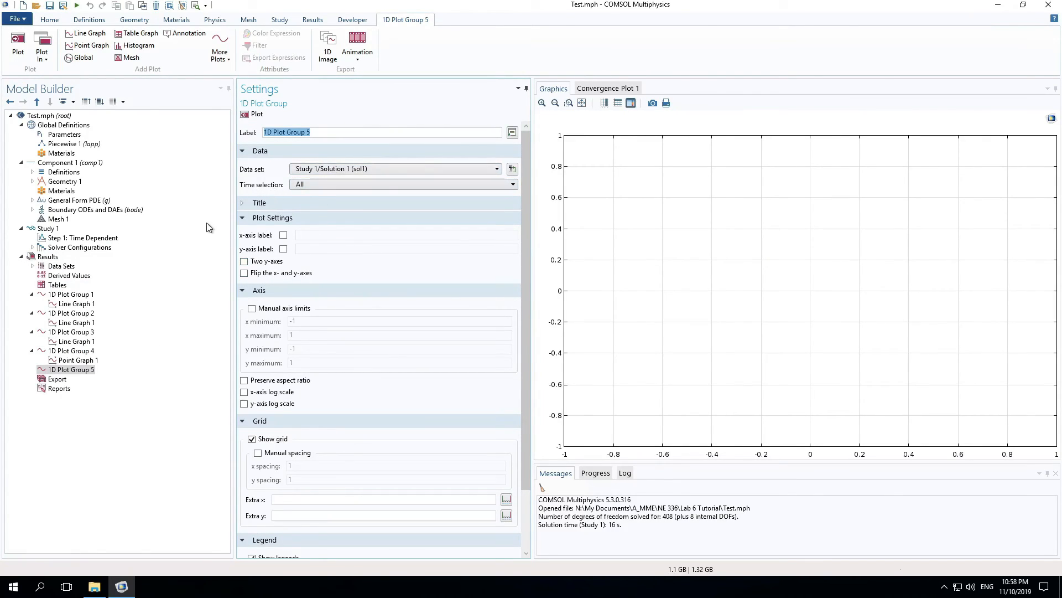
pyautogui.rightClick(66, 369)
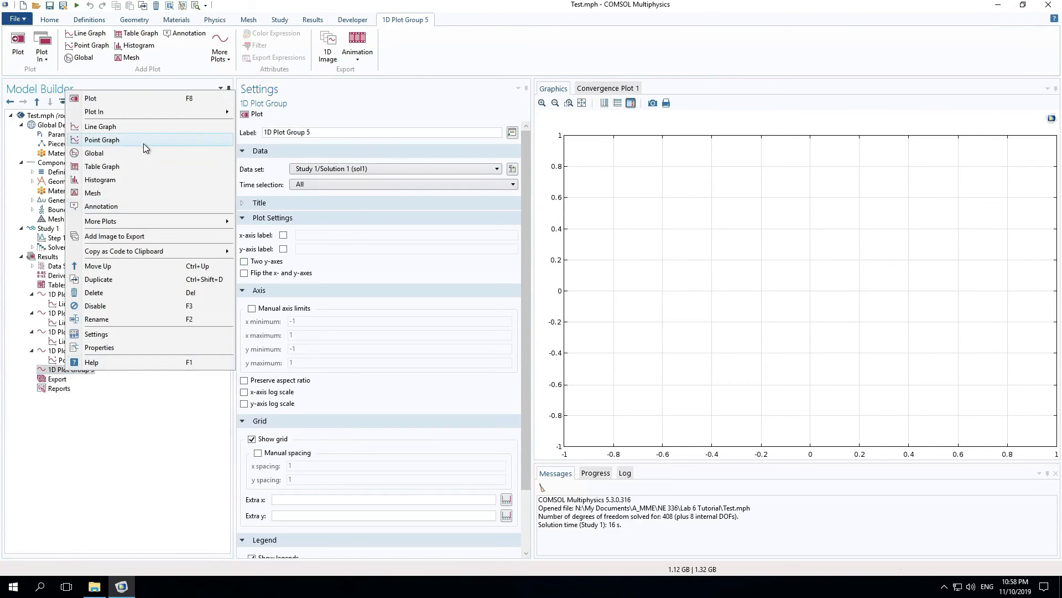
pyautogui.press('Escape')
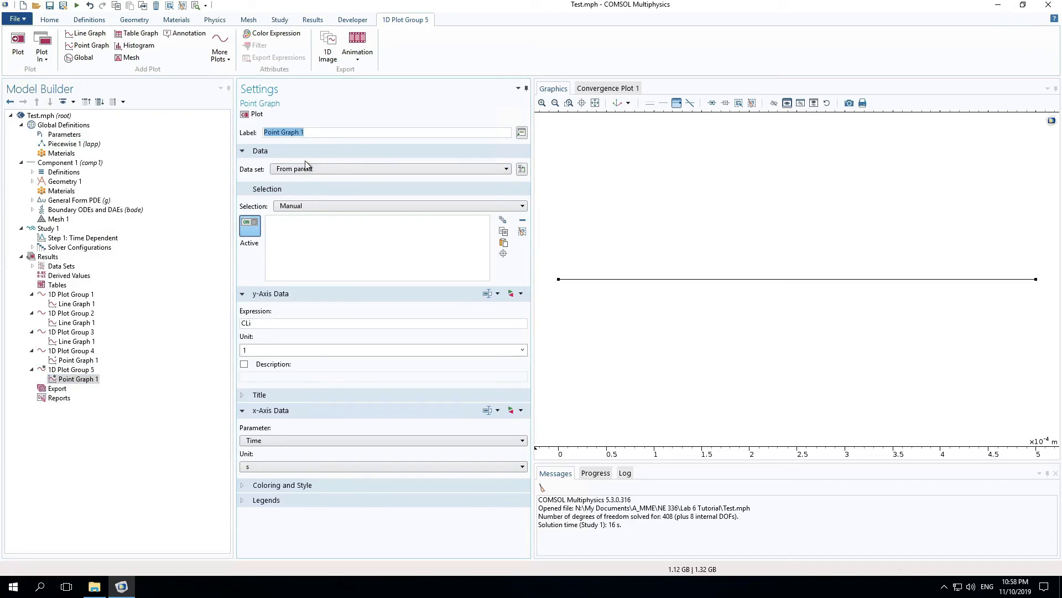
pyautogui.click(560, 280)
pyautogui.click(254, 115)
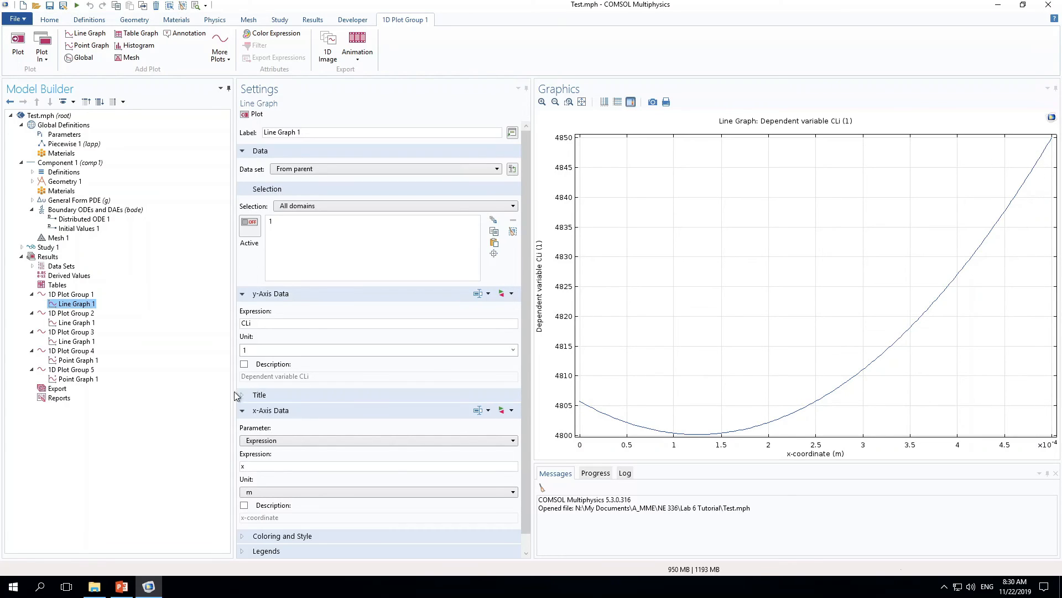
# Examine the CZn and CA line graphs and the Va point graph for their trends.
pyautogui.click(92, 324)
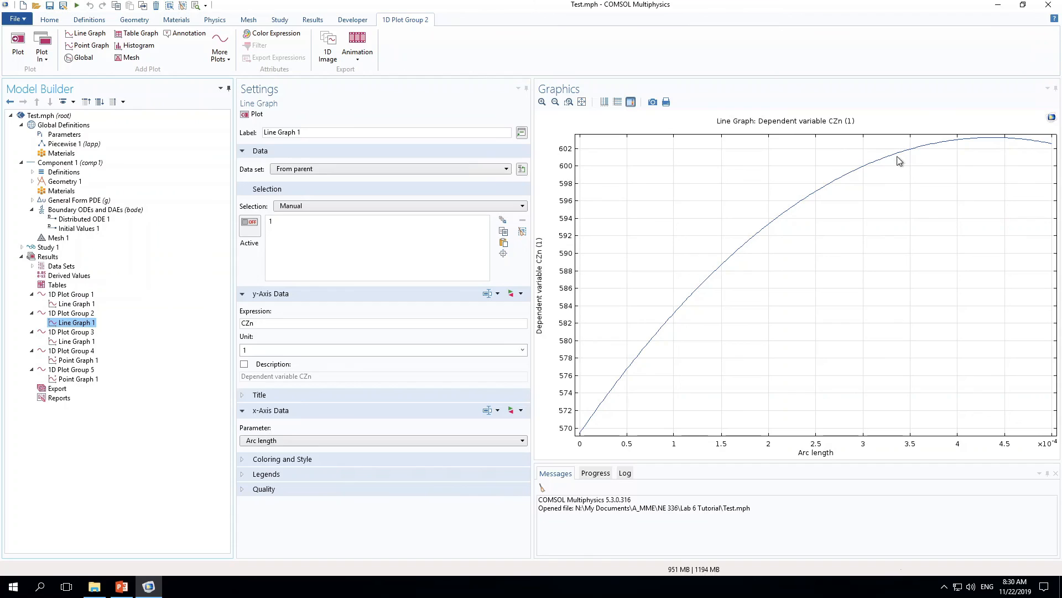
pyautogui.click(76, 342)
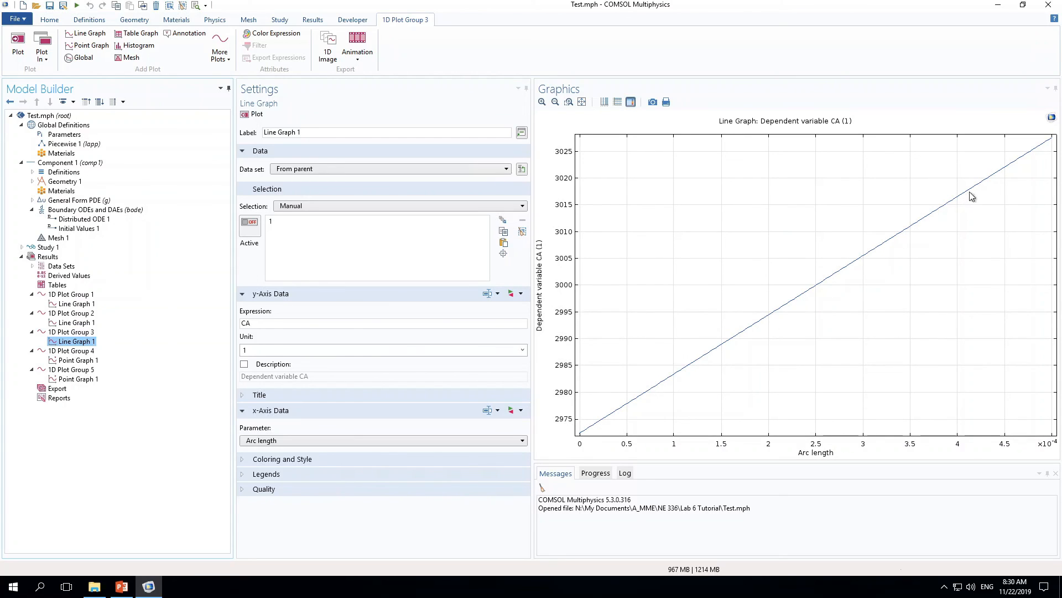
pyautogui.click(77, 361)
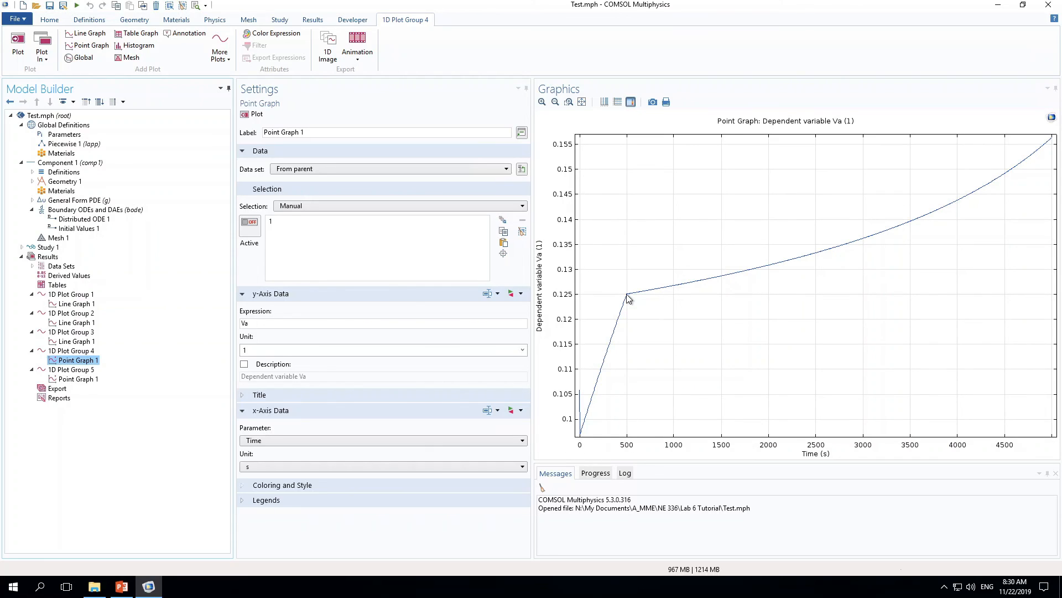
# Consult the model equations and applied current on slide 4 in PowerPoint, and return to COMSOL to examine the fZn point graph.
pyautogui.click(122, 589)
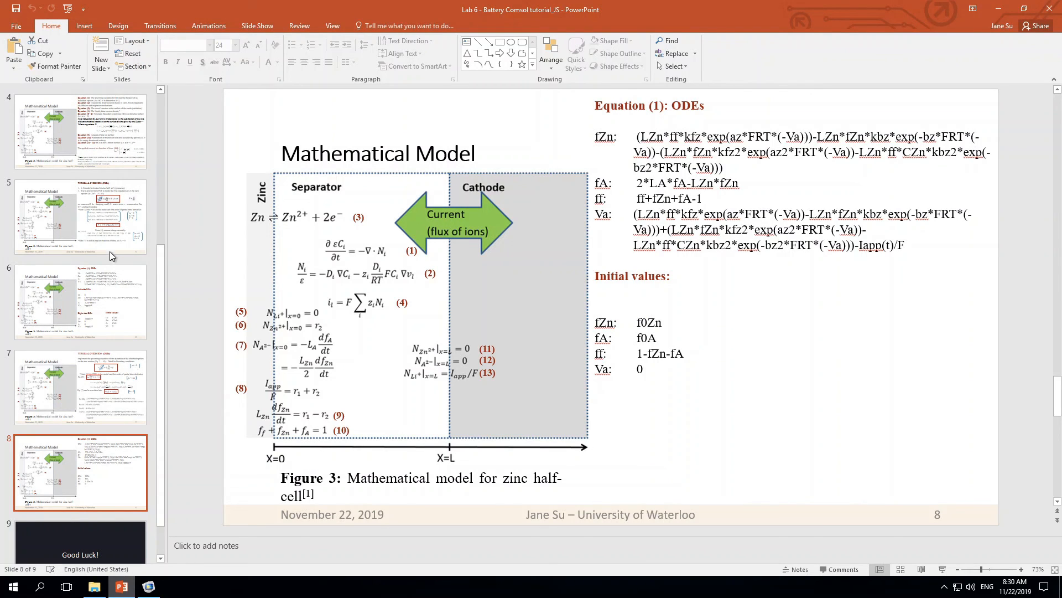
pyautogui.click(116, 149)
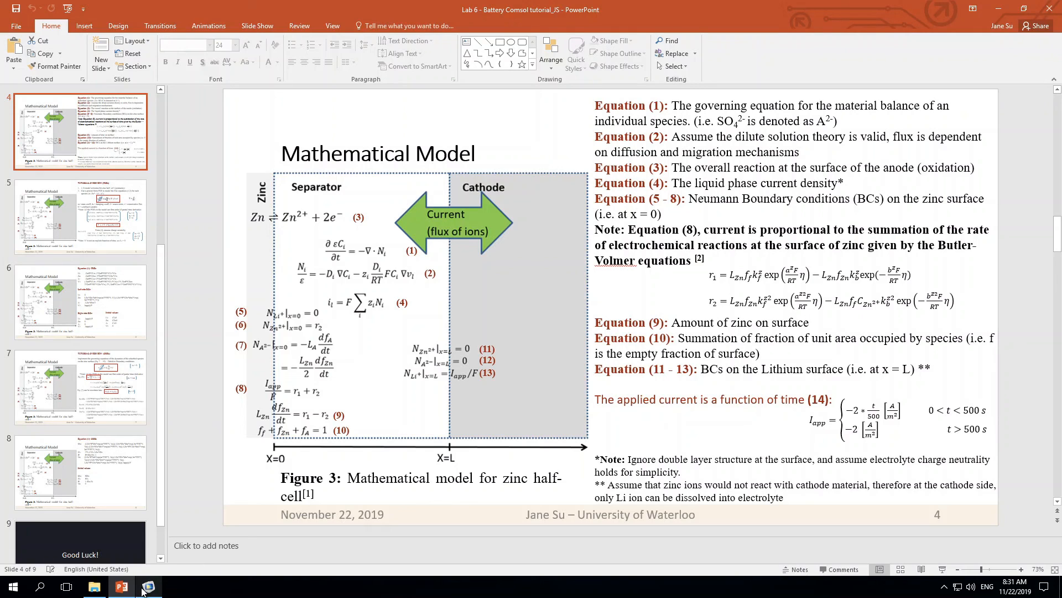
pyautogui.click(165, 570)
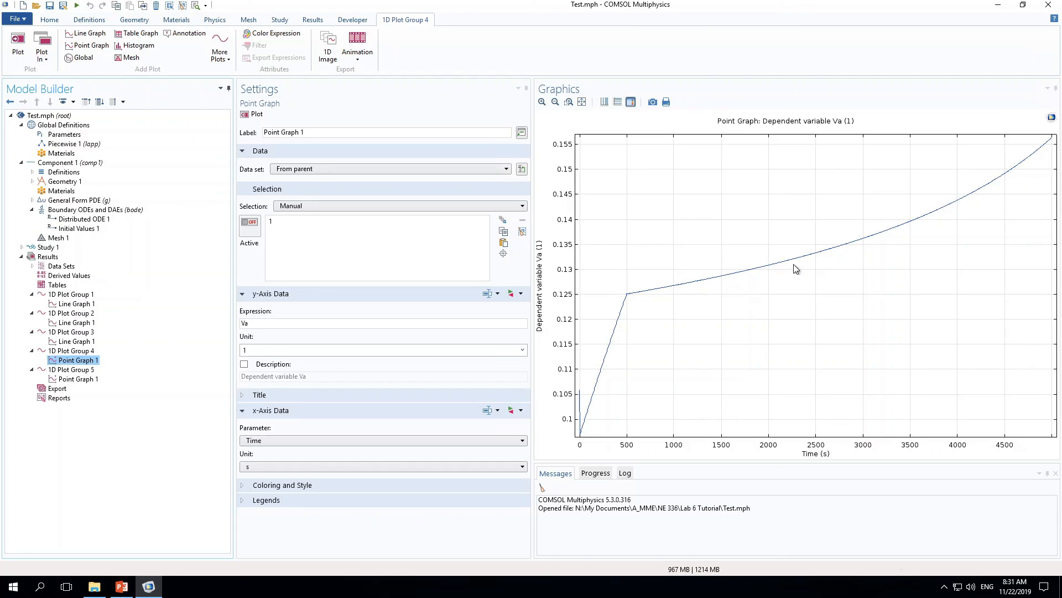
pyautogui.click(71, 380)
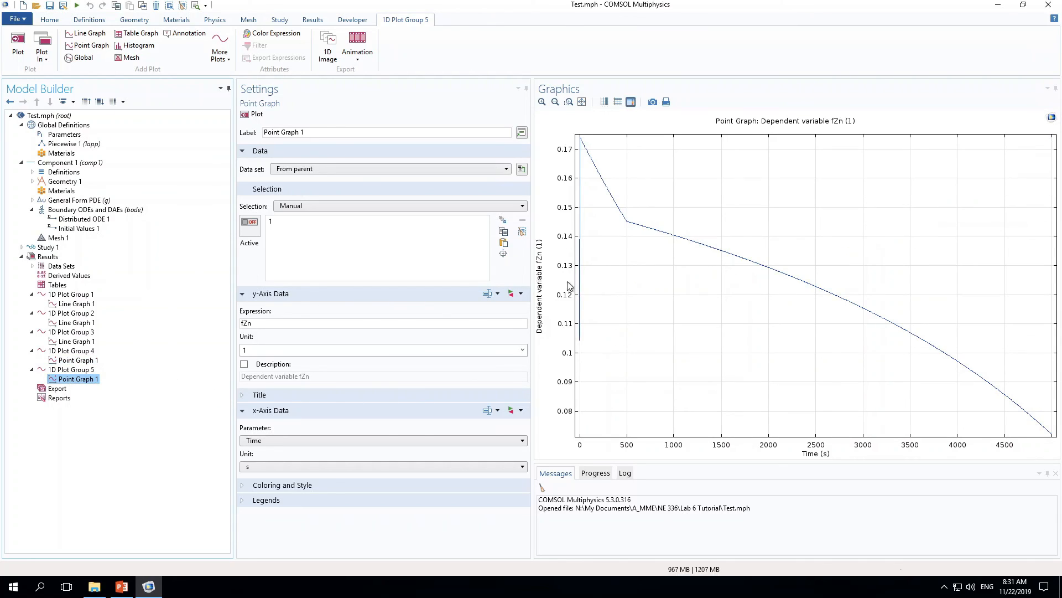